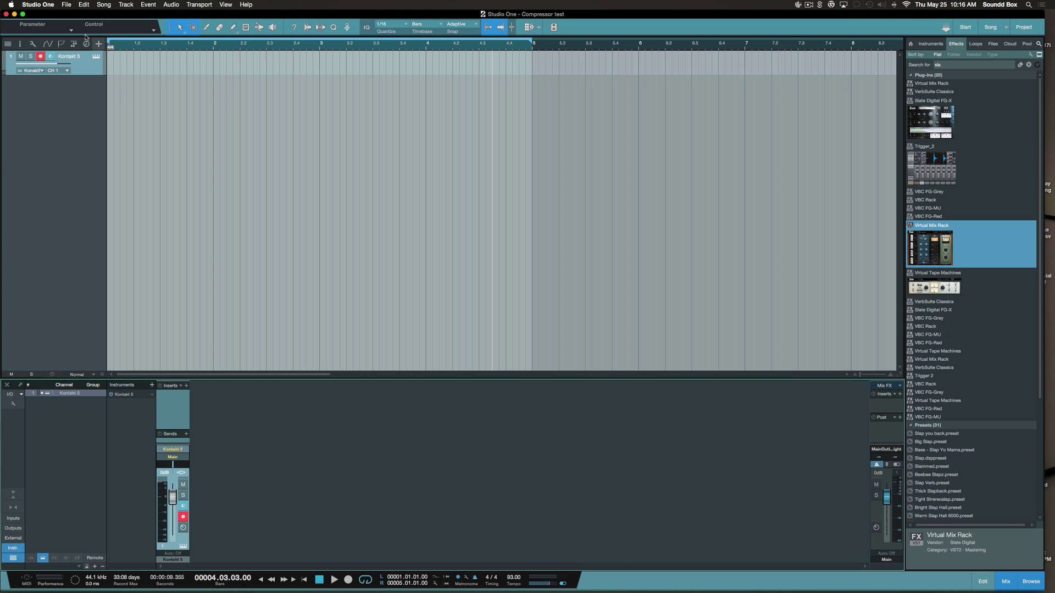
# View the drum kit loaded in the Kontakt 5 instrument and close its window.
pyautogui.click(95, 57)
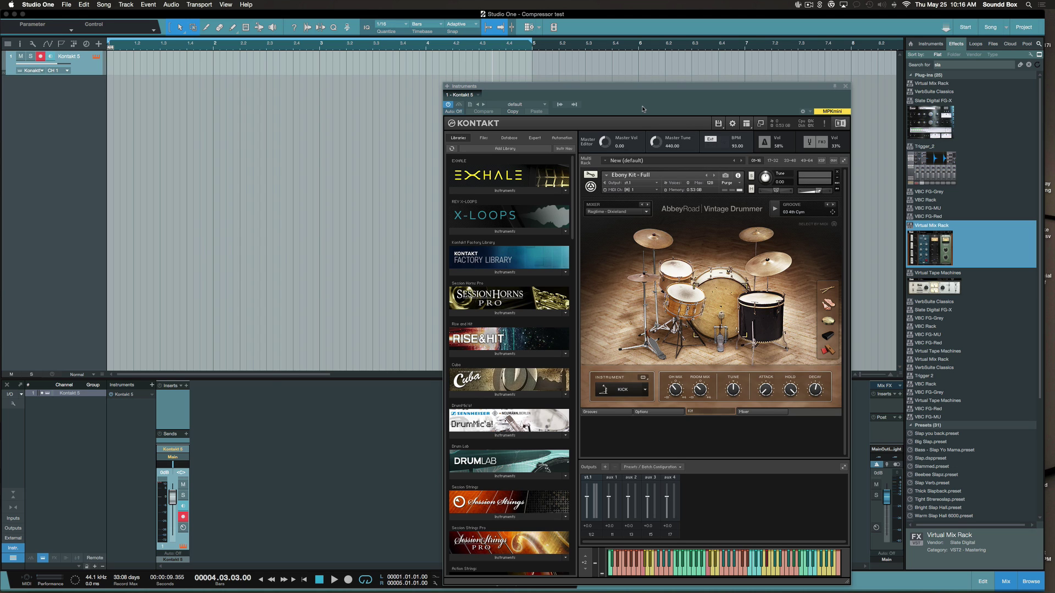
pyautogui.click(846, 87)
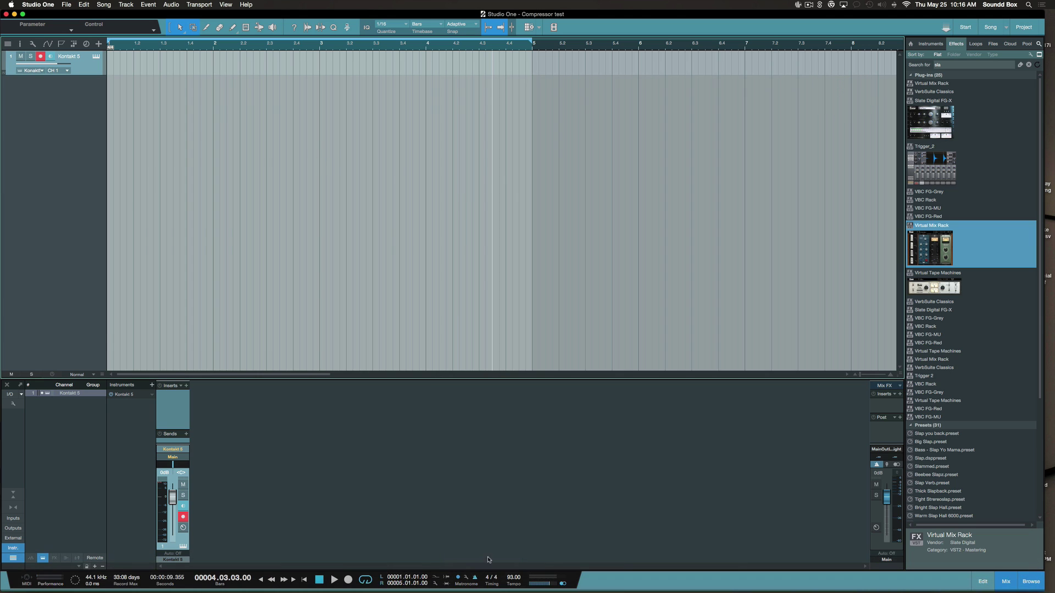
# Set the song tempo to 85.
pyautogui.click(510, 586)
pyautogui.click(511, 586)
pyautogui.doubleClick(515, 577)
pyautogui.write('85')
pyautogui.press('Return')
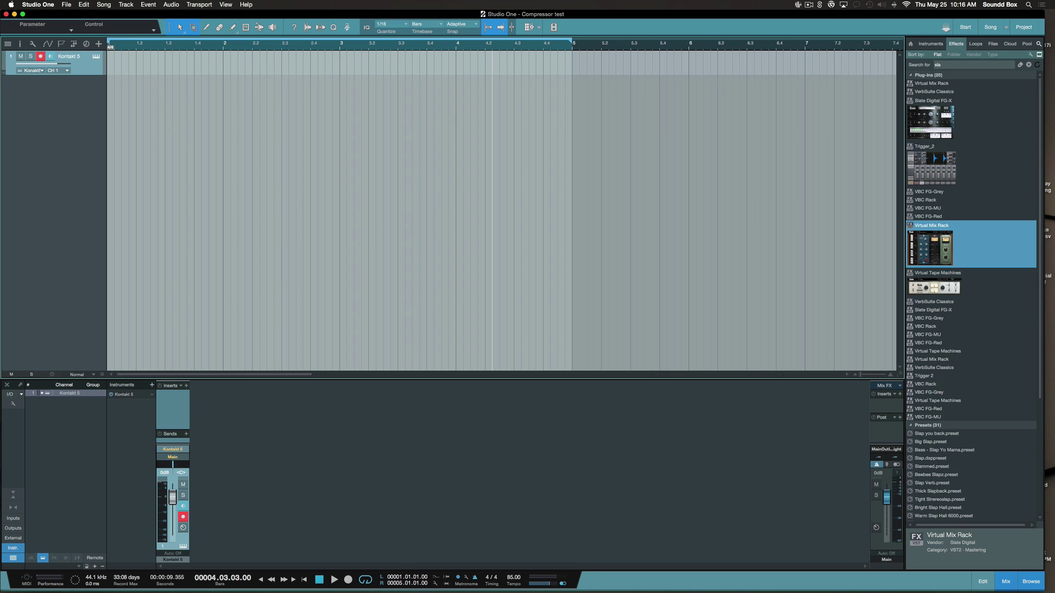
# Record a four-bar drum pattern on the Kontakt 5 track from the start of the song.
pyautogui.press(',')
pyautogui.press('KP_Multiply')
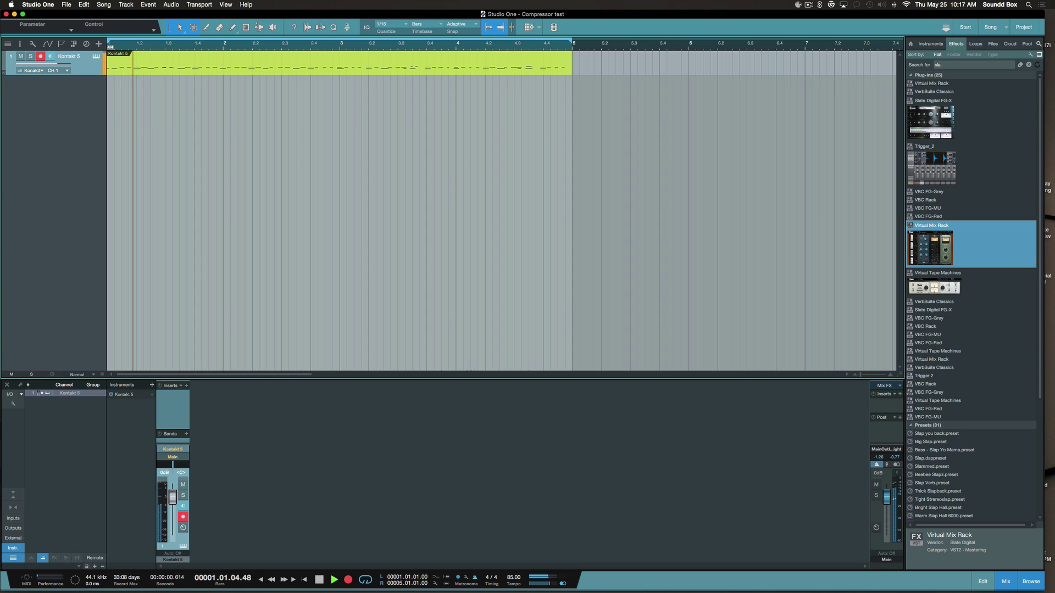
pyautogui.press('space')
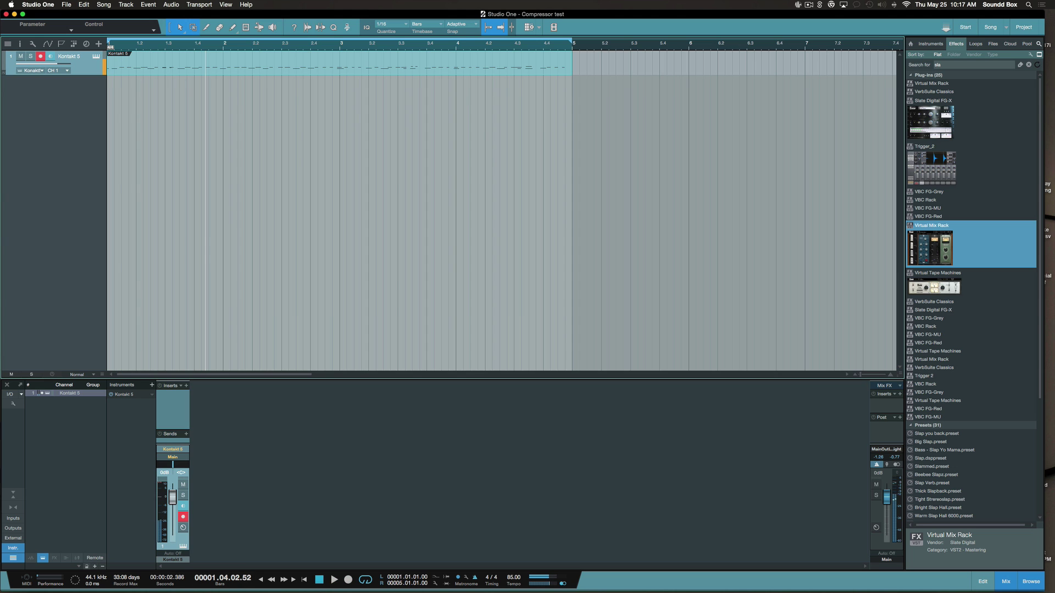
# Open the recorded drum event in the note editor during playback and delete the stray notes around beat 1.3.
pyautogui.click(357, 66)
pyautogui.press('space')
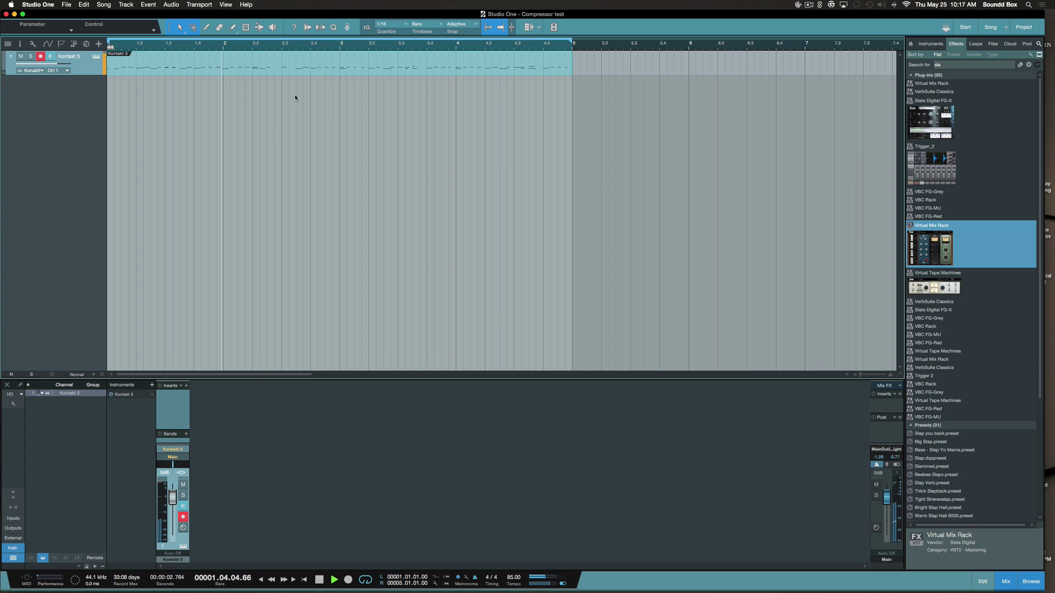
pyautogui.doubleClick(171, 71)
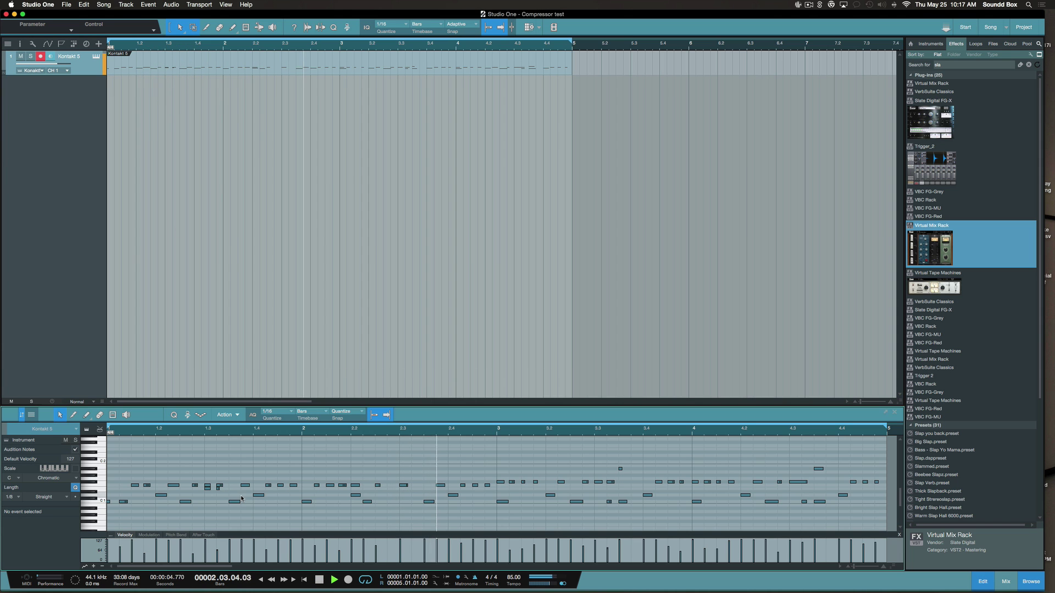
pyautogui.moveTo(228, 493); pyautogui.dragTo(202, 487)
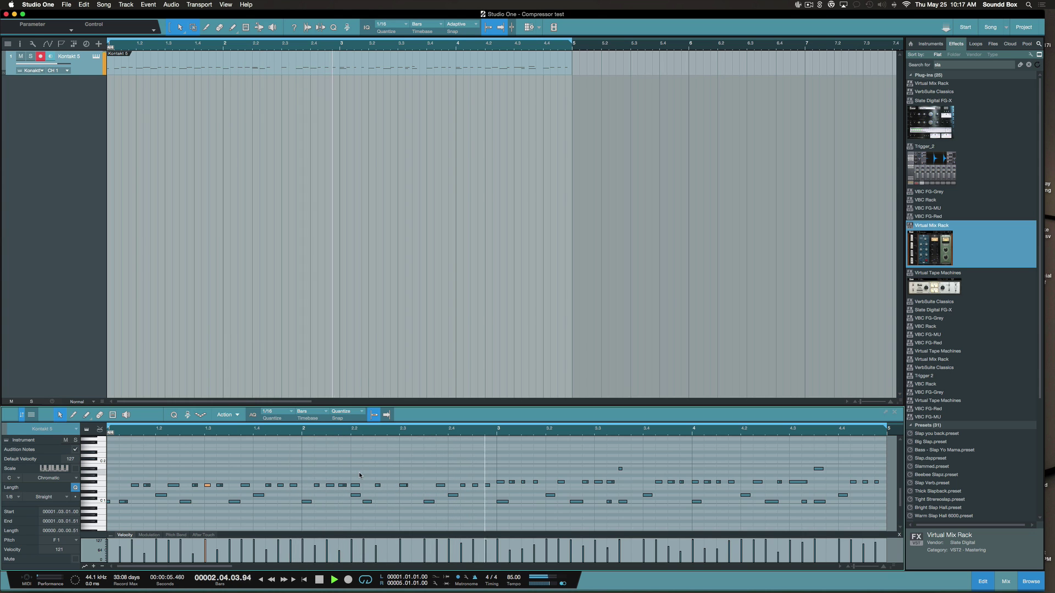
pyautogui.press('space')
pyautogui.click(363, 200)
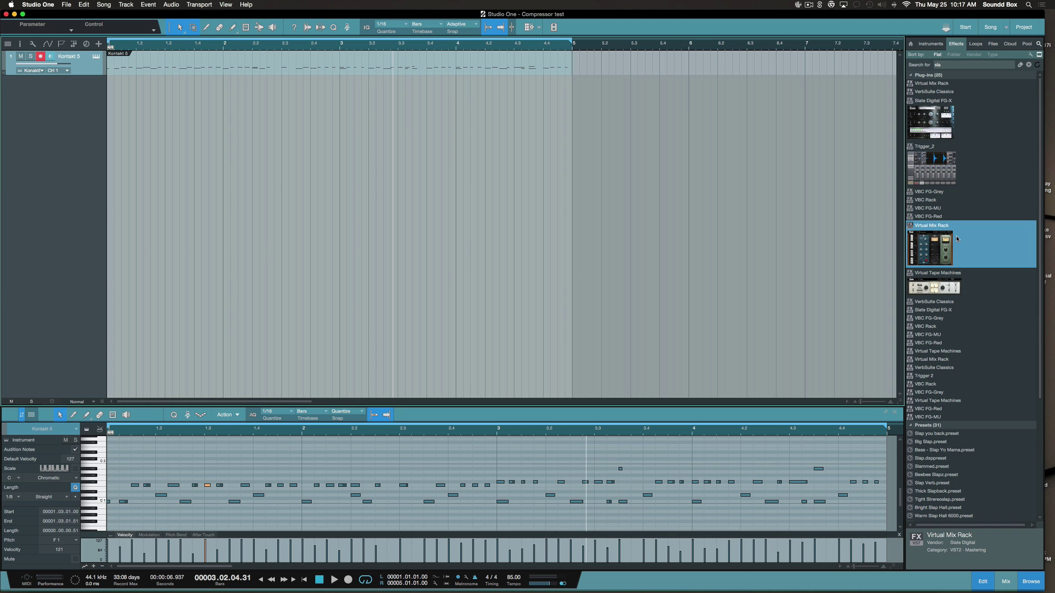
# Clear the effects browser's search text and sort the effects as a flat list.
pyautogui.scroll(-6, 962, 208)
pyautogui.scroll(6, 962, 209)
pyautogui.click(987, 166)
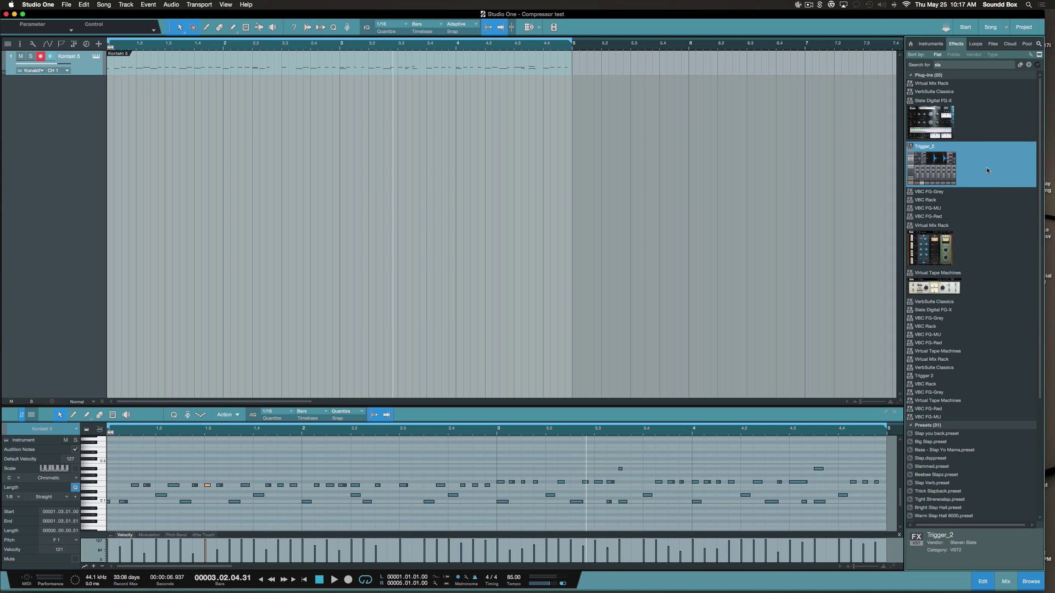
pyautogui.click(937, 55)
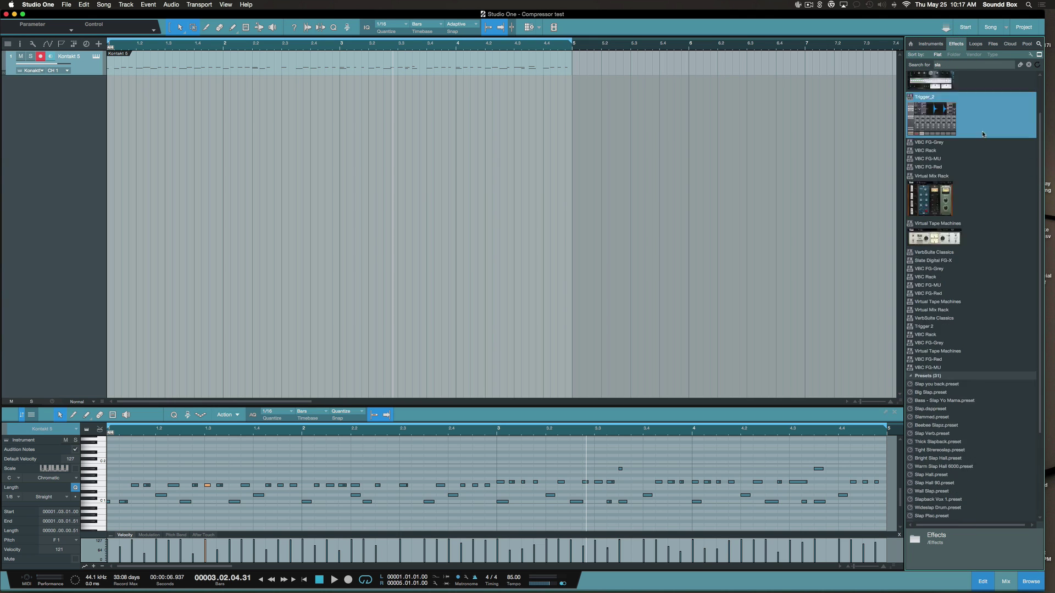
pyautogui.click(993, 54)
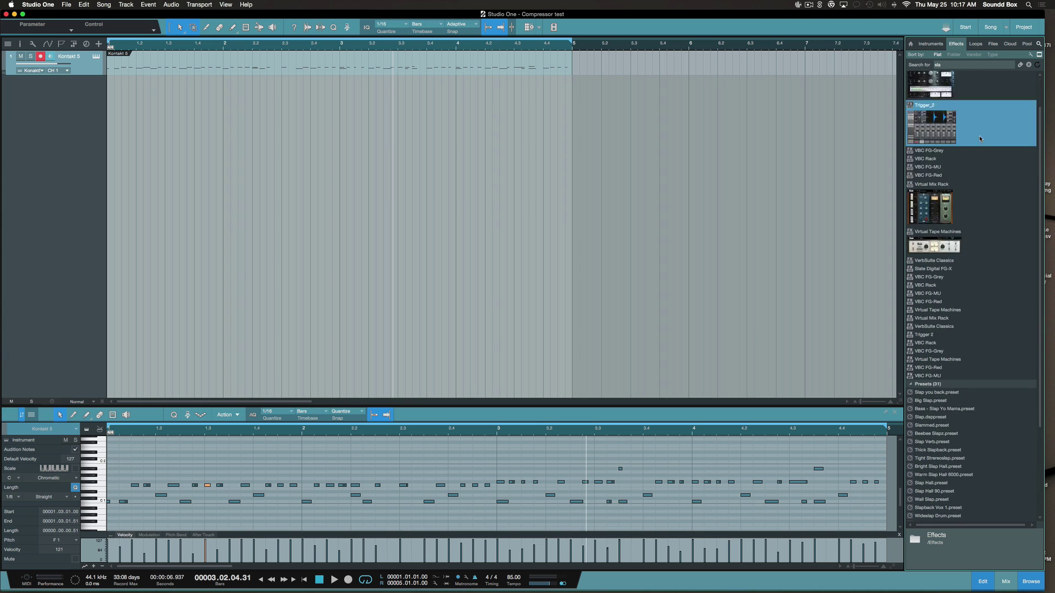
pyautogui.click(963, 64)
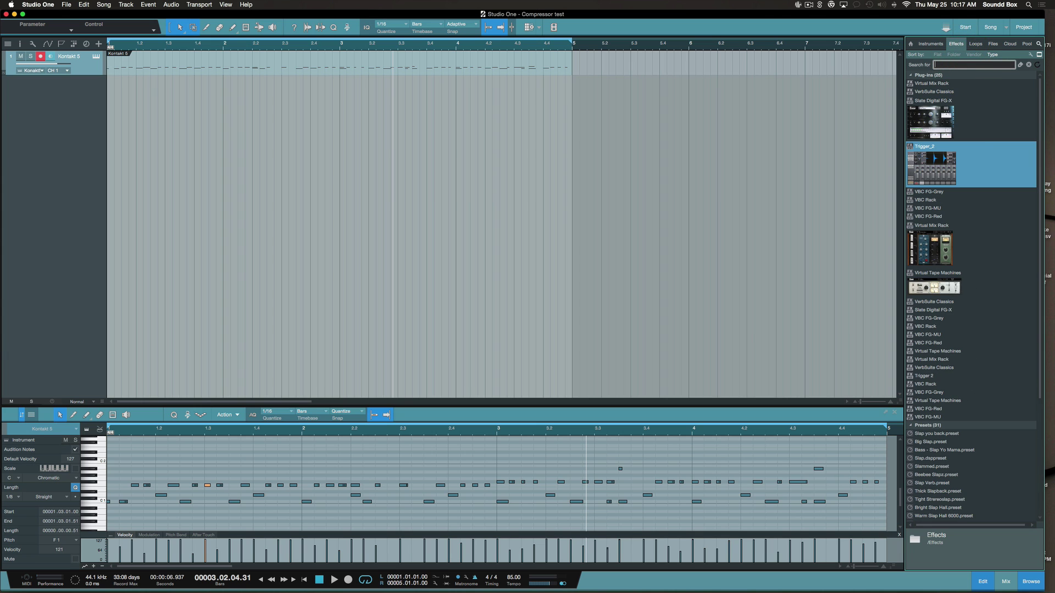
pyautogui.press('BackSpace')
pyautogui.click(938, 54)
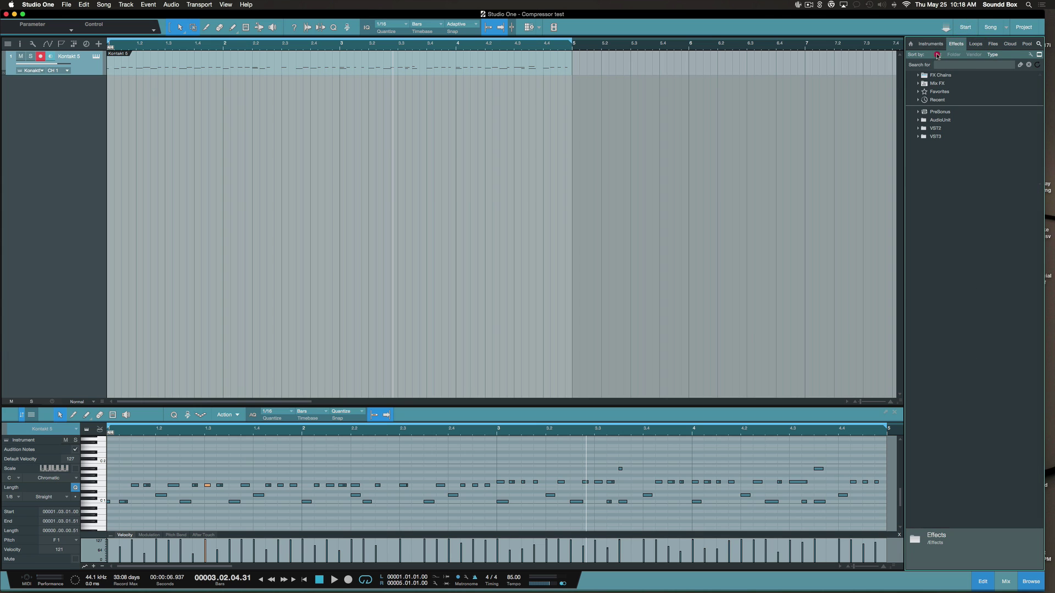
# Insert Fat Channel on the Kontakt 5 track and set its compressor model to FET after trying Tube.
pyautogui.moveTo(952, 280); pyautogui.dragTo(466, 70)
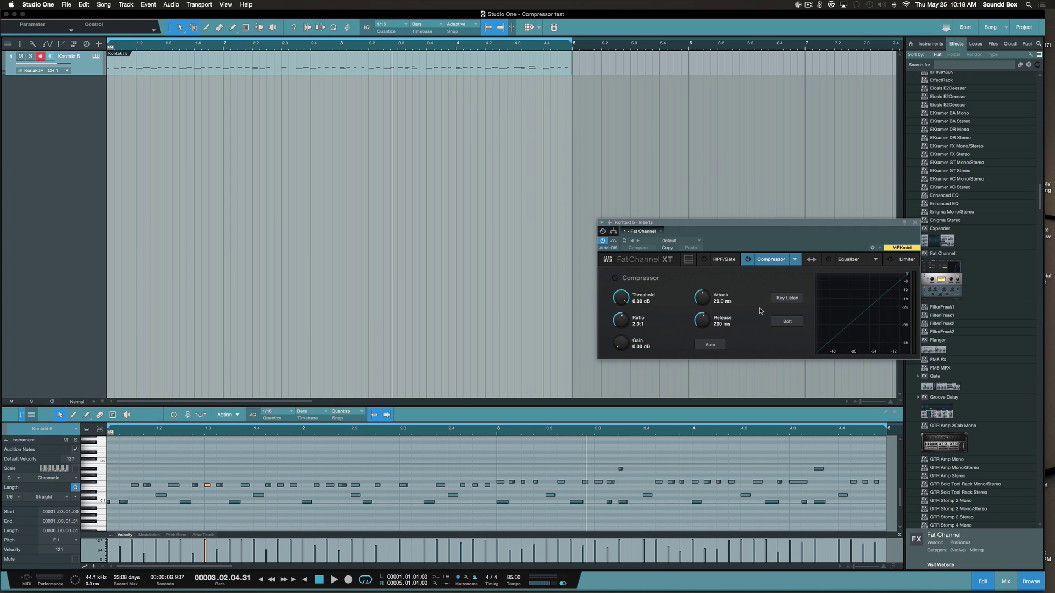
pyautogui.moveTo(770, 223); pyautogui.dragTo(515, 176)
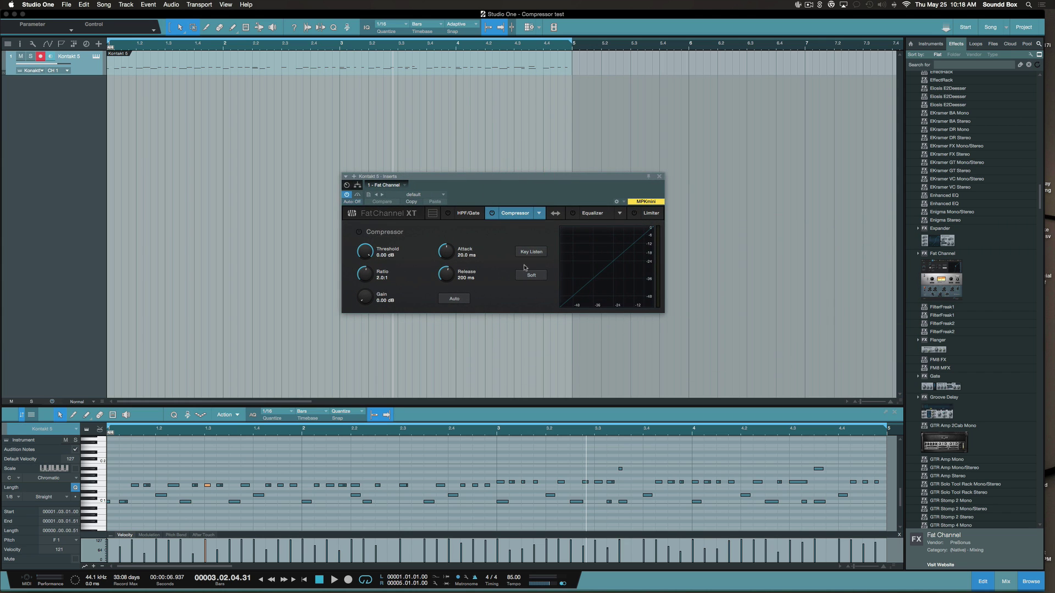
pyautogui.click(538, 216)
pyautogui.click(544, 234)
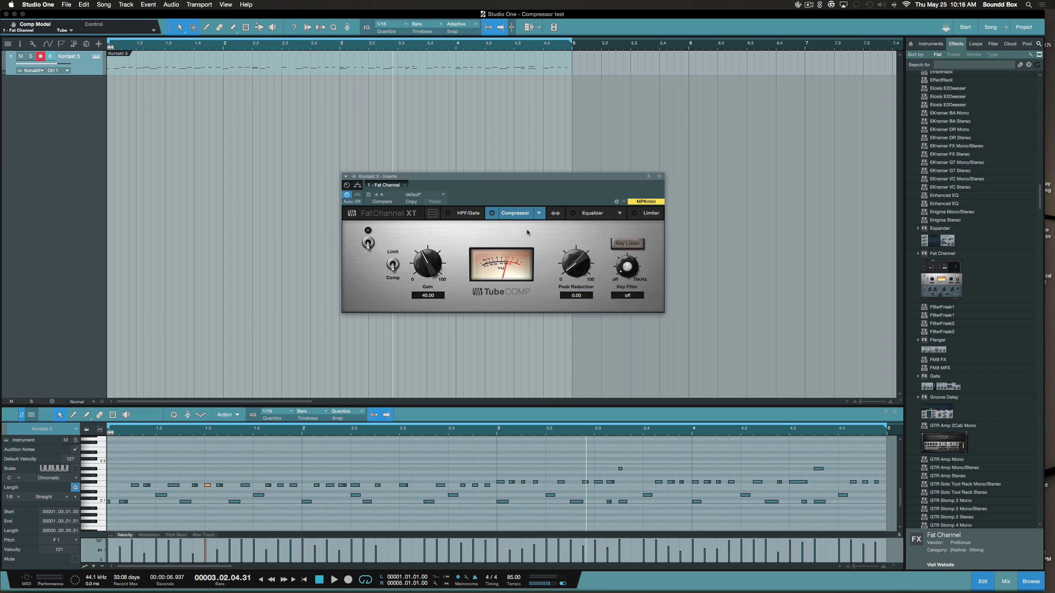
pyautogui.click(544, 212)
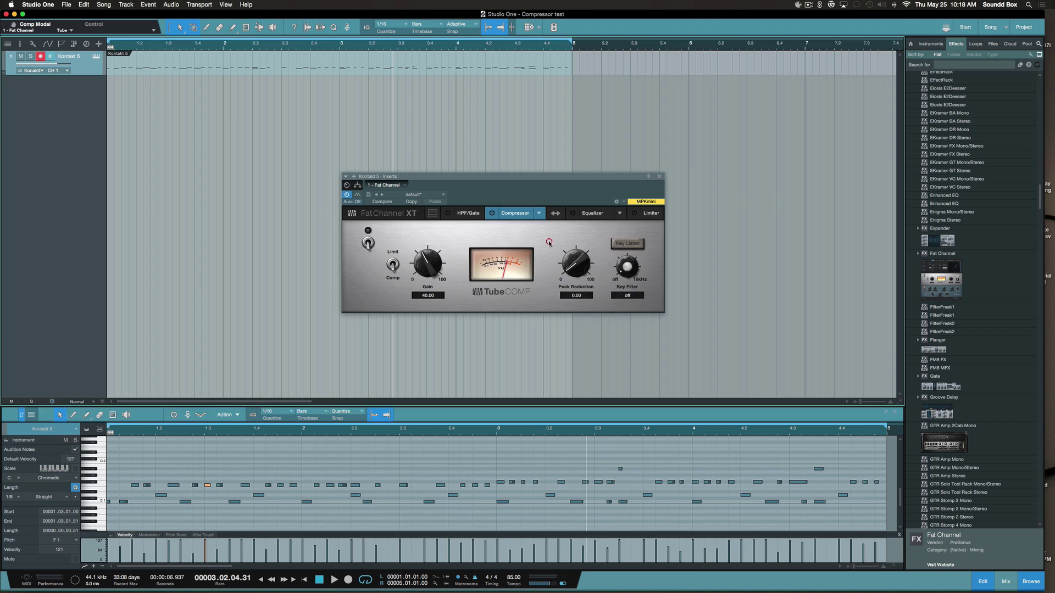
pyautogui.click(549, 241)
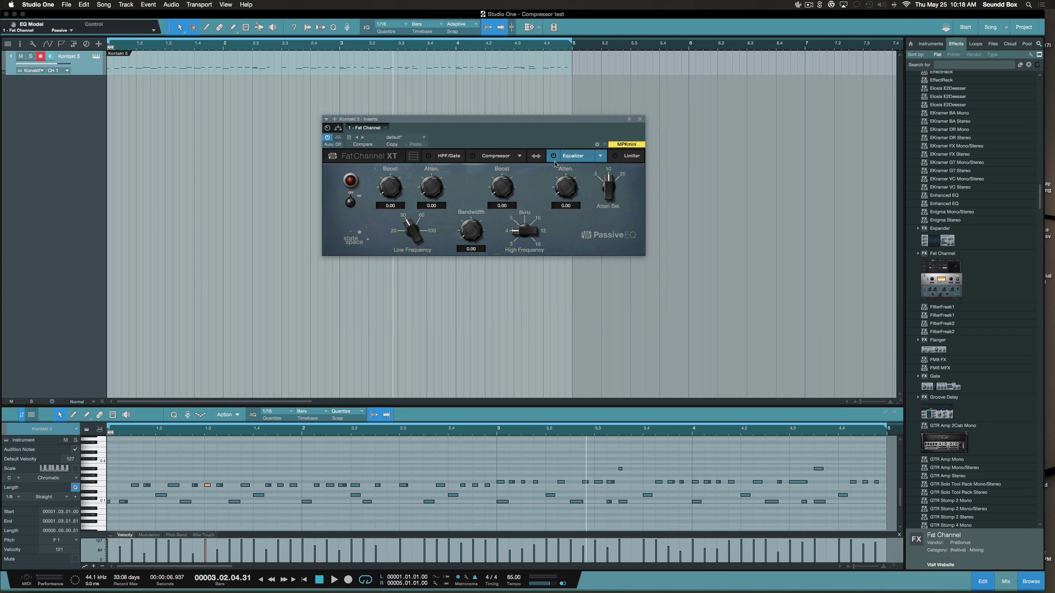
# Try the Vintage equalizer model in Fat Channel and return to its FET compressor section.
pyautogui.click(603, 159)
pyautogui.click(617, 185)
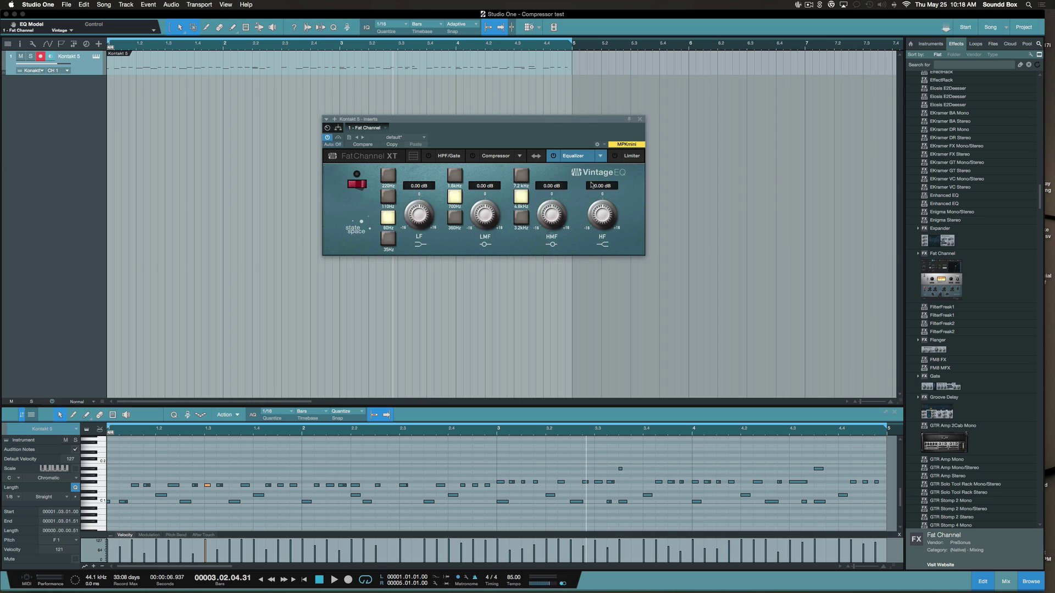
pyautogui.click(519, 157)
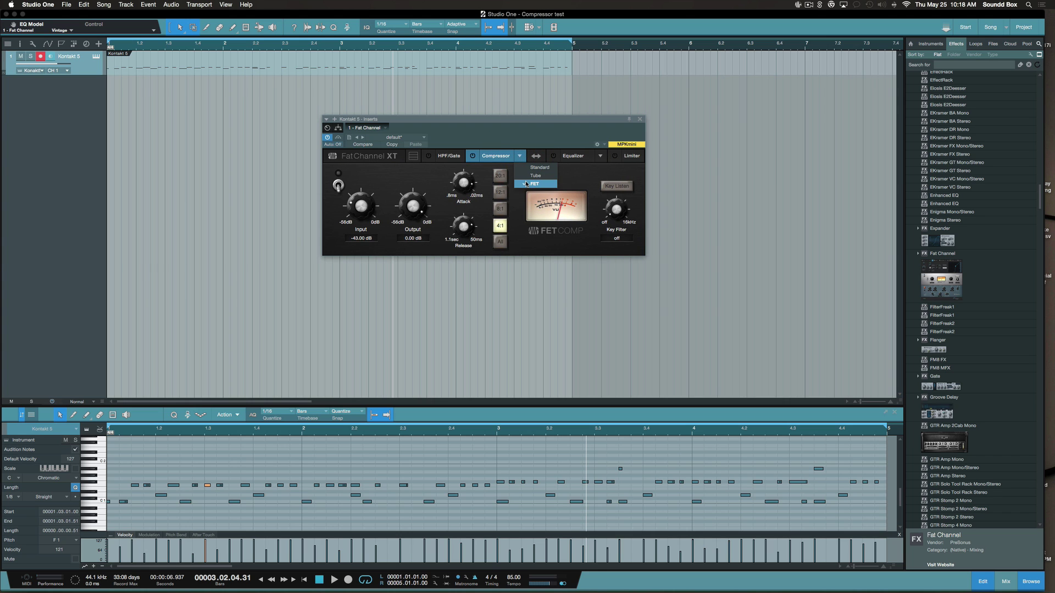
pyautogui.click(574, 184)
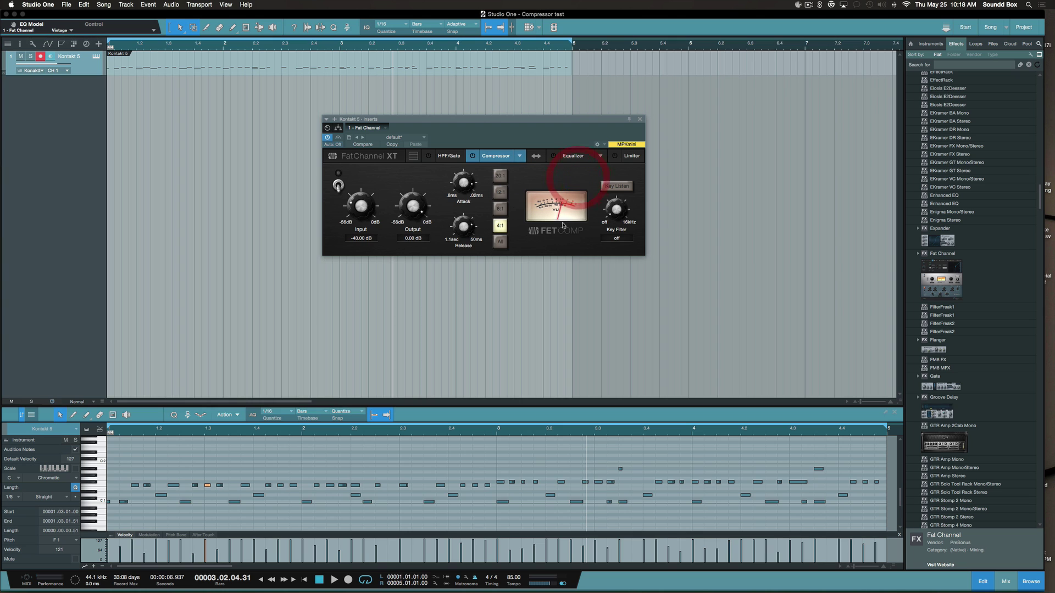
# Show all Fat Channel modules in one view and set the equalizer model to Standard.
pyautogui.click(412, 156)
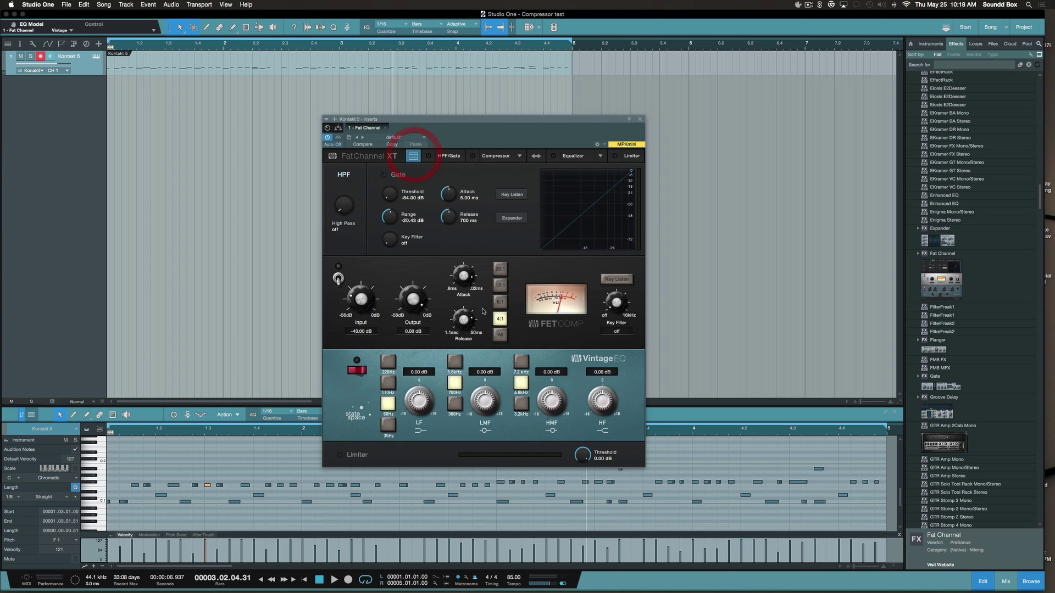
pyautogui.click(600, 156)
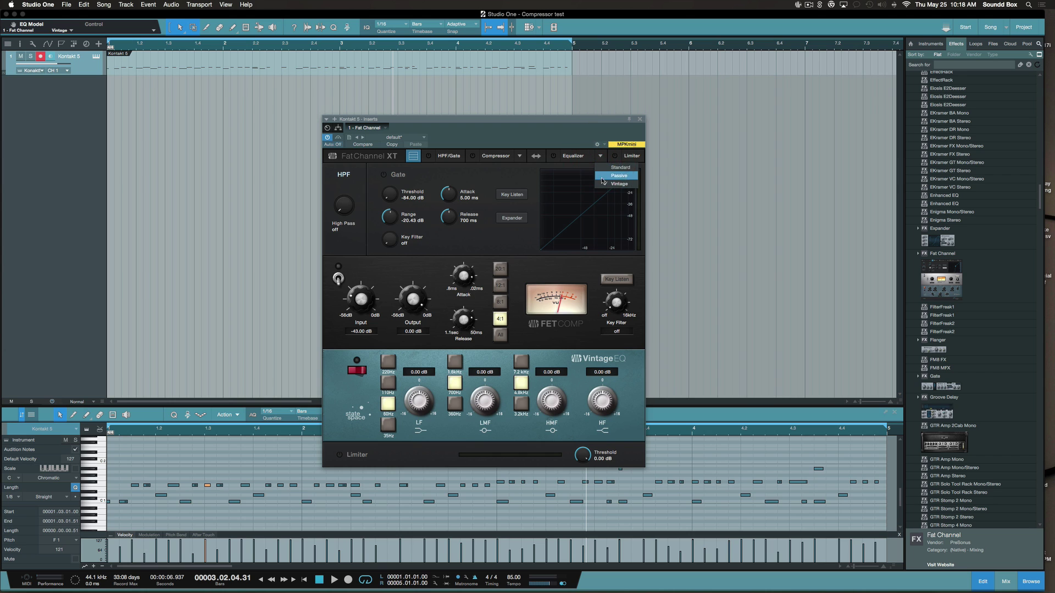
pyautogui.click(613, 168)
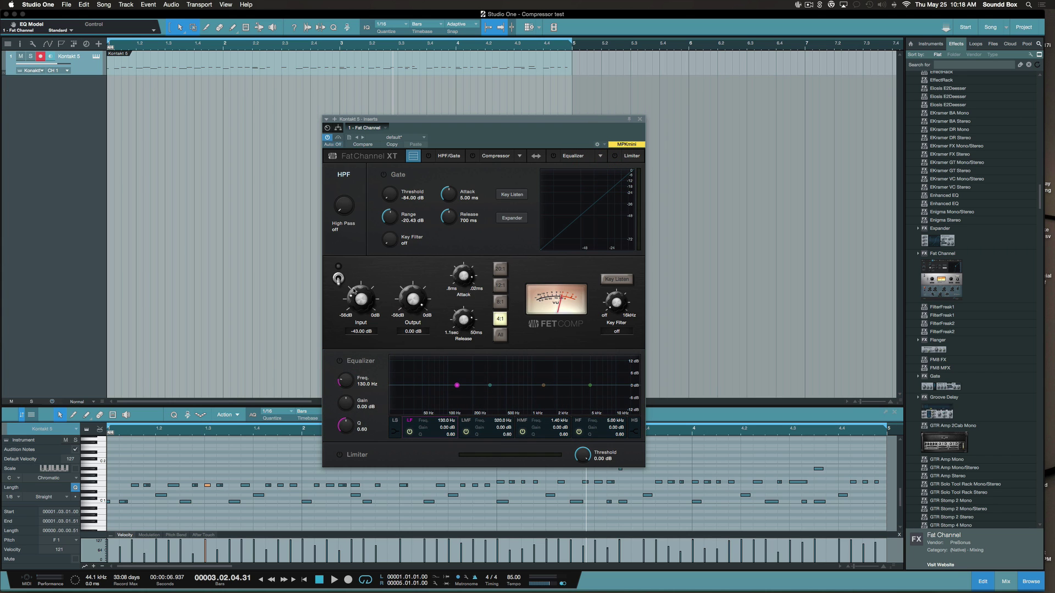
# Switch on the FET compressor, bypass Fat Channel and move its window aside.
pyautogui.click(338, 278)
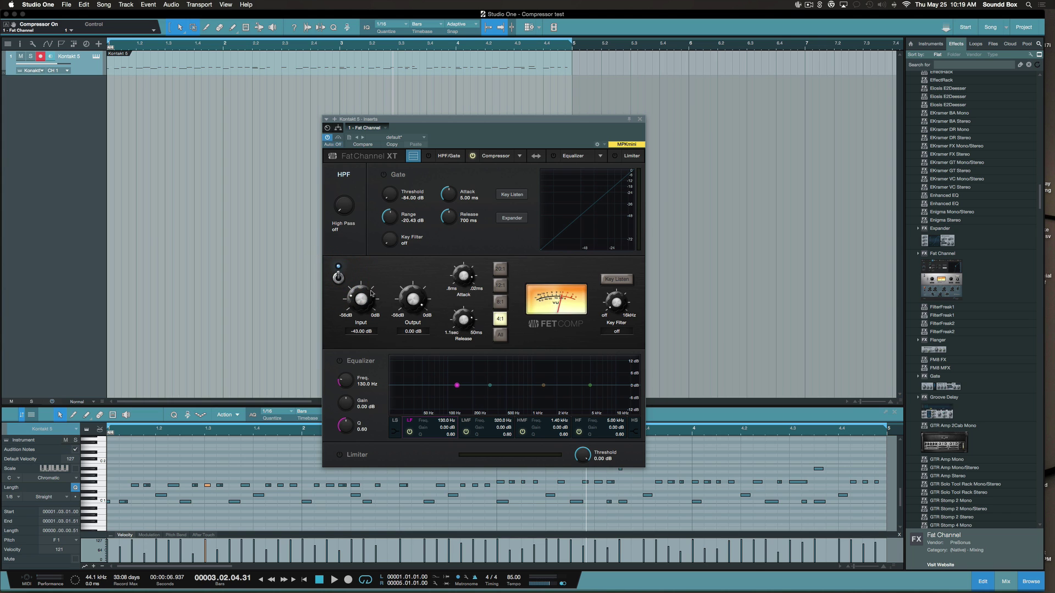
pyautogui.click(338, 138)
pyautogui.moveTo(549, 121); pyautogui.dragTo(376, 185)
# Search the effects for "wav" and insert CLA-76 Stereo on the Kontakt 5 track.
pyautogui.click(955, 64)
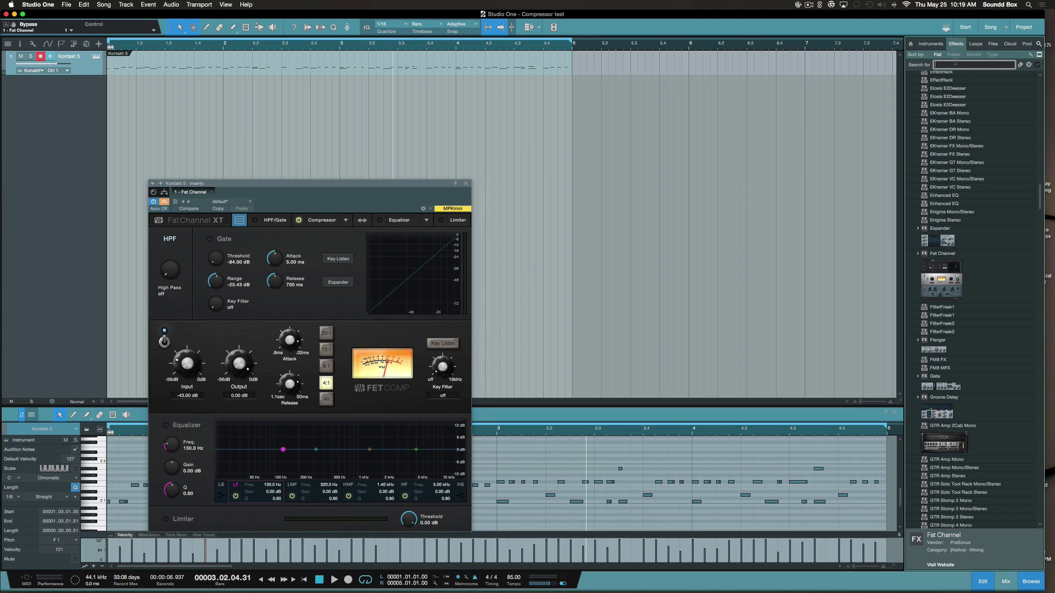
pyautogui.write('wav')
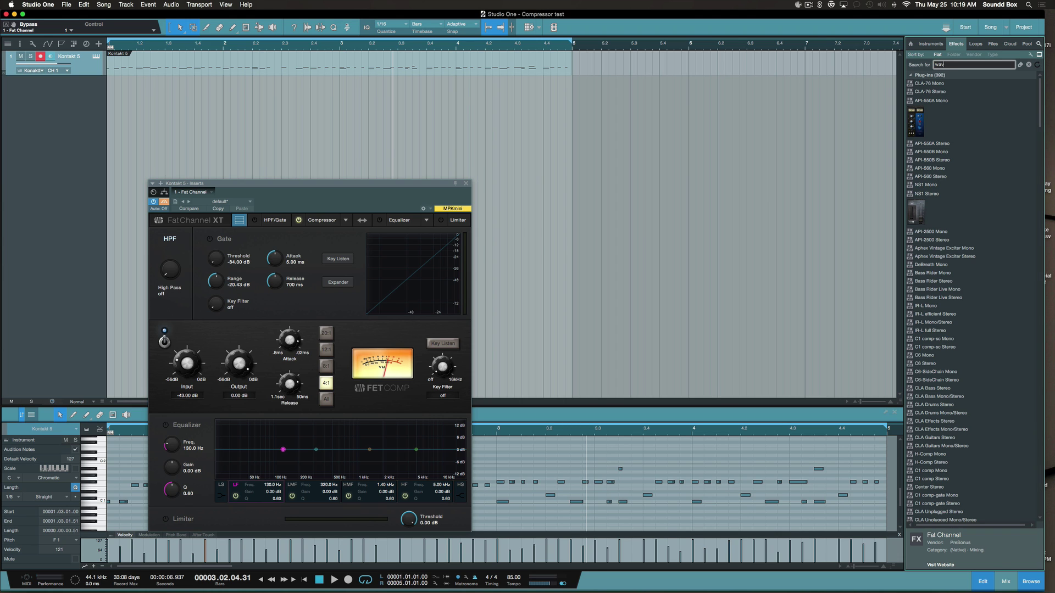
pyautogui.click(947, 92)
pyautogui.moveTo(947, 94); pyautogui.dragTo(537, 70)
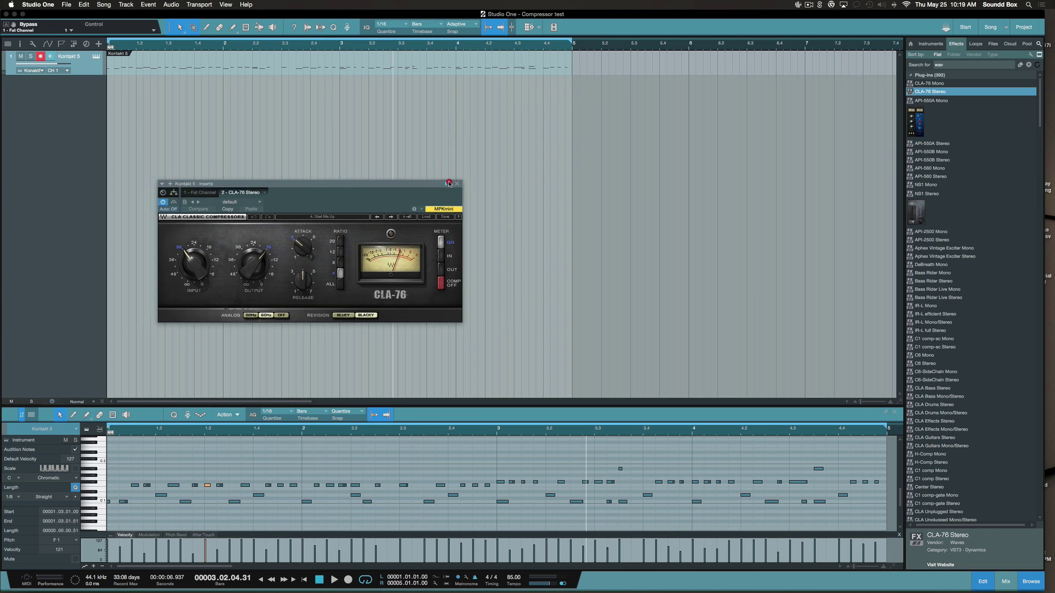
pyautogui.moveTo(436, 184); pyautogui.dragTo(522, 121)
# Show the mixer, reopen Fat Channel from the Kontakt 5 inserts and arrange it side by side with the CLA-76.
pyautogui.press('F3')
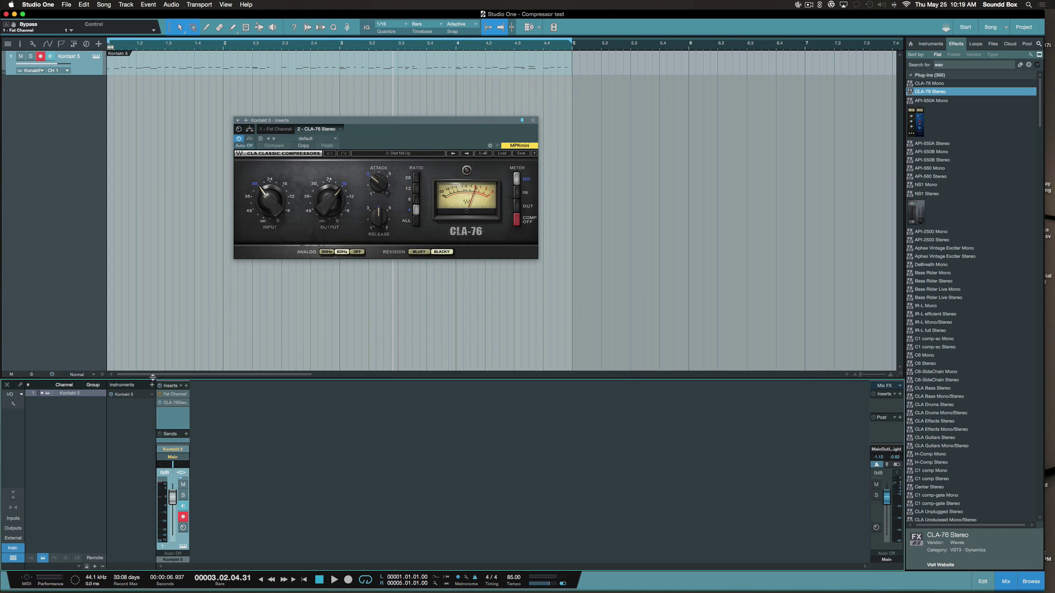
pyautogui.click(177, 395)
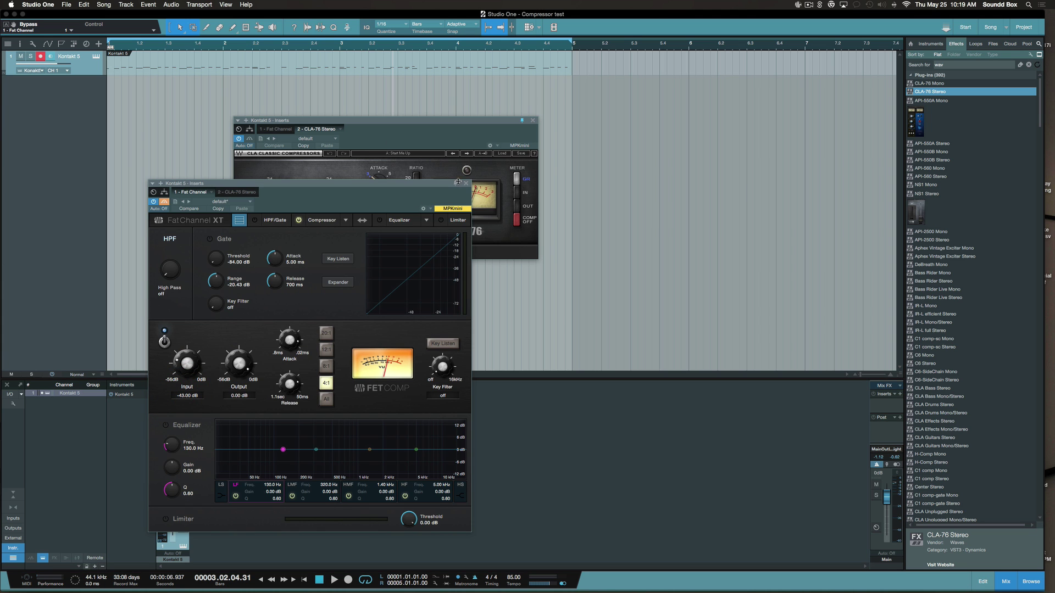
pyautogui.moveTo(405, 185); pyautogui.dragTo(276, 109)
pyautogui.moveTo(375, 122); pyautogui.dragTo(493, 100)
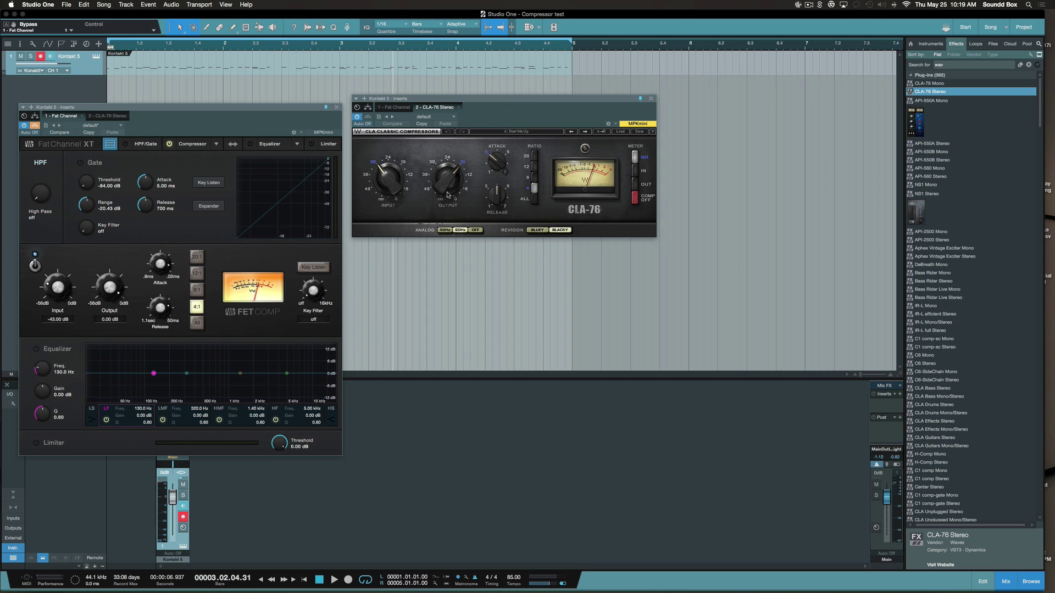
# Set the CLA-76's Analog option to Off and bypass the plug-in.
pyautogui.click(473, 231)
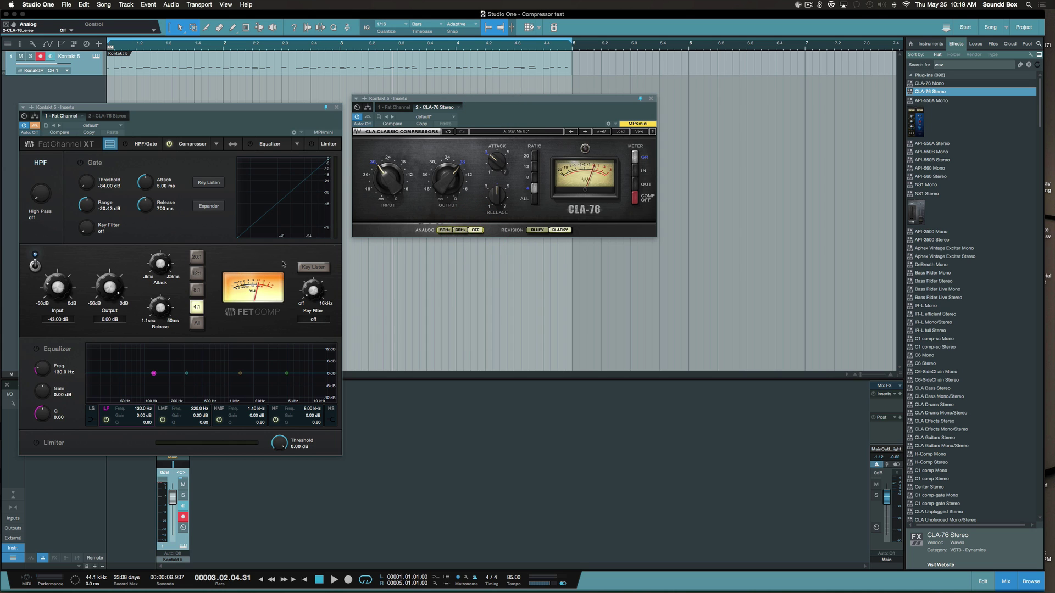
pyautogui.click(369, 117)
# Search the effects for "76" and insert the VST2 version of VC 76 on the Kontakt 5 track.
pyautogui.click(987, 66)
pyautogui.write('76')
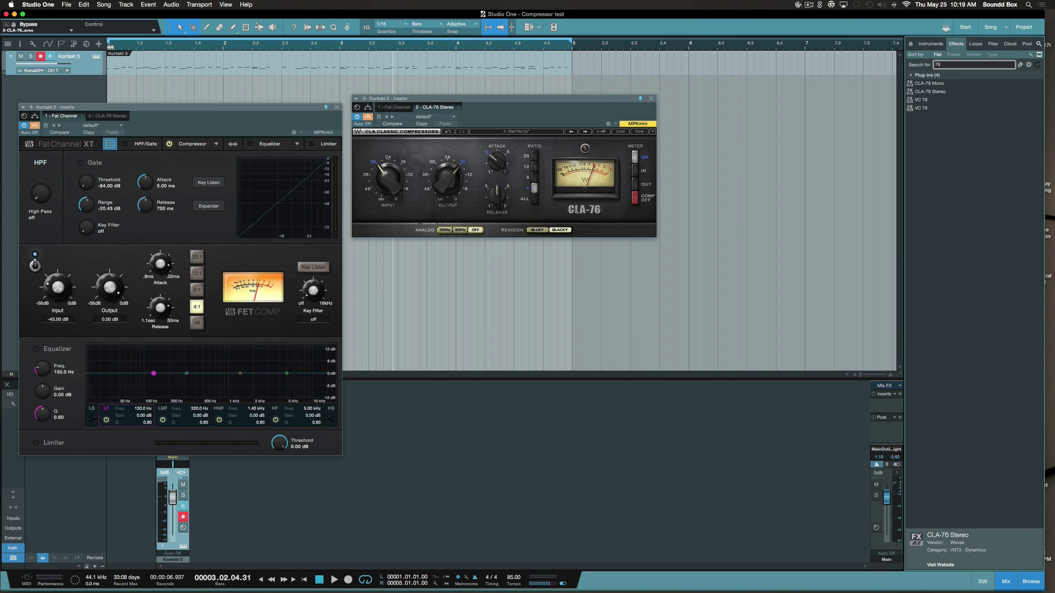
pyautogui.click(928, 101)
pyautogui.moveTo(954, 101); pyautogui.dragTo(559, 66)
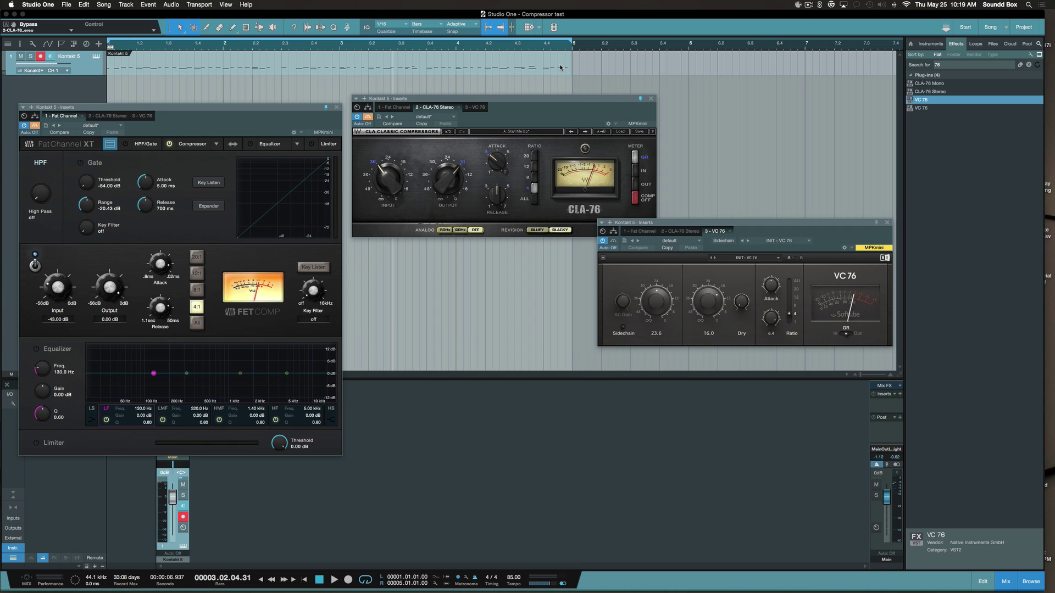
# Arrange VC 76 beneath the CLA-76, and insert Virtual Mix Rack on the Kontakt 5 track by searching the effects for "slate".
pyautogui.moveTo(804, 226); pyautogui.dragTo(562, 258)
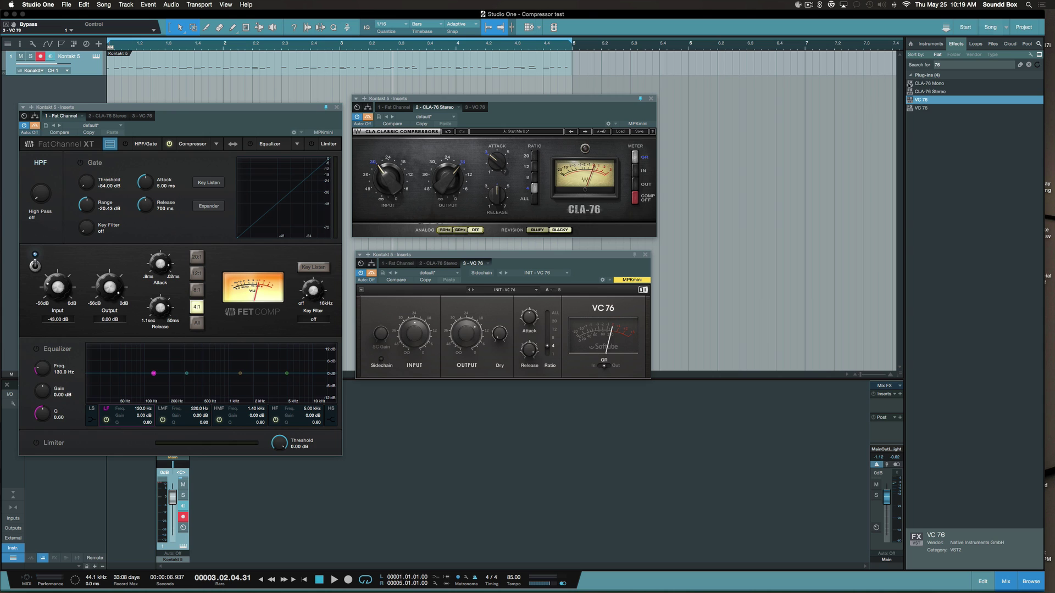
pyautogui.click(973, 64)
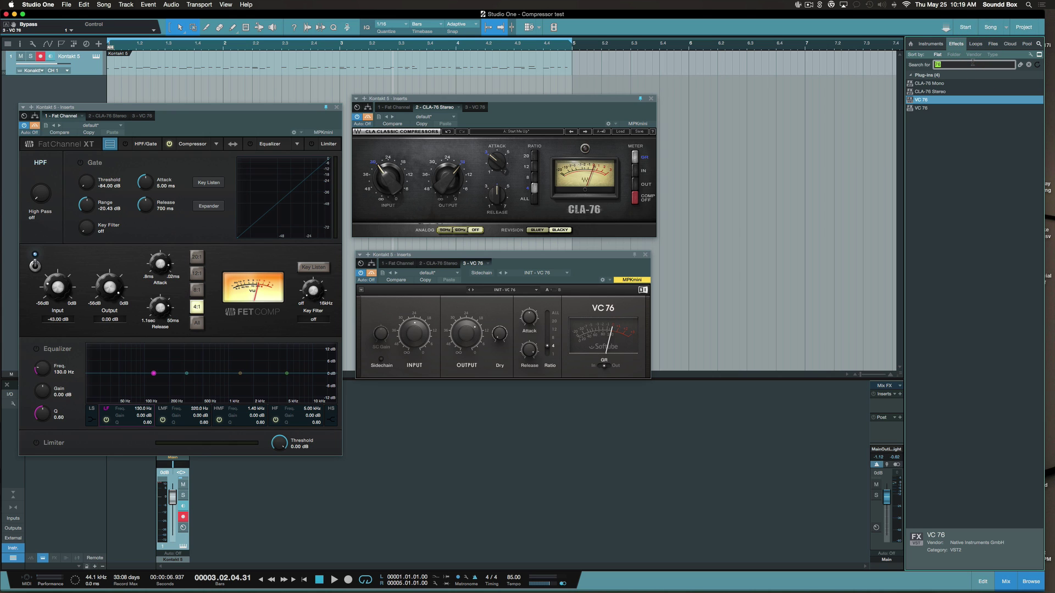
pyautogui.write('slate')
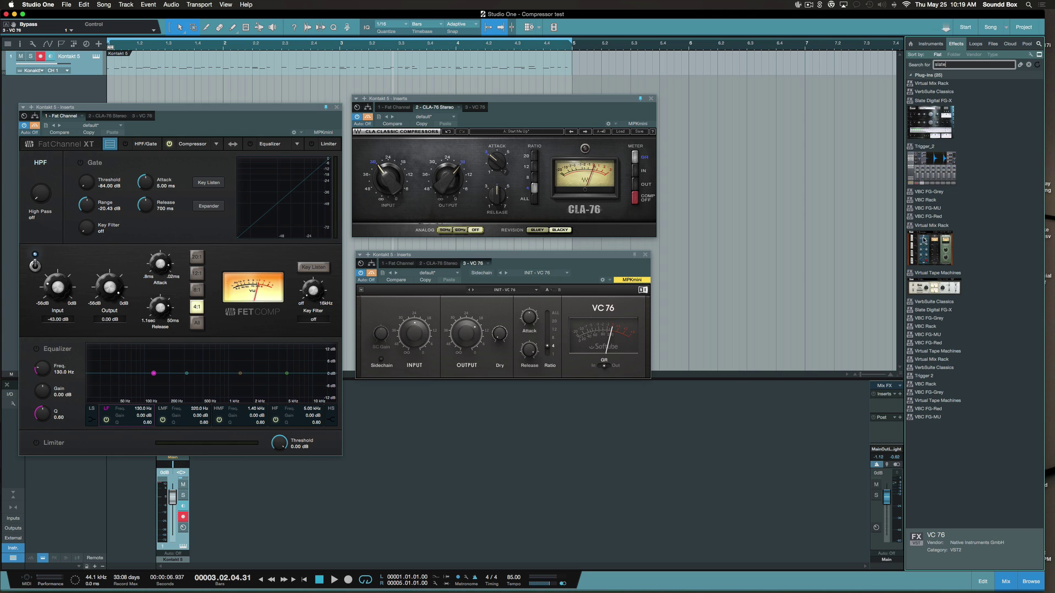
pyautogui.moveTo(947, 248); pyautogui.dragTo(527, 61)
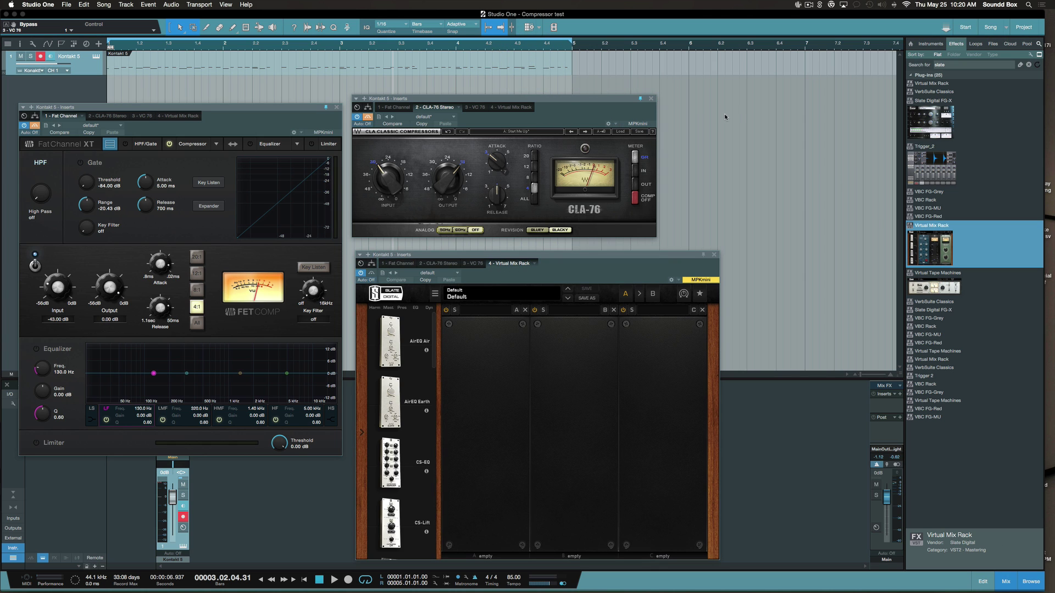
# Load the FG-116 compressor into the first slot of Virtual Mix Rack, set beside the CLA-76, and bypass the rack.
pyautogui.moveTo(598, 258); pyautogui.dragTo(891, 108)
pyautogui.scroll(-3, 699, 281)
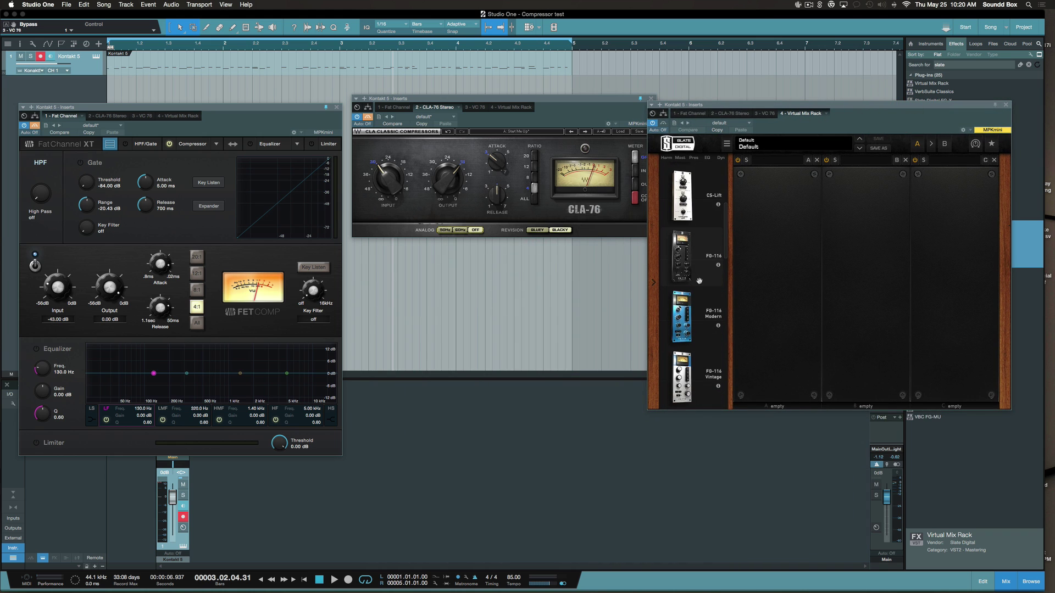
pyautogui.moveTo(685, 266); pyautogui.dragTo(771, 269)
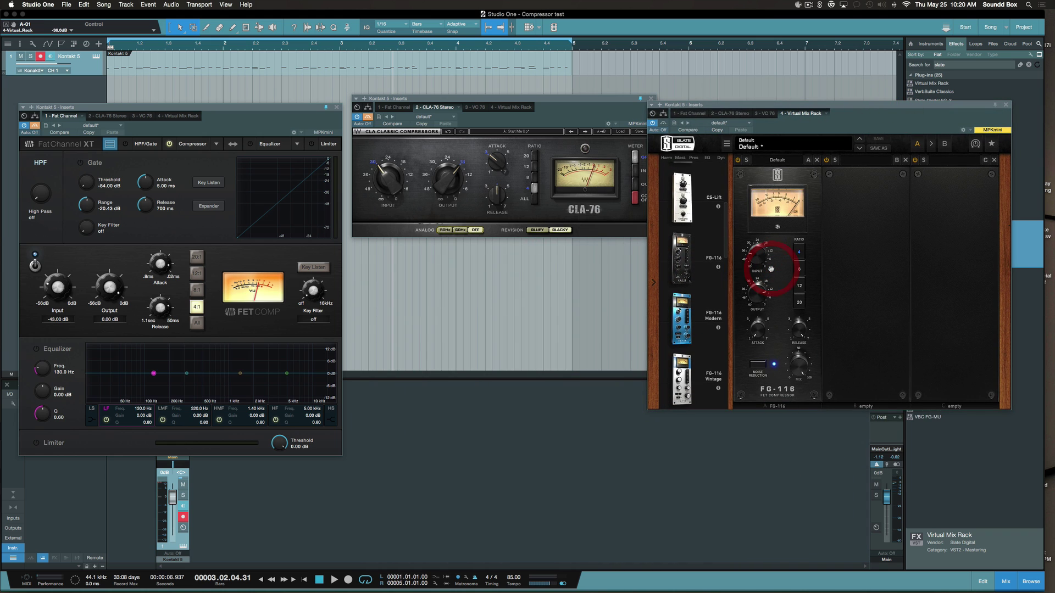
pyautogui.moveTo(793, 107); pyautogui.dragTo(823, 97)
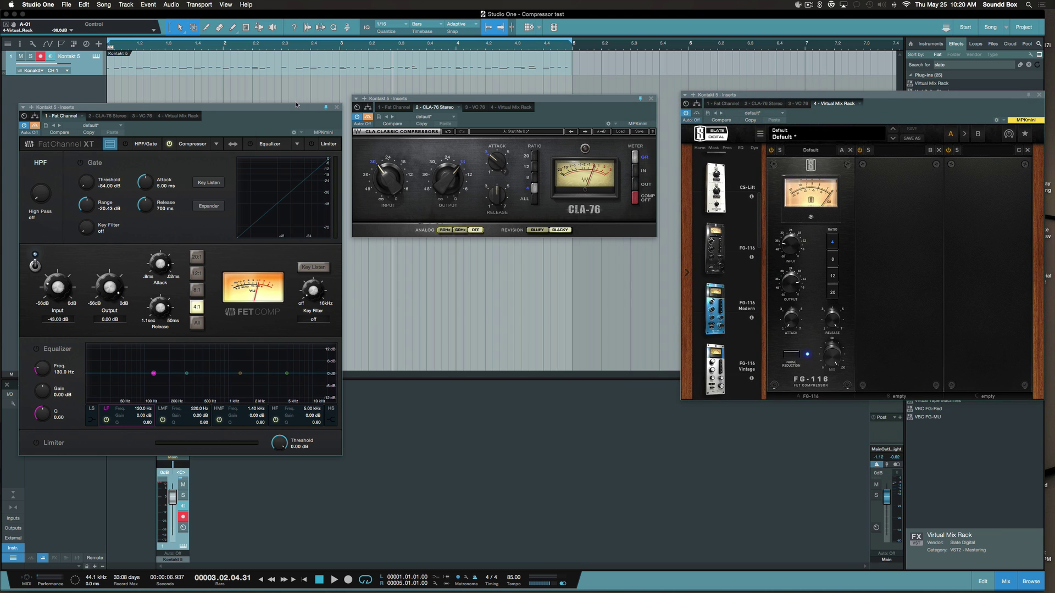
pyautogui.click(698, 114)
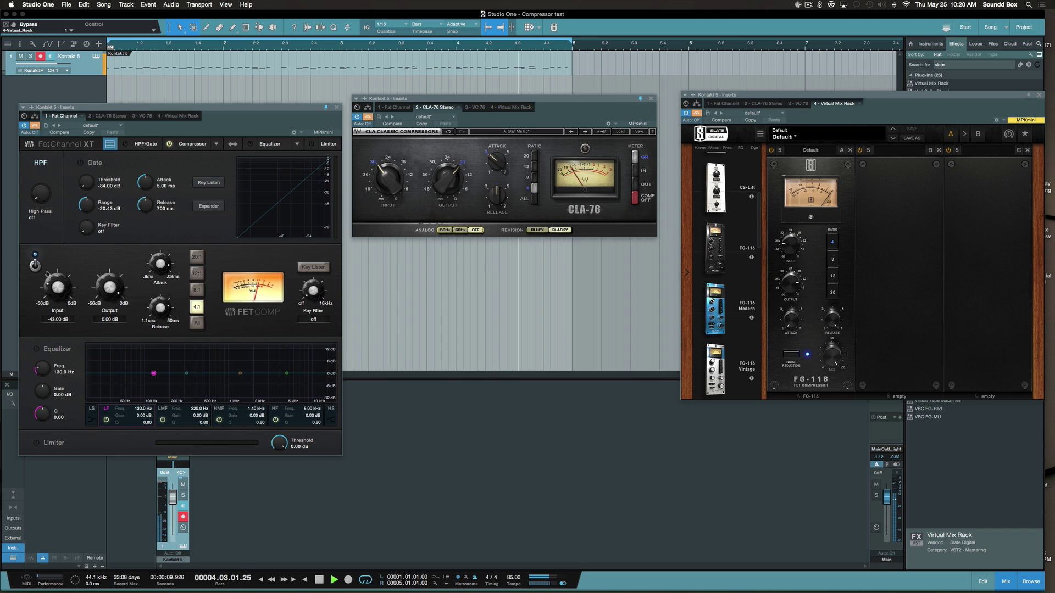
# Take Fat Channel off bypass and set its FET compressor's input to -21.16 dB and output to -18.32 dB.
pyautogui.click(35, 126)
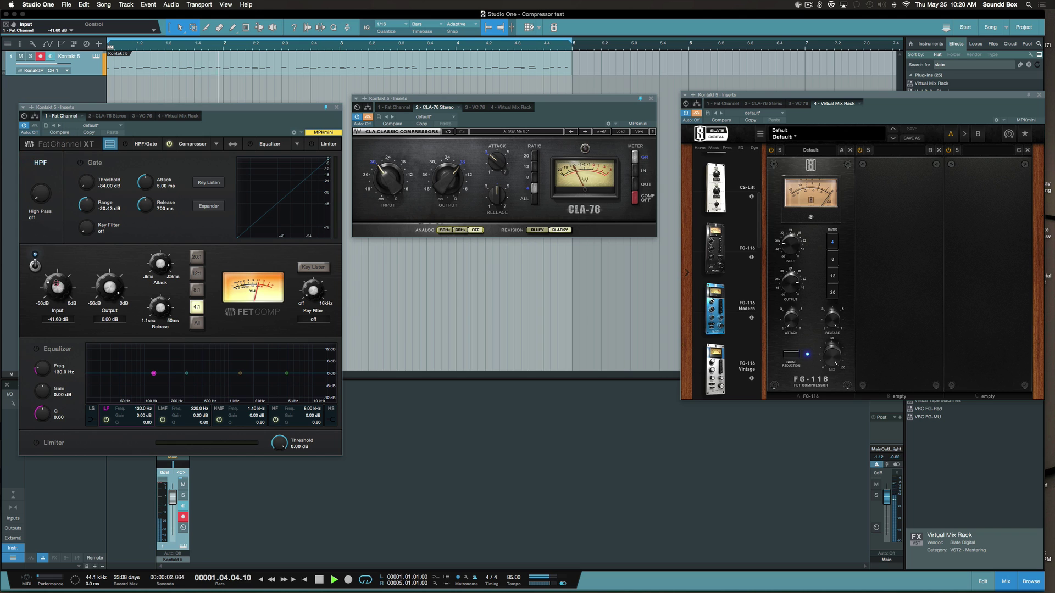
pyautogui.moveTo(56, 287); pyautogui.dragTo(53, 256)
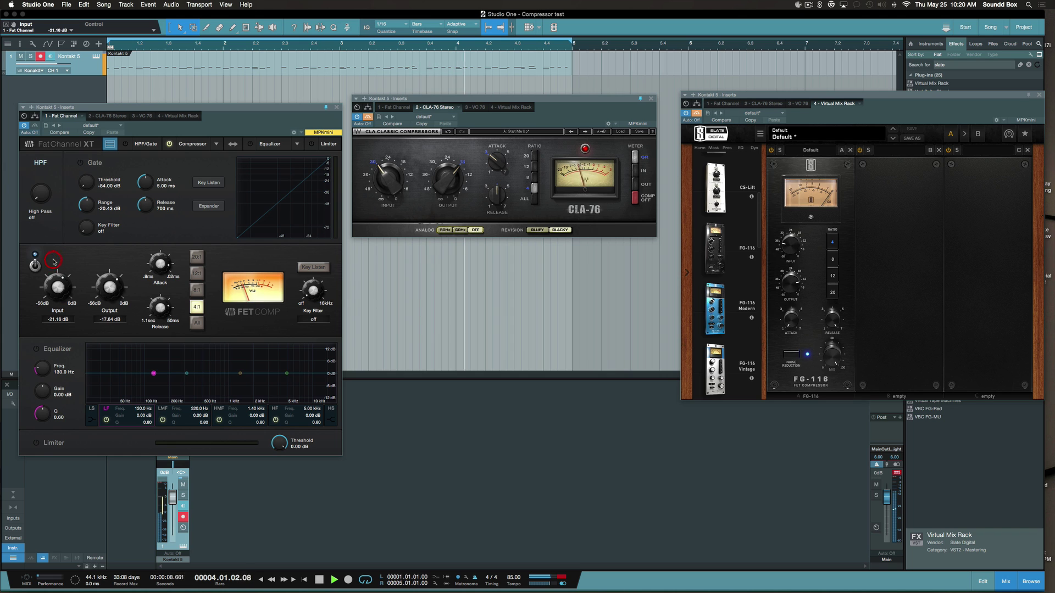
pyautogui.moveTo(114, 284); pyautogui.dragTo(115, 287)
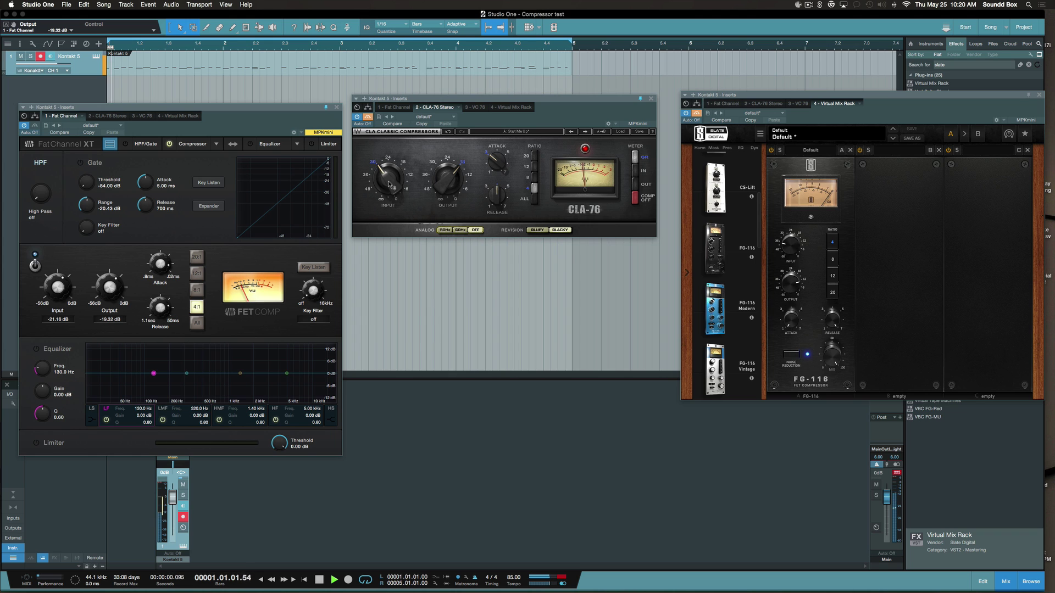
# Set the CLA-76's input to -21.1 and its output to about -18.3 to match Fat Channel.
pyautogui.moveTo(387, 182); pyautogui.dragTo(386, 175)
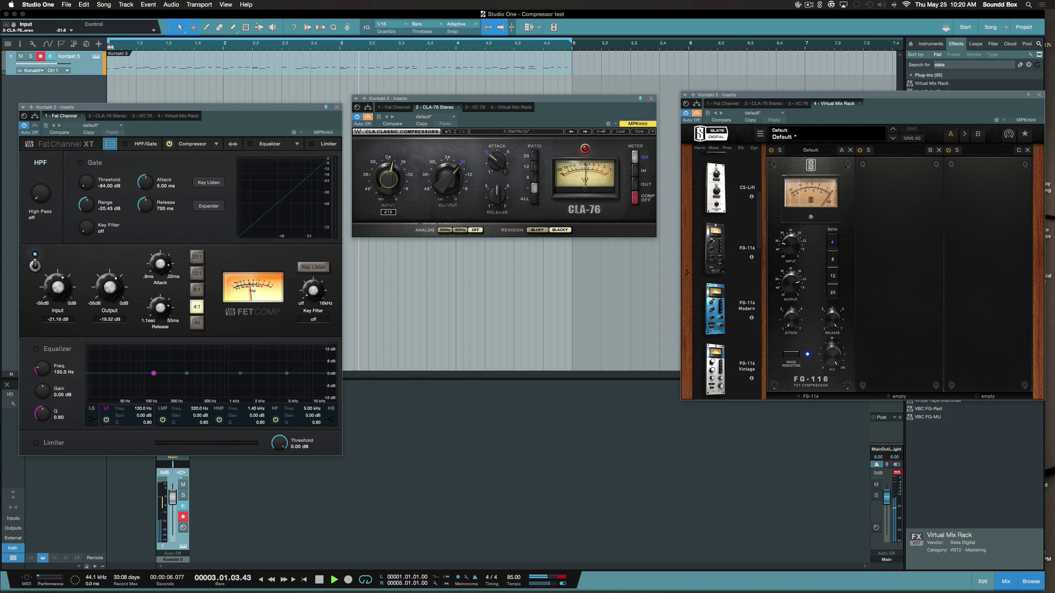
pyautogui.moveTo(391, 186); pyautogui.dragTo(390, 188)
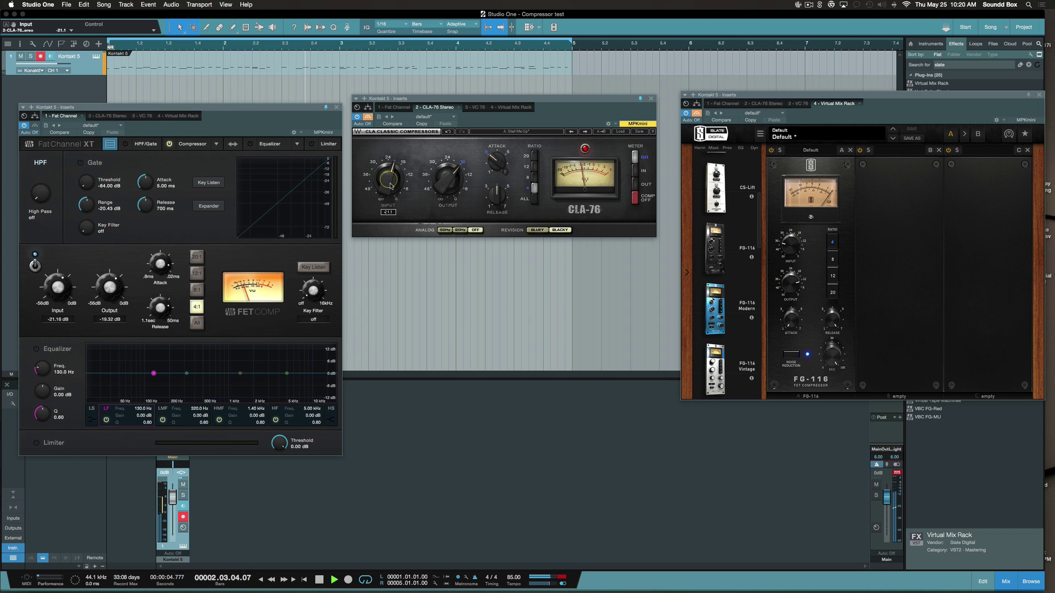
pyautogui.moveTo(443, 179); pyautogui.dragTo(443, 182)
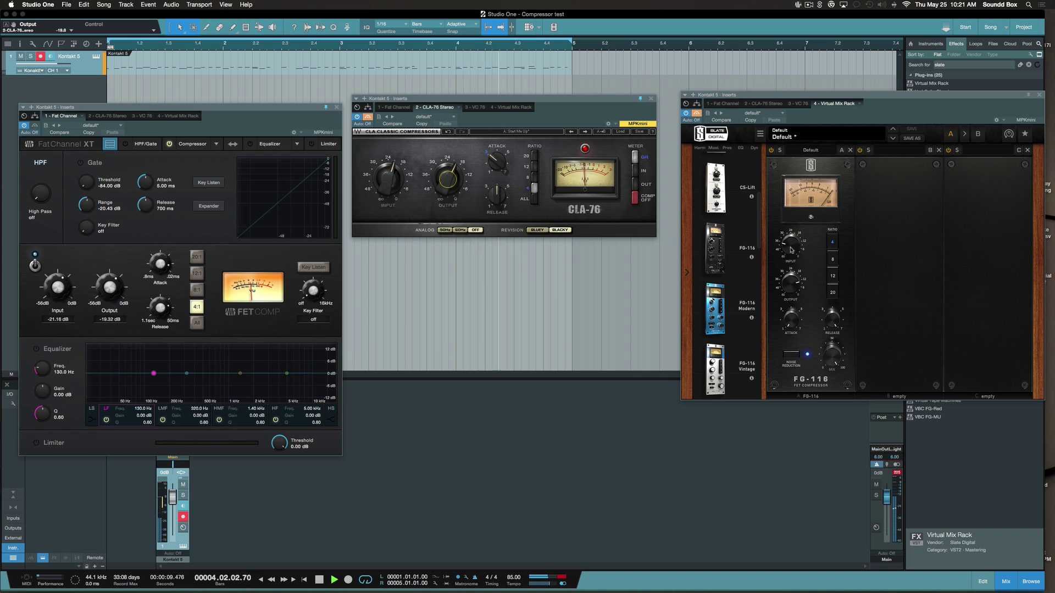
# Set the FG-116's input to about -21 dB and its output to about -18.3 dB.
pyautogui.moveTo(792, 250); pyautogui.dragTo(786, 218)
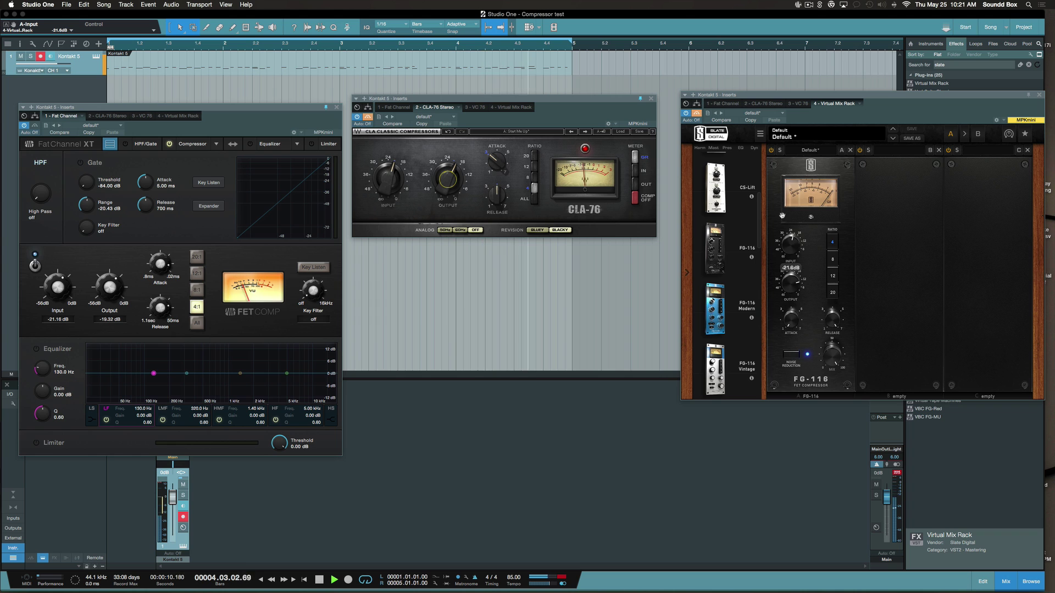
pyautogui.moveTo(795, 234); pyautogui.dragTo(796, 237)
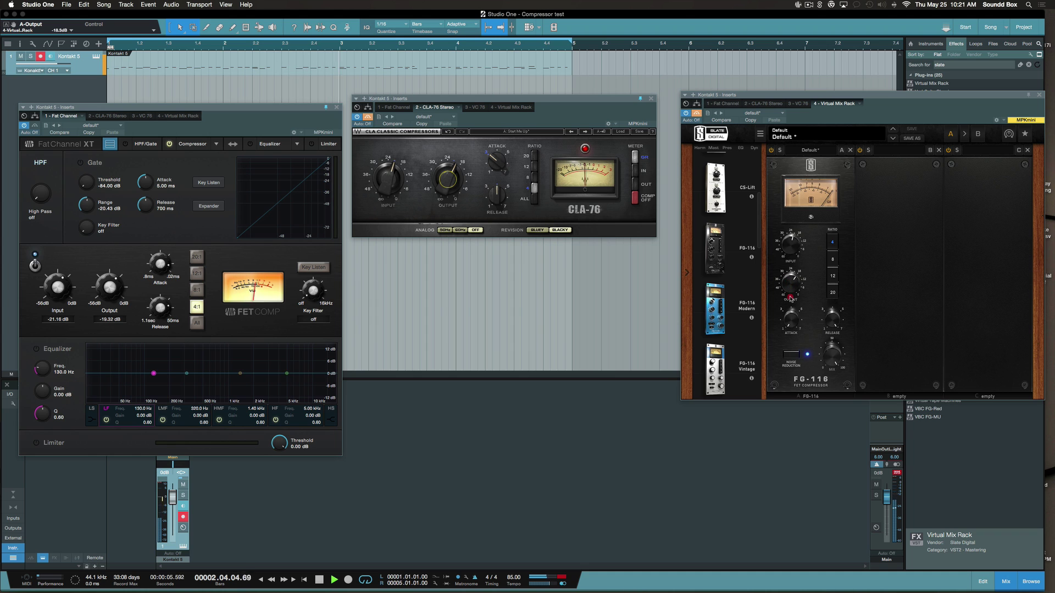
pyautogui.moveTo(790, 298); pyautogui.dragTo(792, 292)
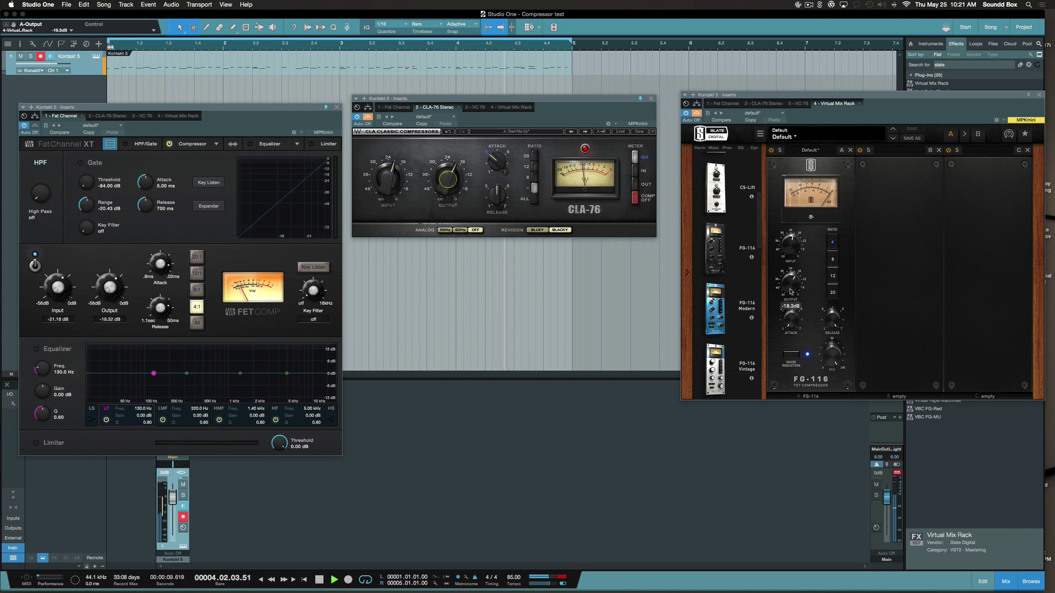
pyautogui.click(791, 292)
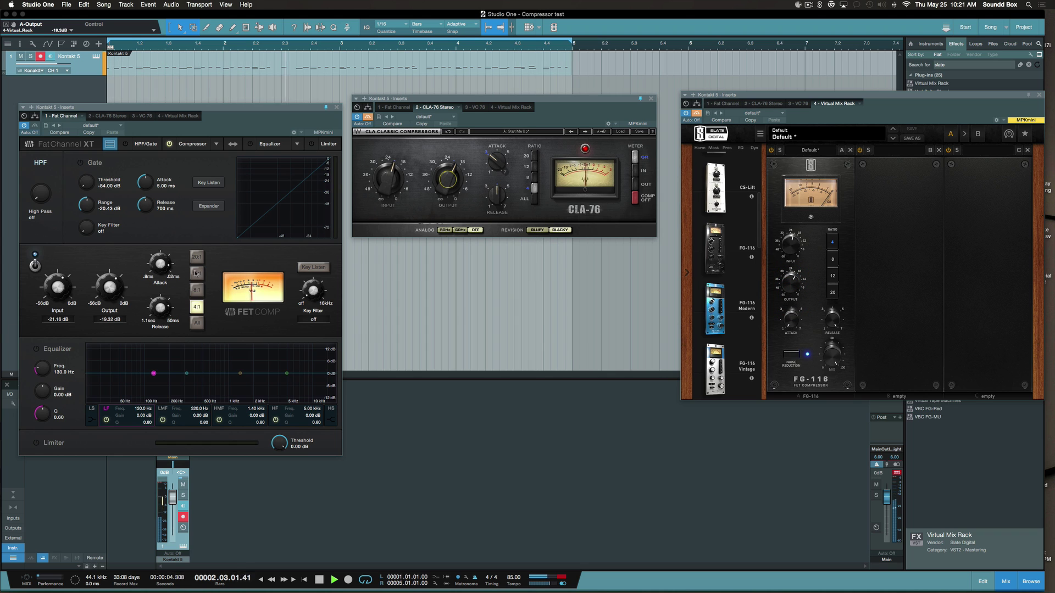
# Match the attack across the compressors: 0.40 ms on Fat Channel, mid-range on the CLA-76 and about 3.96 on the FG-116.
pyautogui.click(161, 266)
pyautogui.click(159, 306)
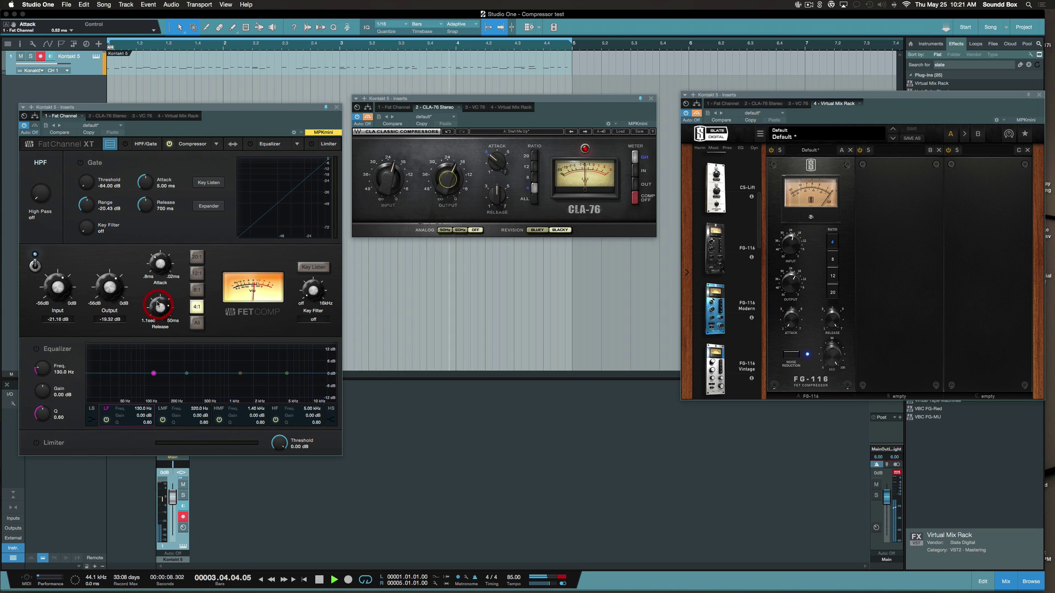
pyautogui.moveTo(159, 264); pyautogui.dragTo(160, 267)
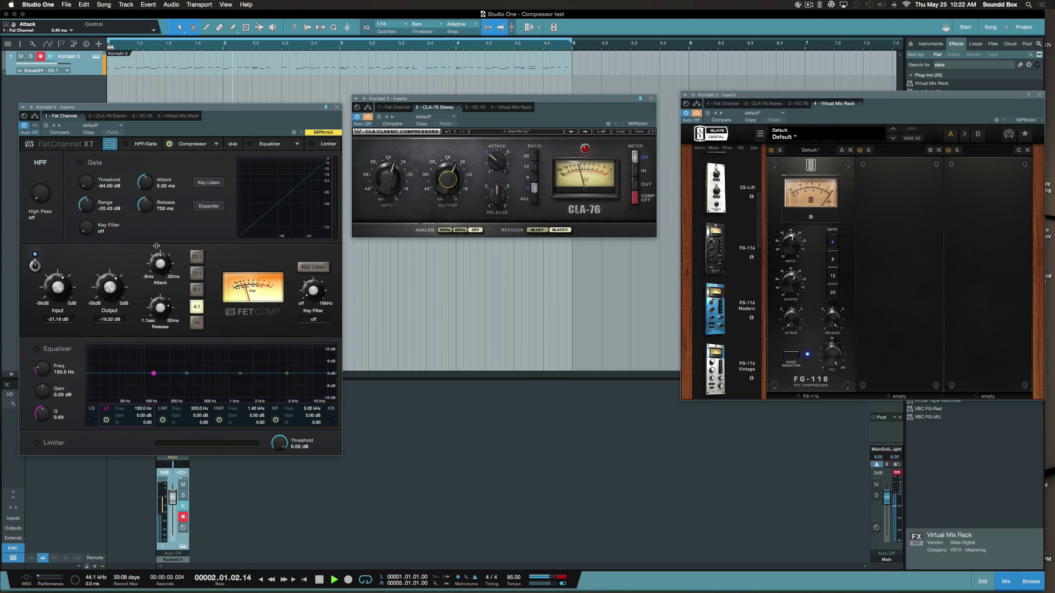
pyautogui.click(497, 161)
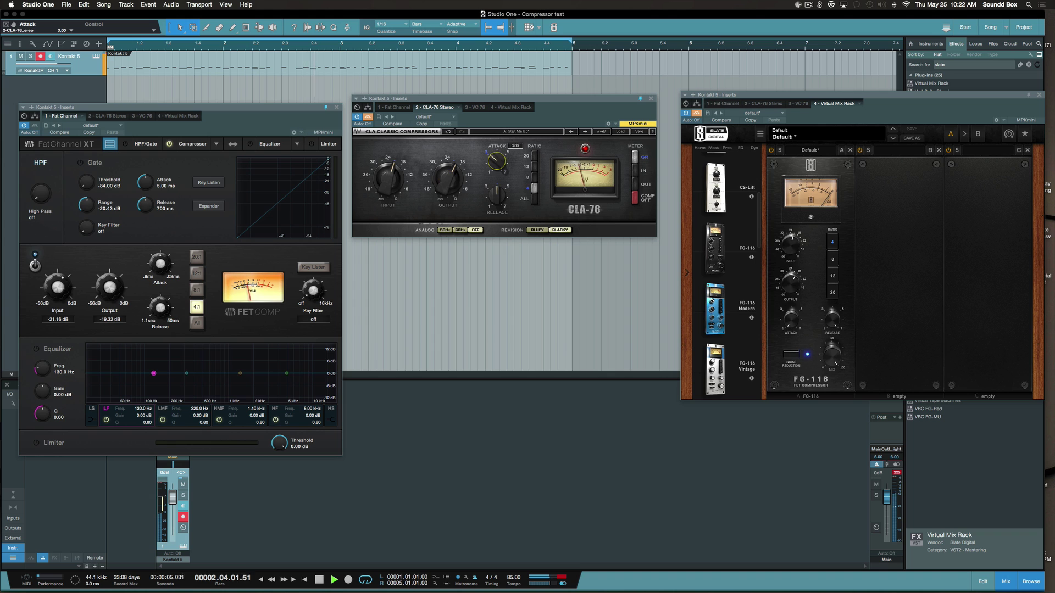
pyautogui.click(787, 271)
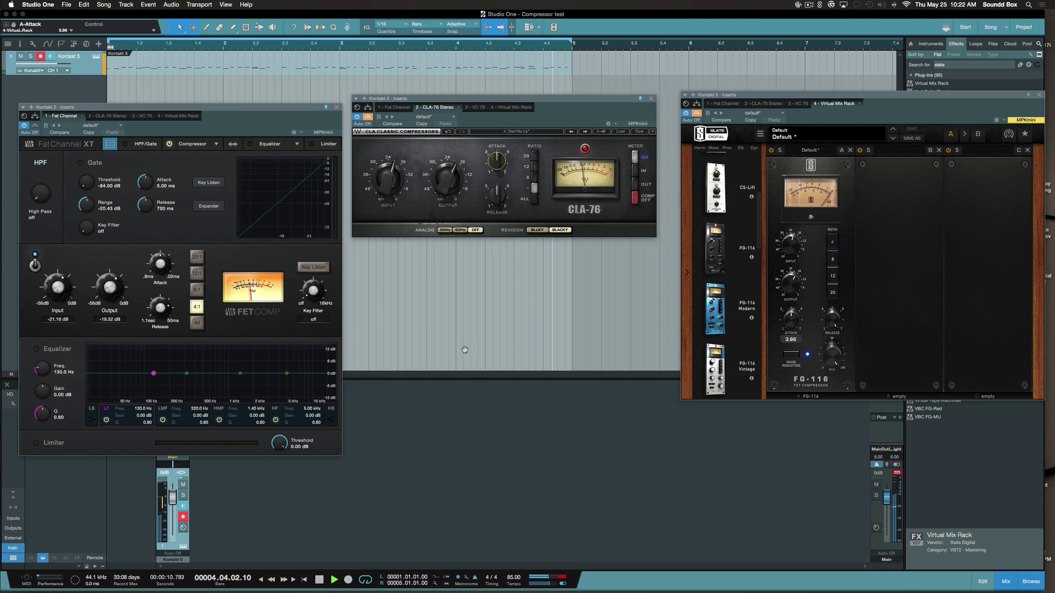
# Match the release across the compressors: about 388 ms on Fat Channel, 4.97 on the CLA-76 and about 4.87 on the FG-116.
pyautogui.click(160, 308)
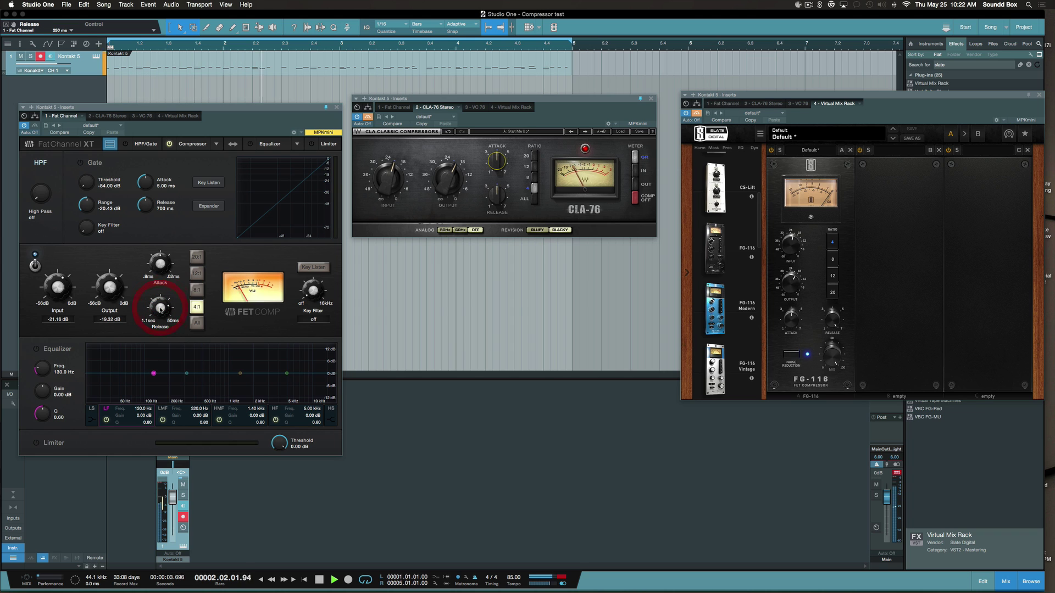
pyautogui.moveTo(159, 315); pyautogui.dragTo(158, 309)
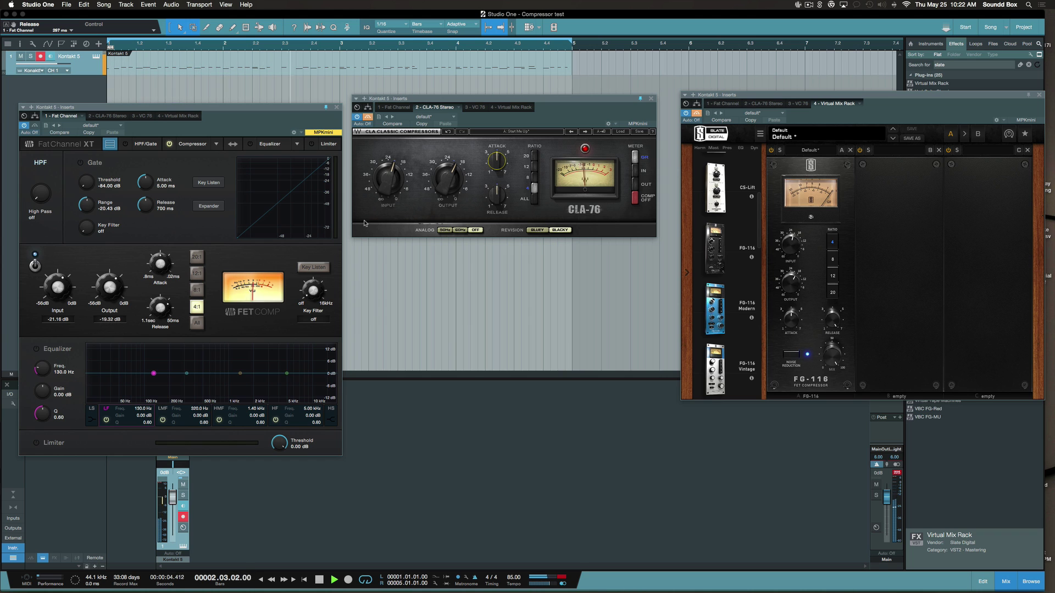
pyautogui.click(498, 202)
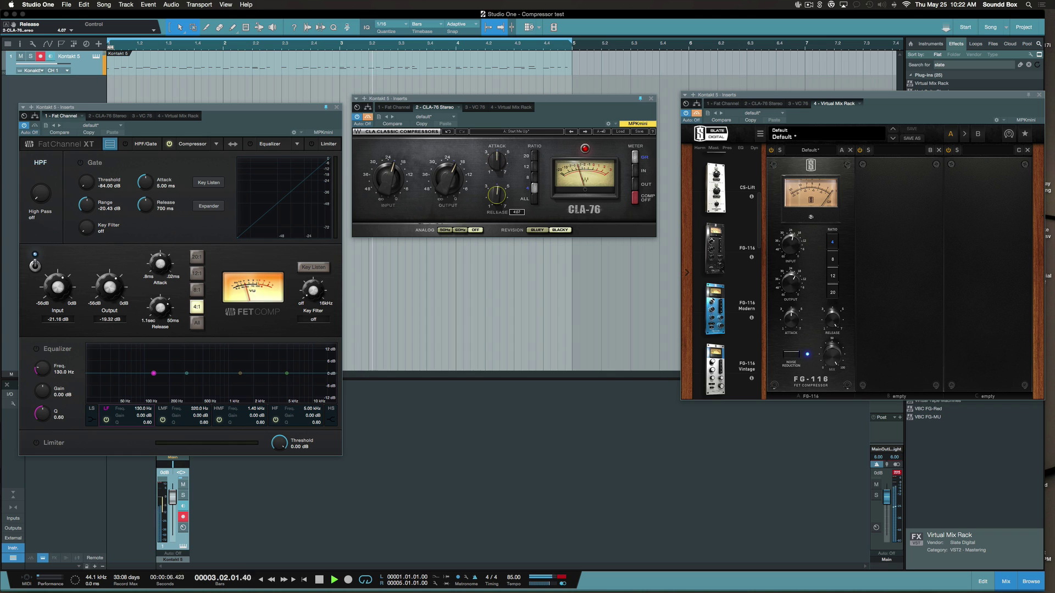
pyautogui.moveTo(498, 202); pyautogui.dragTo(499, 189)
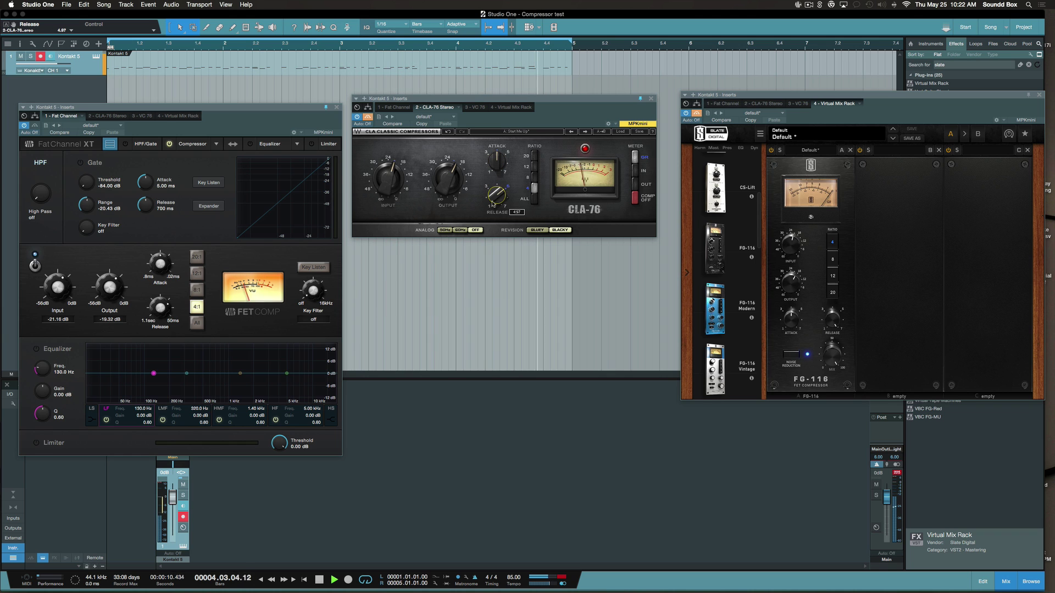
pyautogui.click(160, 308)
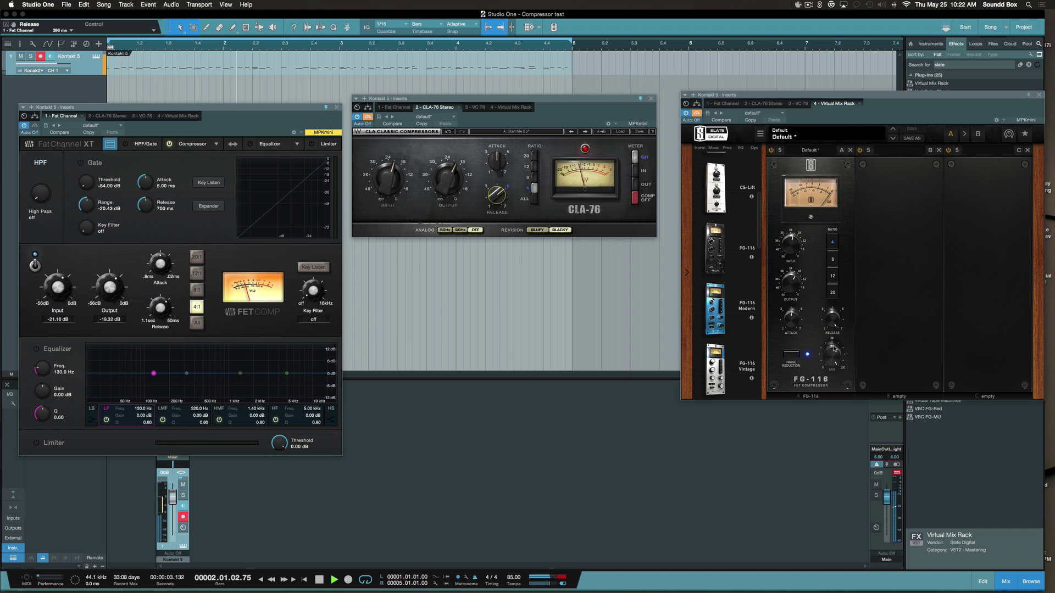
pyautogui.click(832, 374)
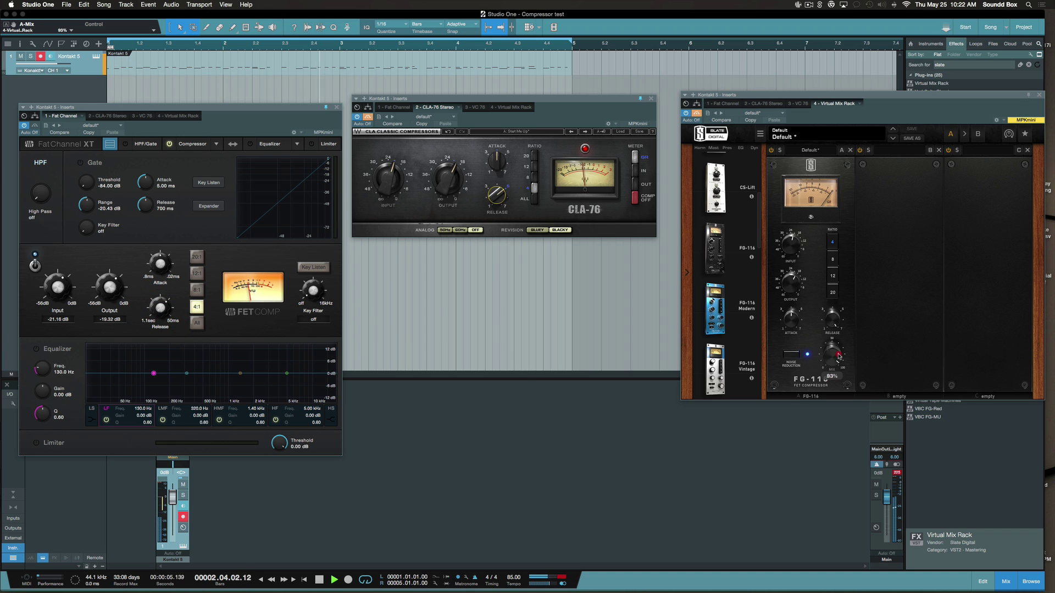
pyautogui.moveTo(833, 320)
pyautogui.mouseDown()
pyautogui.moveTo(833, 357)
pyautogui.moveTo(833, 322)
pyautogui.mouseUp()
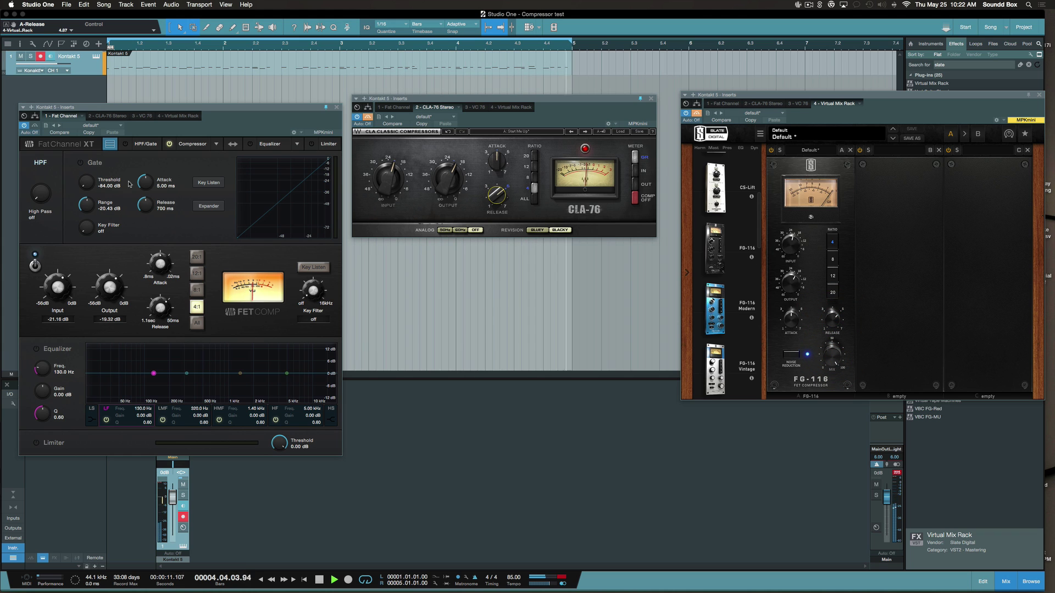
# Bypass Fat Channel and take the CLA-76 off bypass.
pyautogui.click(25, 126)
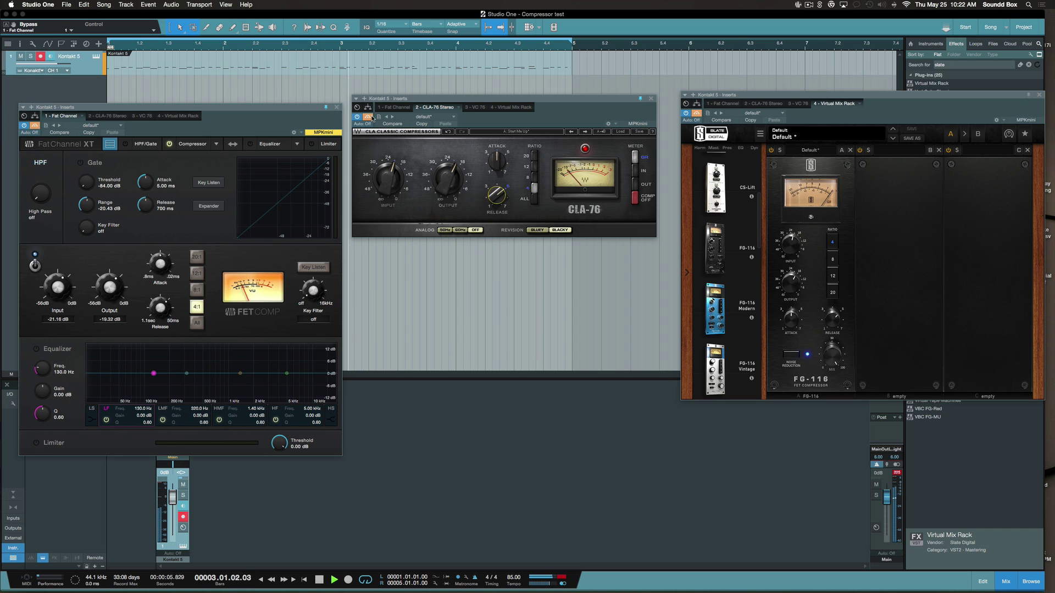
pyautogui.click(374, 118)
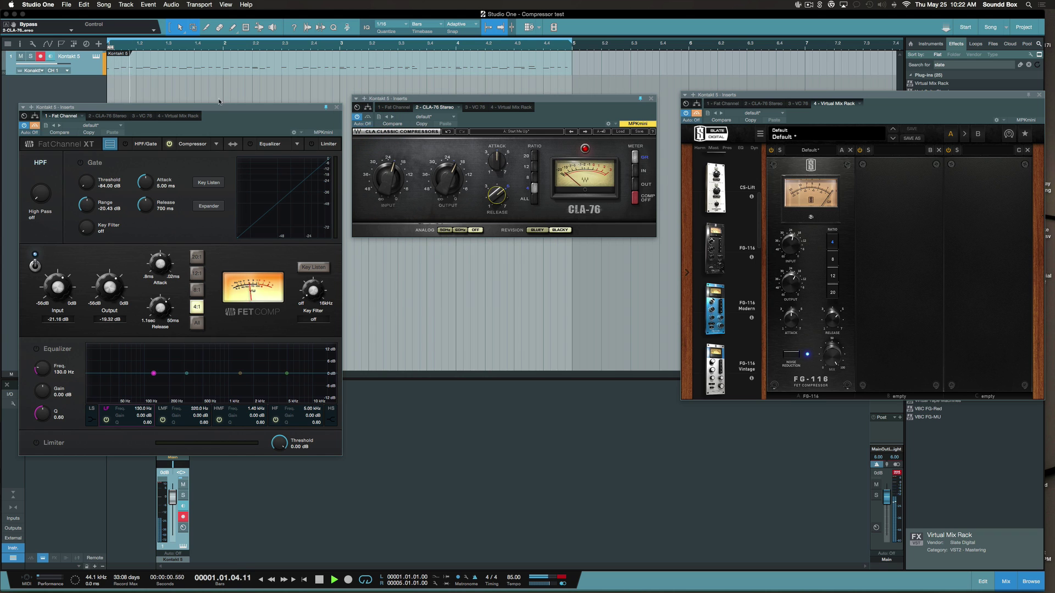
# Reopen VC 76 and Virtual Mix Rack from the Kontakt 5 inserts and arrange all four compressor windows so they stay visible together.
pyautogui.moveTo(219, 108); pyautogui.dragTo(218, 44)
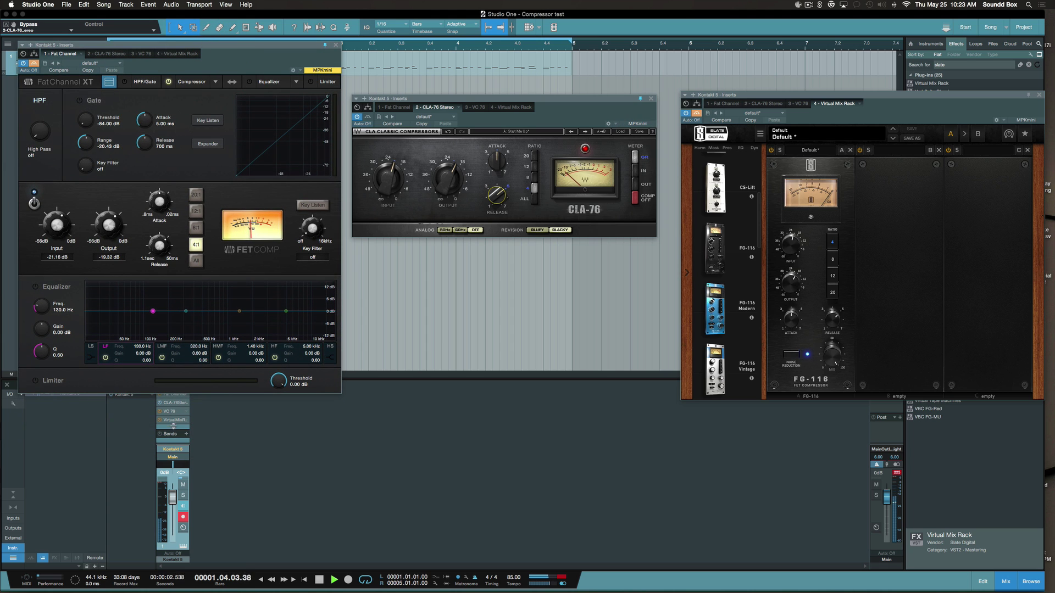
pyautogui.click(174, 413)
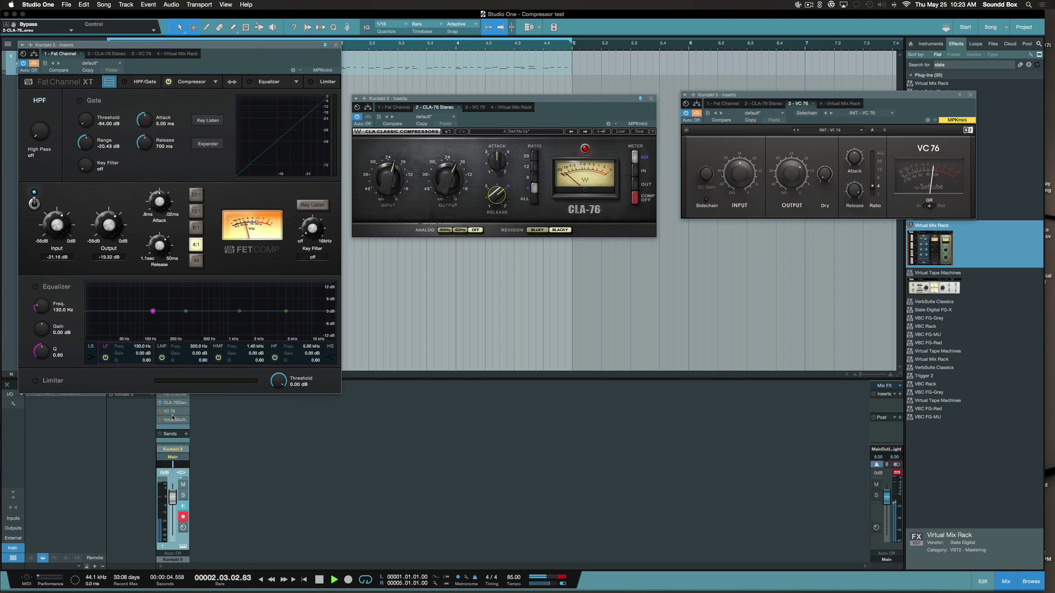
pyautogui.moveTo(957, 97); pyautogui.dragTo(619, 271)
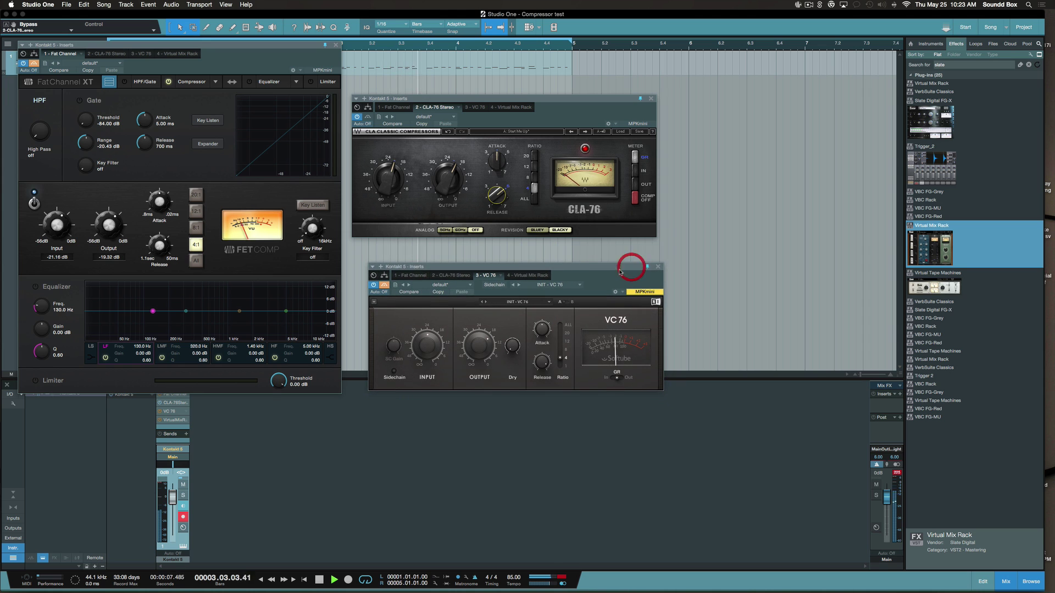
pyautogui.click(172, 421)
pyautogui.click(1029, 95)
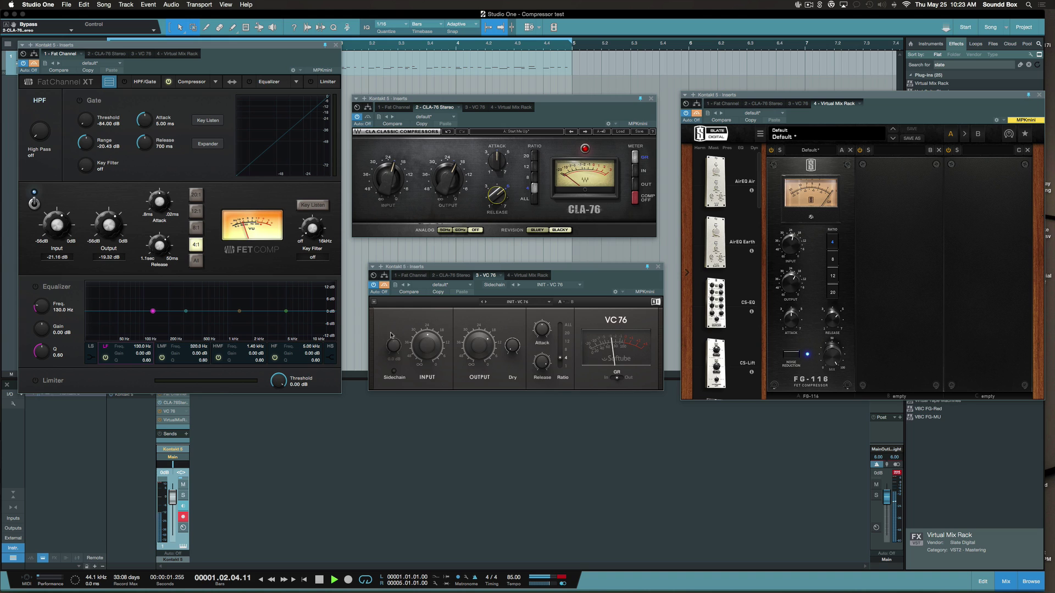
# Set the VC 76's input to about 17.6 and adjust its output and release against the other compressors.
pyautogui.moveTo(419, 344); pyautogui.dragTo(421, 352)
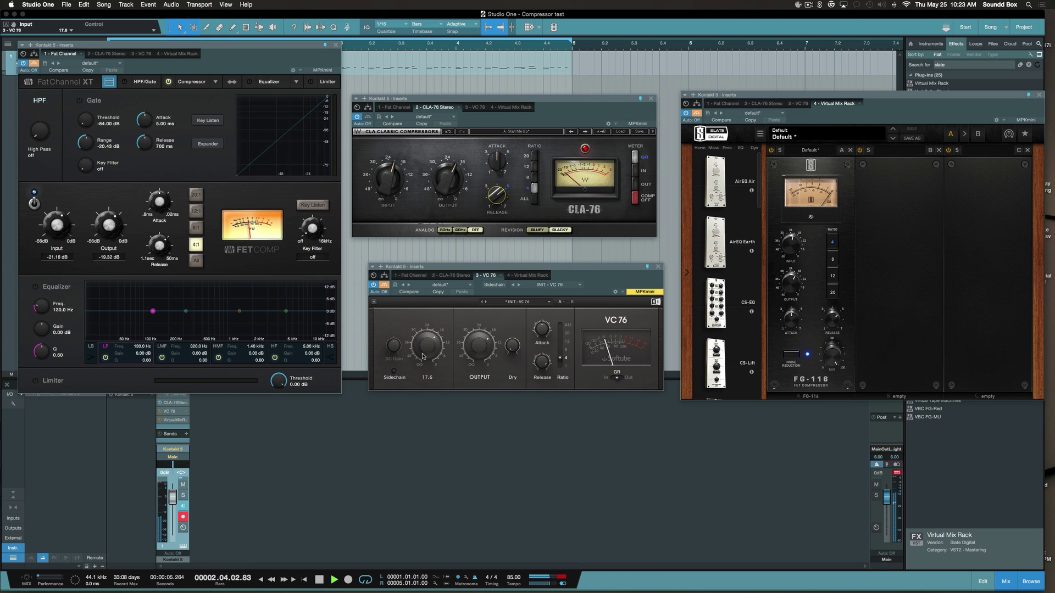
pyautogui.moveTo(422, 352); pyautogui.dragTo(480, 336)
pyautogui.moveTo(542, 362); pyautogui.dragTo(541, 359)
# Bypass the CLA-76, audition the VC 76 and Virtual Mix Rack by switching their bypass, and leave both bypassed.
pyautogui.click(366, 115)
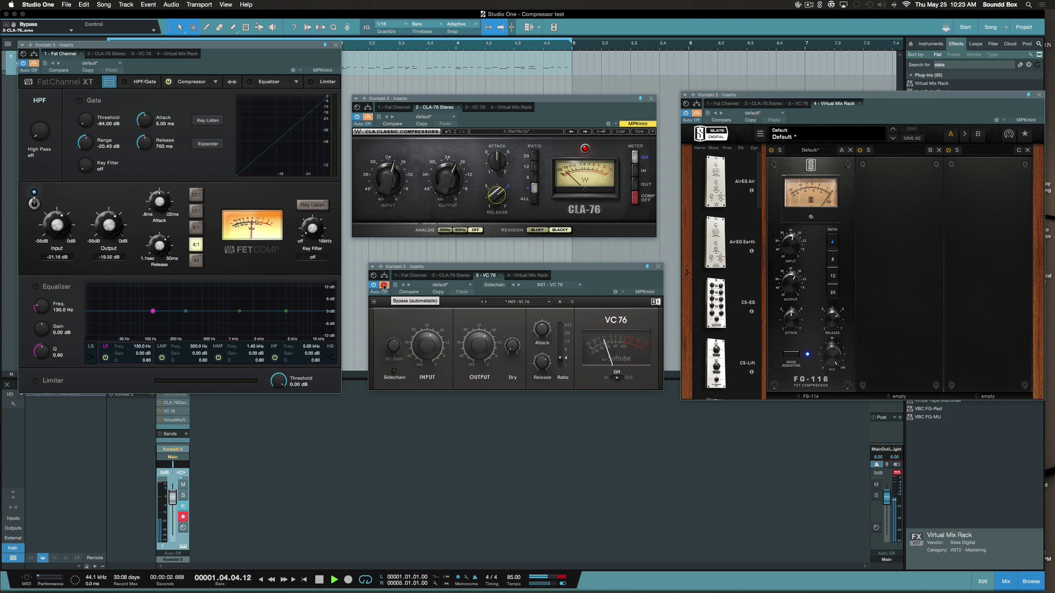
pyautogui.click(384, 285)
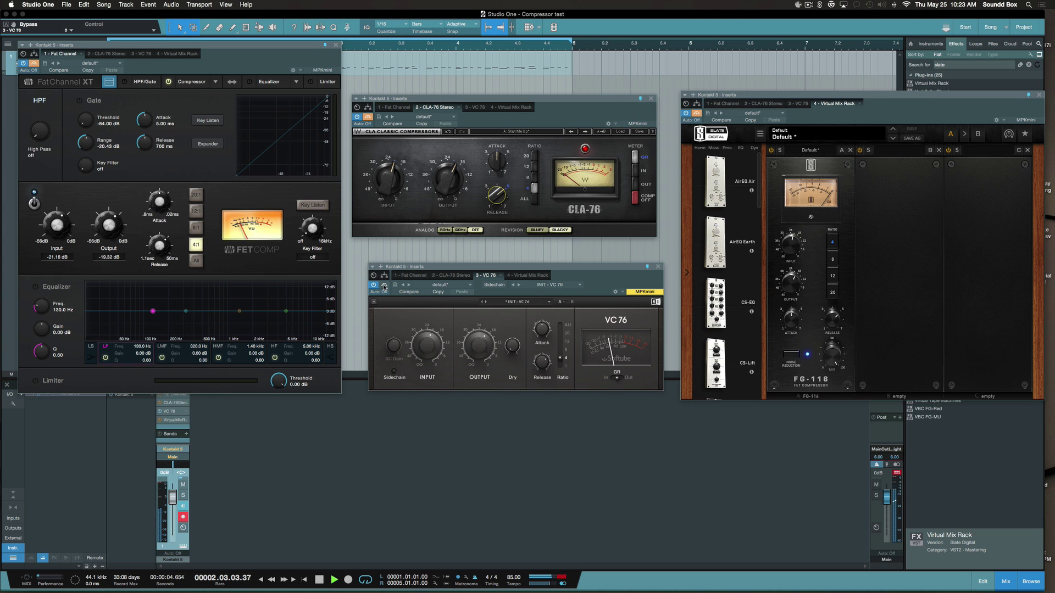
pyautogui.click(384, 286)
pyautogui.click(384, 286)
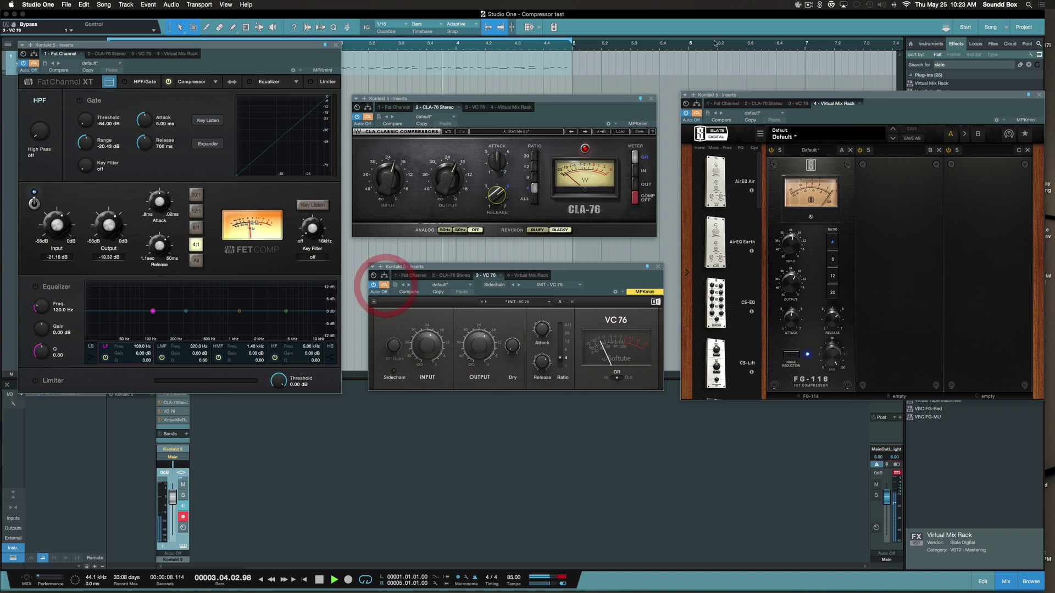
pyautogui.click(696, 113)
pyautogui.click(696, 113)
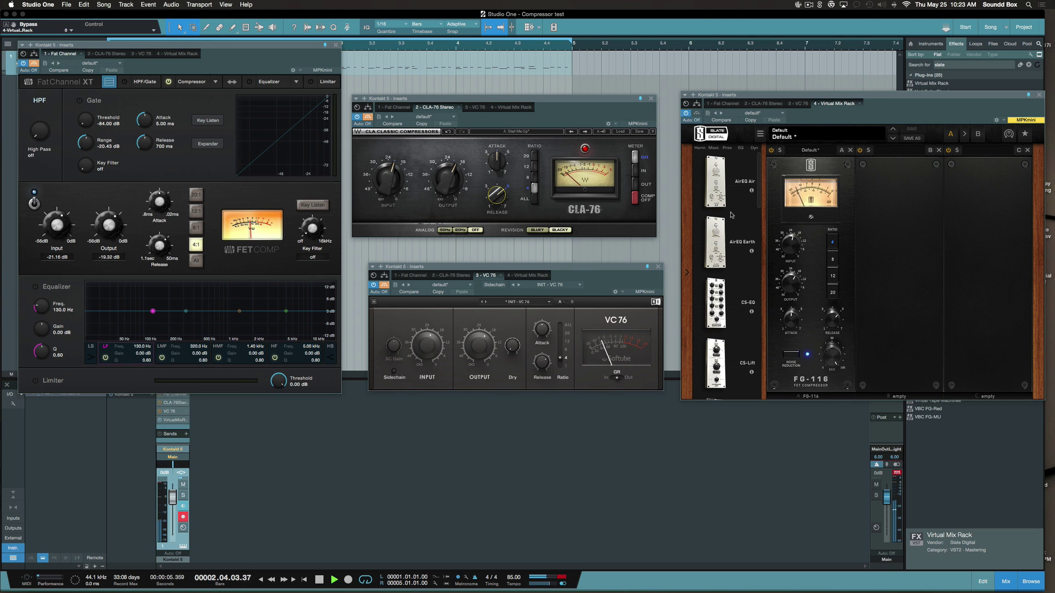
pyautogui.click(696, 114)
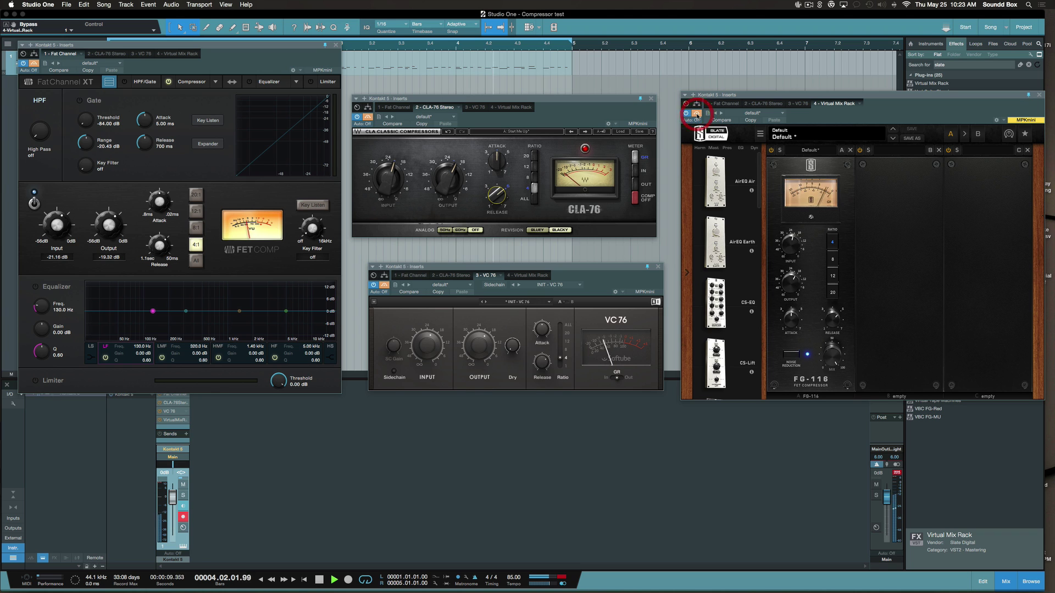
# Audition the VC 76 and the CLA-76 one after the other on the loop, bypassing each again.
pyautogui.click(385, 286)
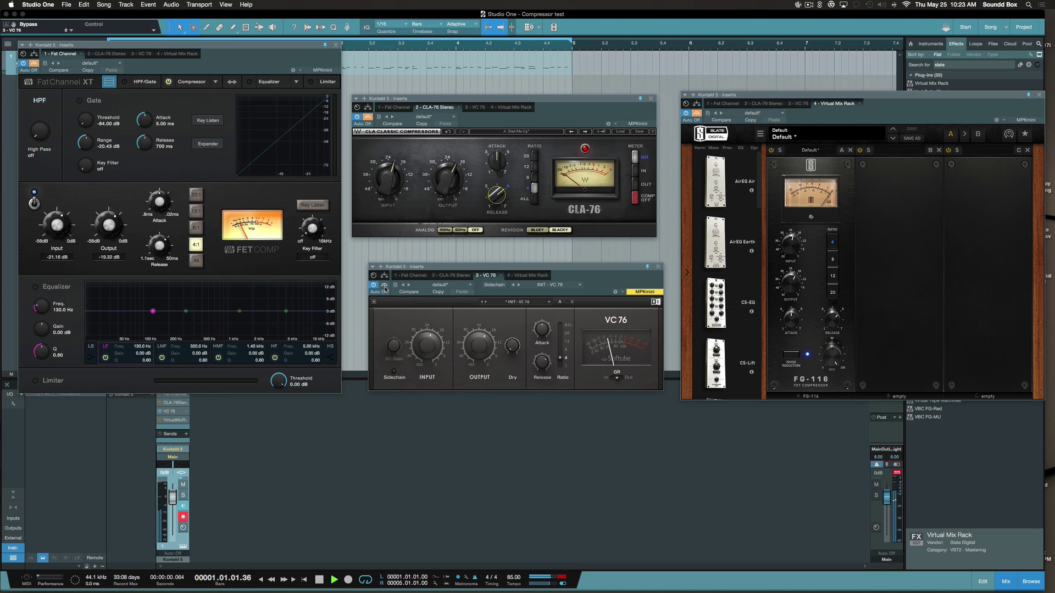
pyautogui.click(384, 286)
pyautogui.click(368, 116)
pyautogui.click(369, 119)
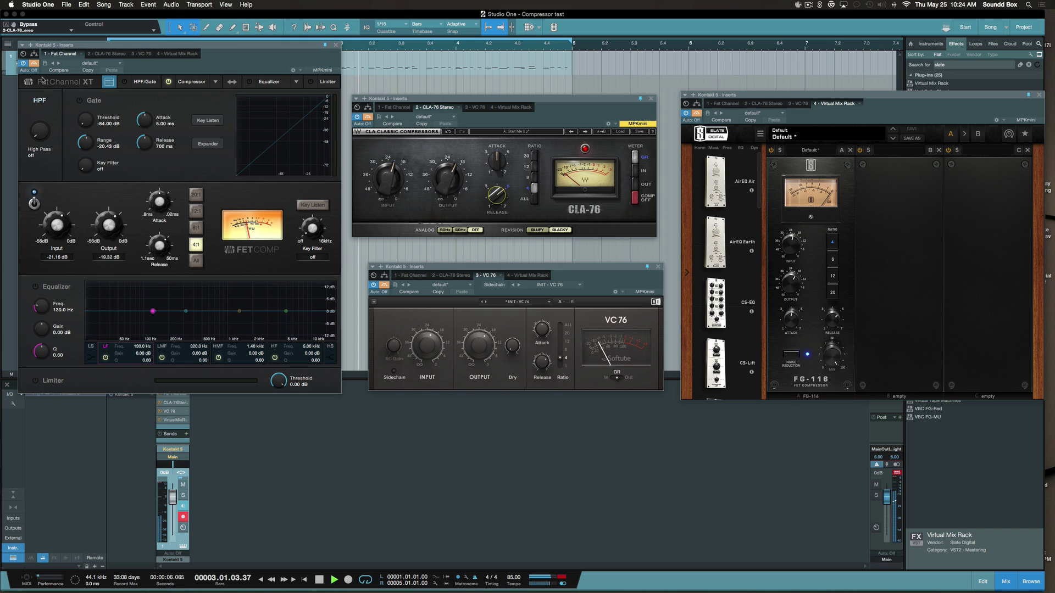
# Take Fat Channel off bypass and set its input to about -8.28 dB and its release to 50 ms.
pyautogui.click(33, 60)
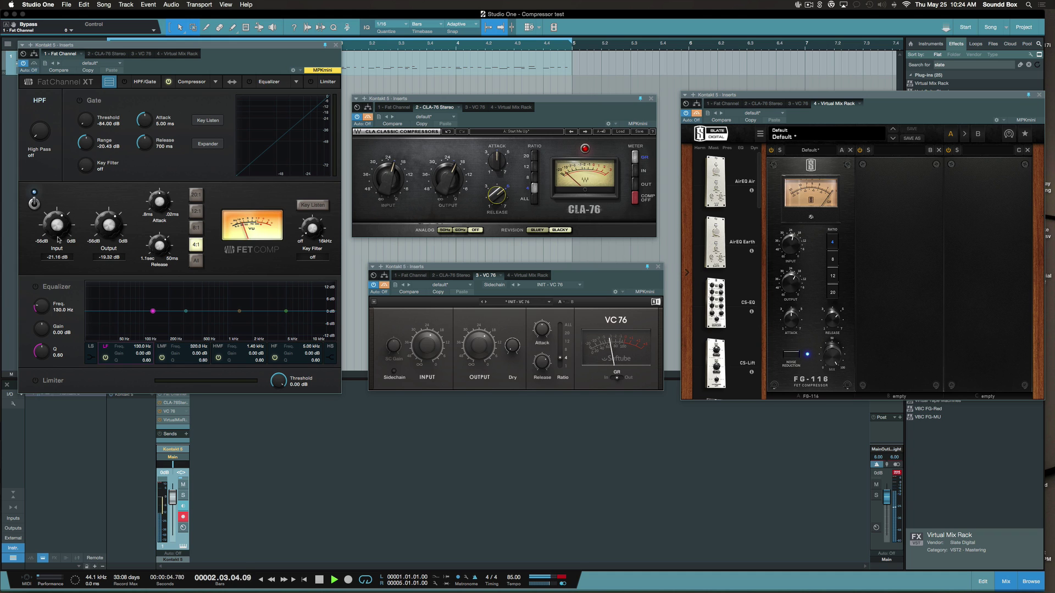
pyautogui.moveTo(58, 240); pyautogui.dragTo(59, 206)
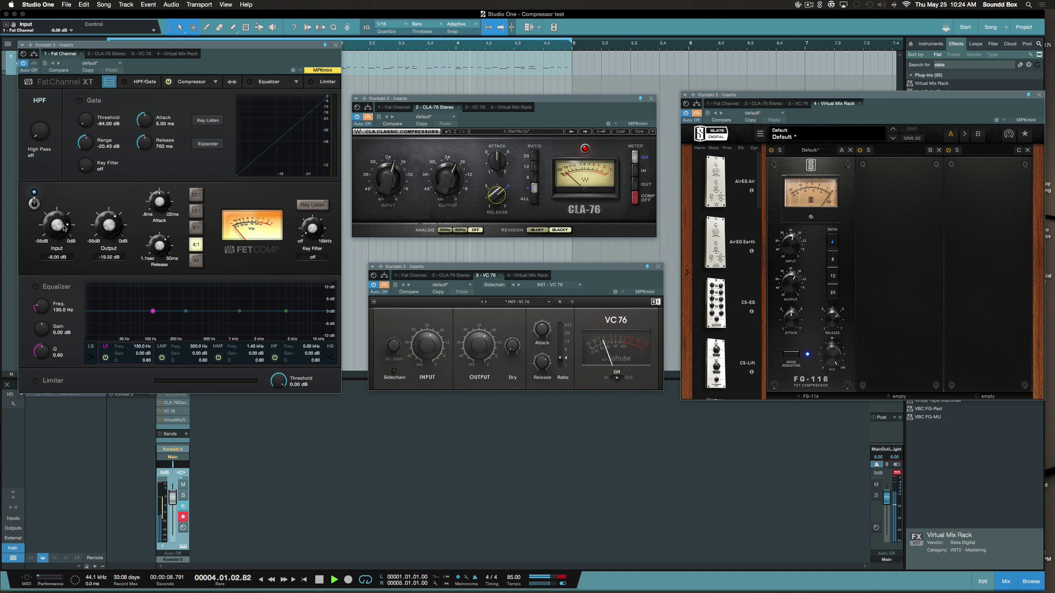
pyautogui.moveTo(63, 226); pyautogui.dragTo(67, 232)
pyautogui.moveTo(164, 250); pyautogui.dragTo(164, 258)
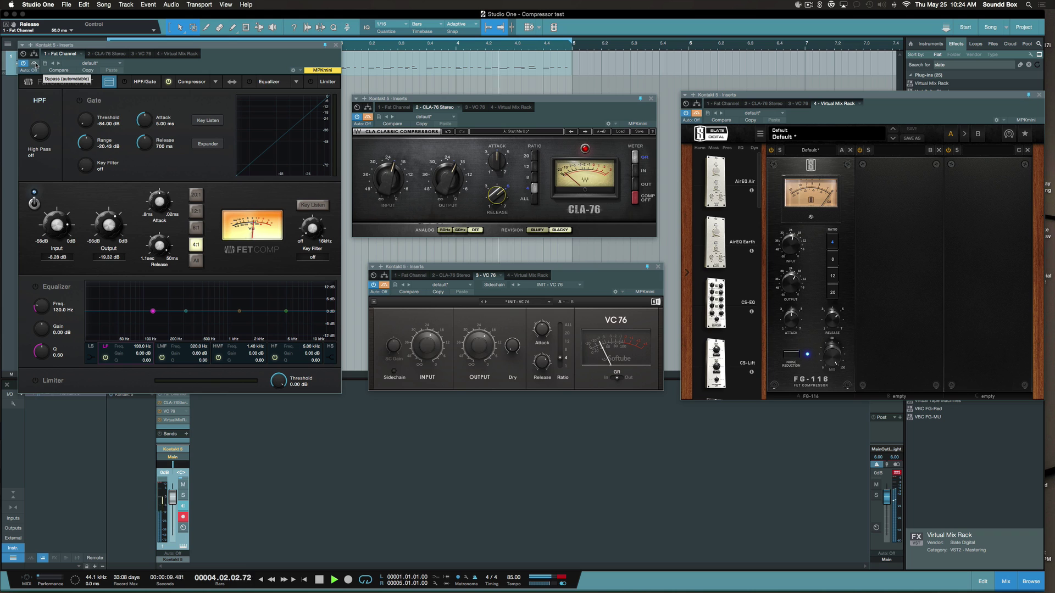
# With the CLA-76 active, set its input to about -15.3, release to 7.00 and meter to In, and bypass it again.
pyautogui.click(367, 117)
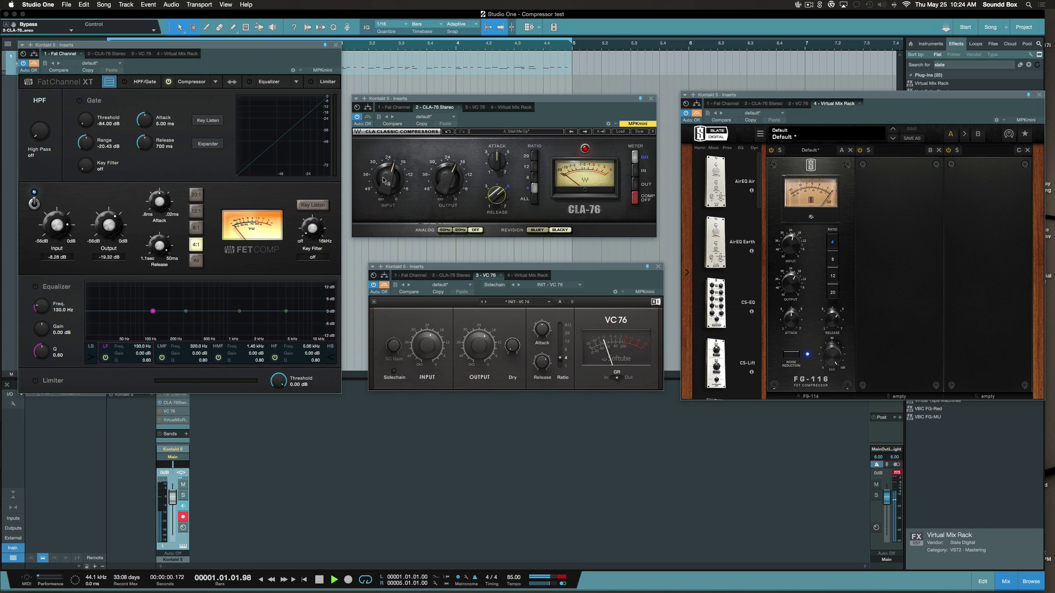
pyautogui.moveTo(394, 183); pyautogui.dragTo(394, 174)
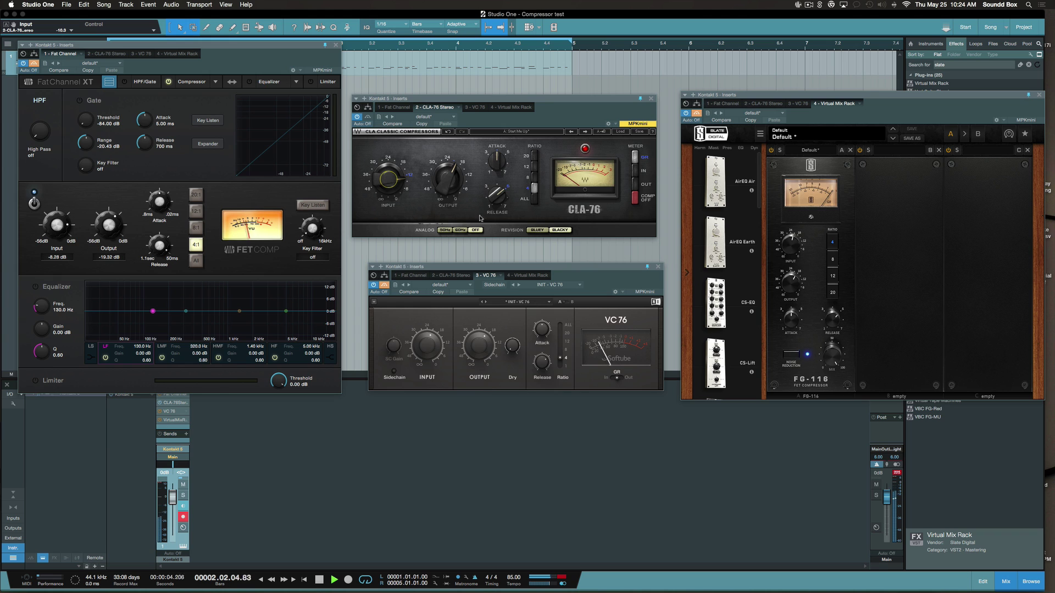
pyautogui.moveTo(499, 206); pyautogui.dragTo(499, 198)
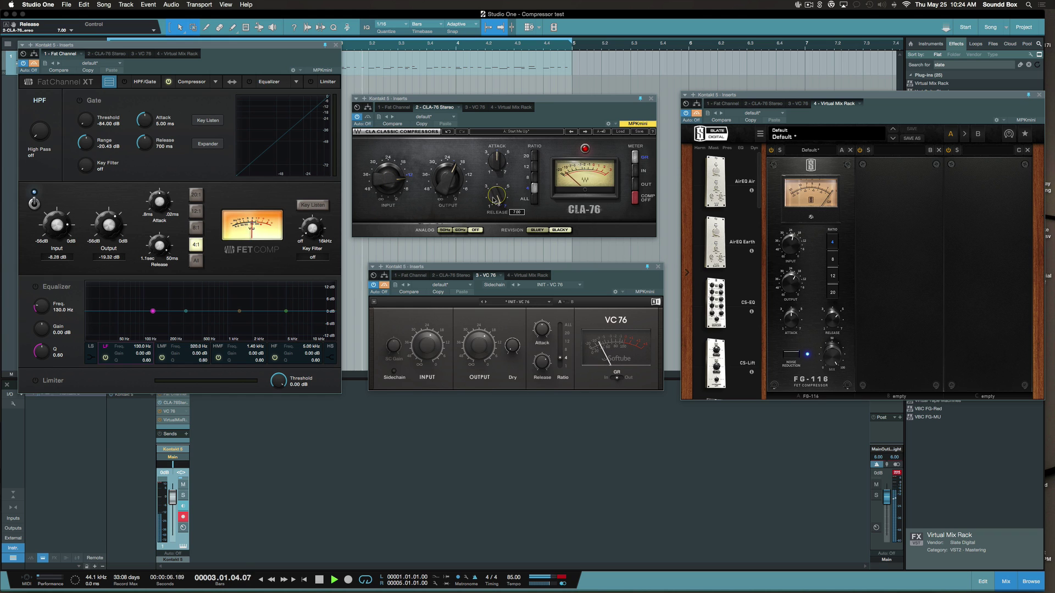
pyautogui.click(635, 171)
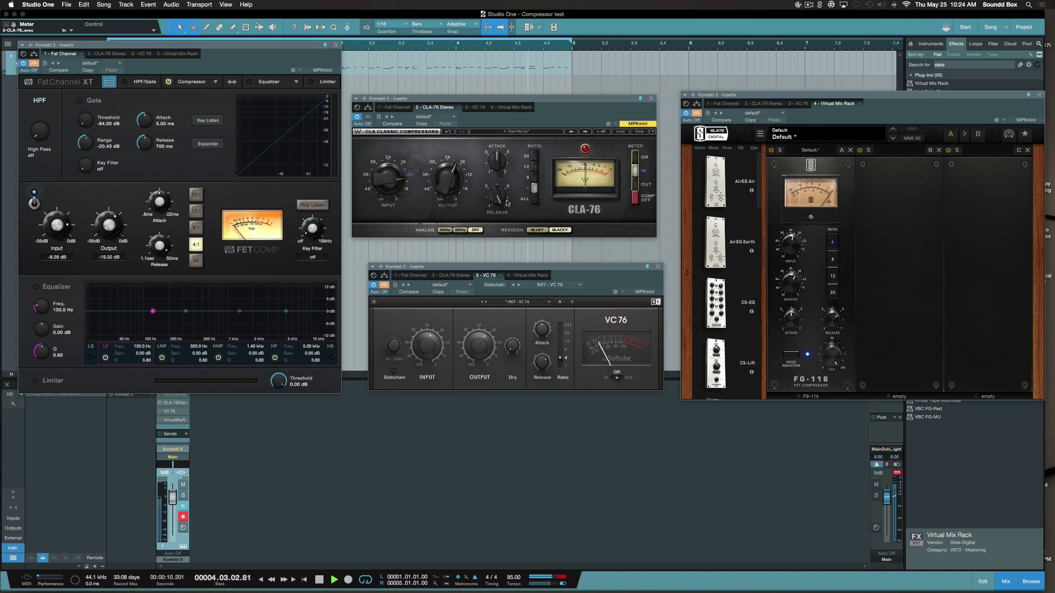
pyautogui.click(367, 117)
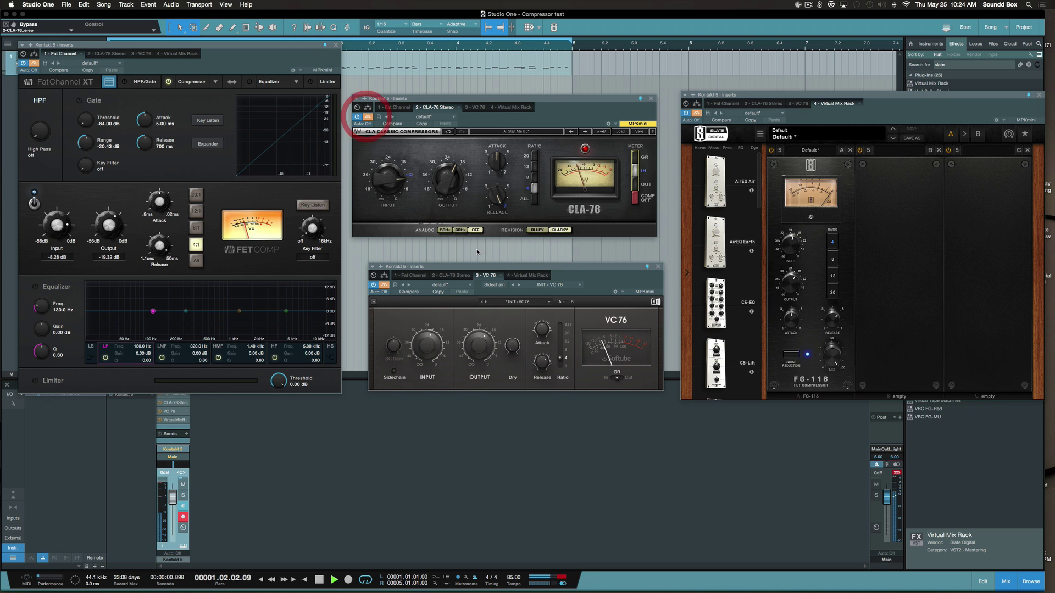
# With the VC 76 active, set its input to about 10.7 and bypass it again.
pyautogui.click(384, 286)
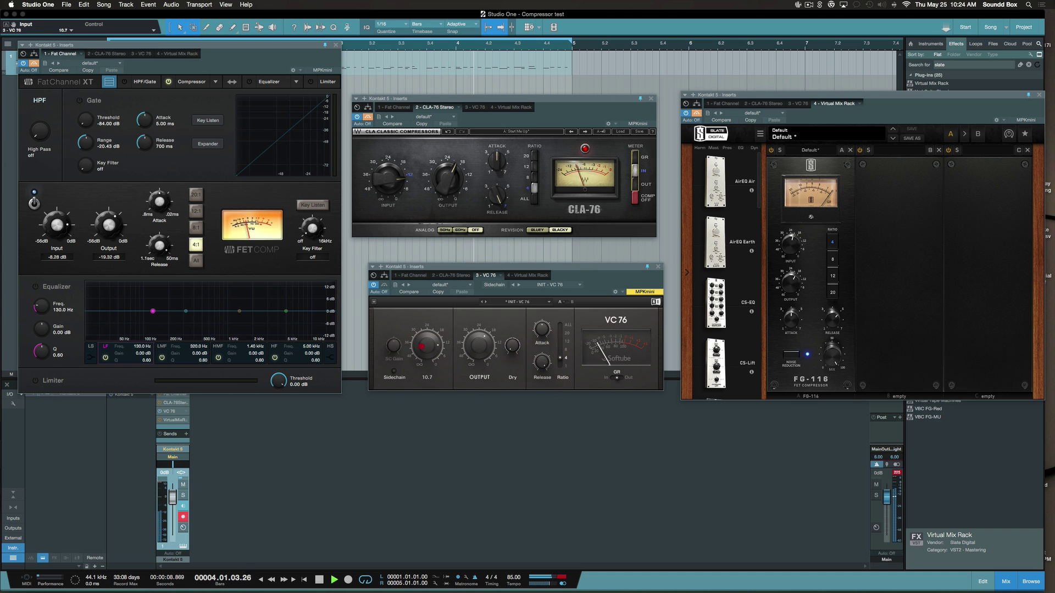
pyautogui.click(384, 286)
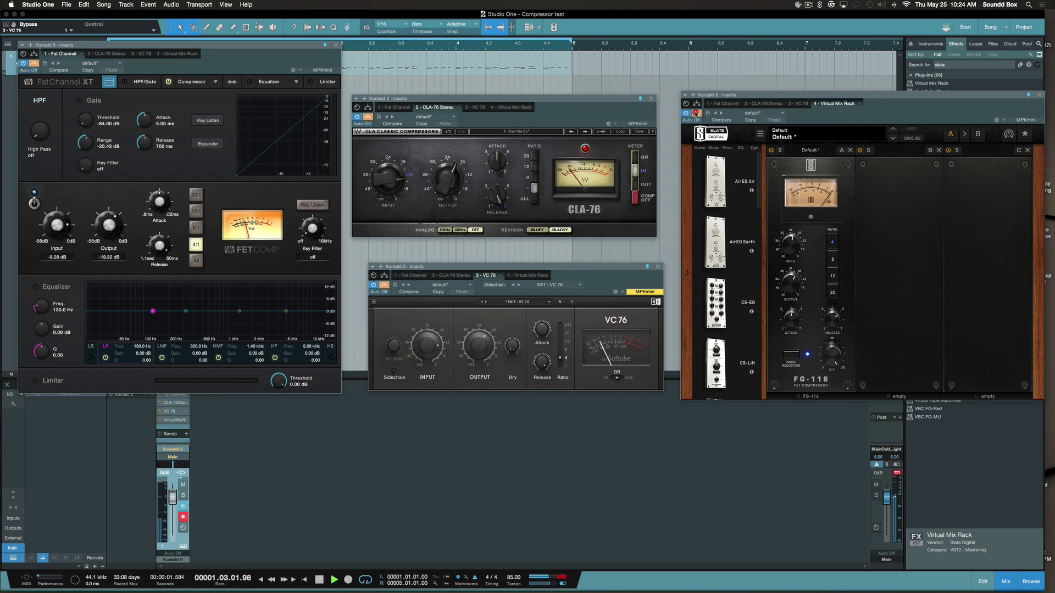
# With Virtual Mix Rack active, set the FG-116's release to 7.00 and input to about -9.7 dB, and bypass the rack again.
pyautogui.click(697, 114)
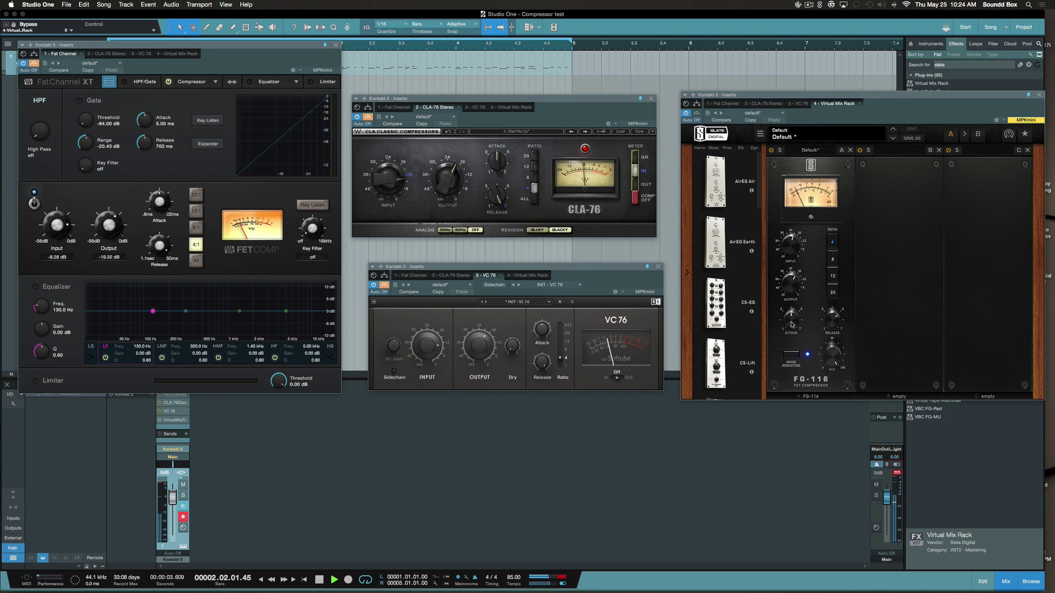
pyautogui.moveTo(830, 323); pyautogui.dragTo(824, 279)
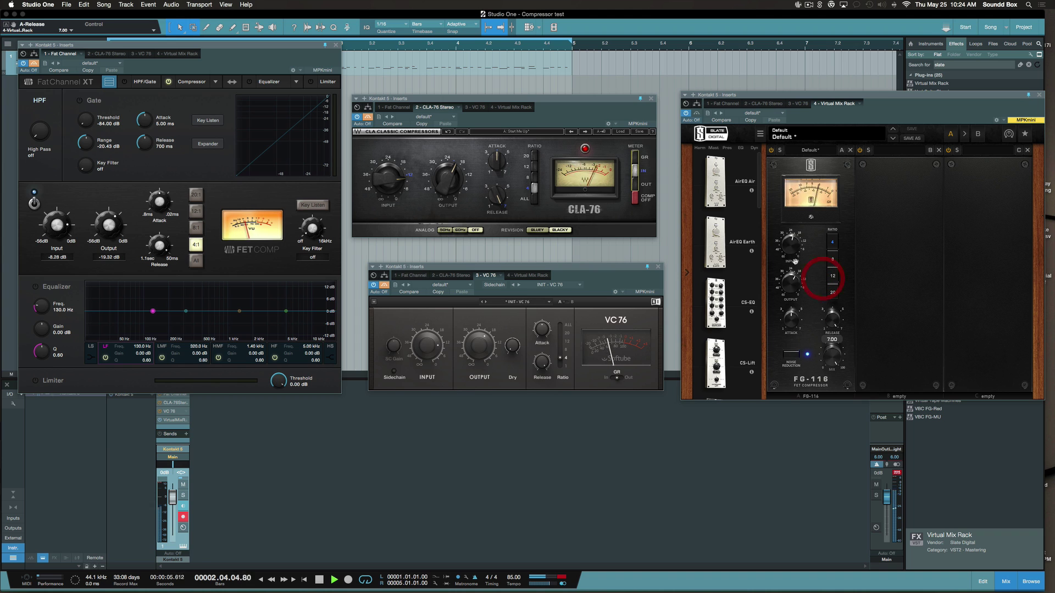
pyautogui.moveTo(788, 249); pyautogui.dragTo(783, 225)
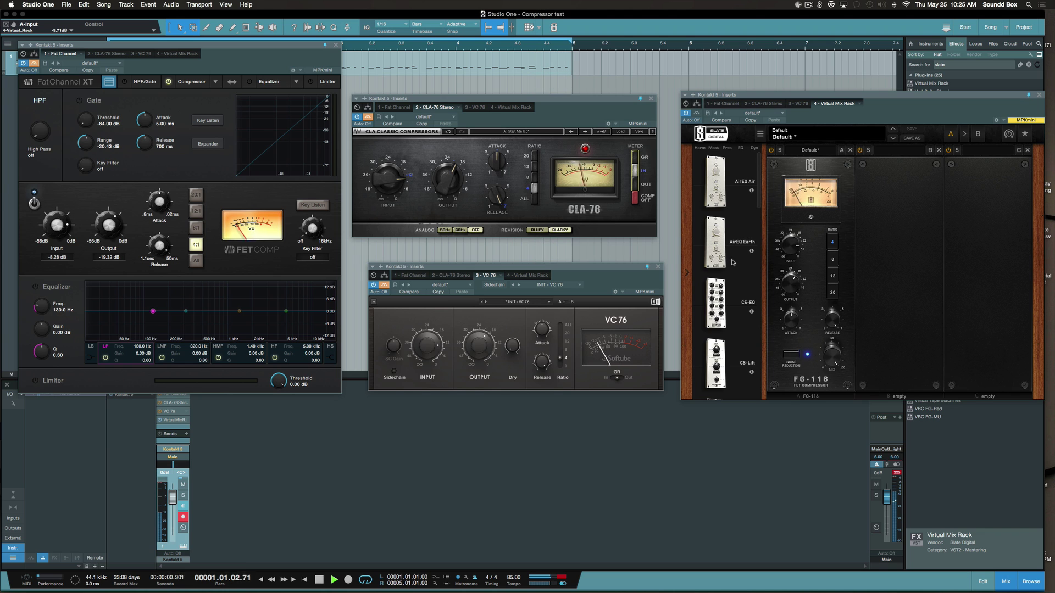
pyautogui.click(697, 113)
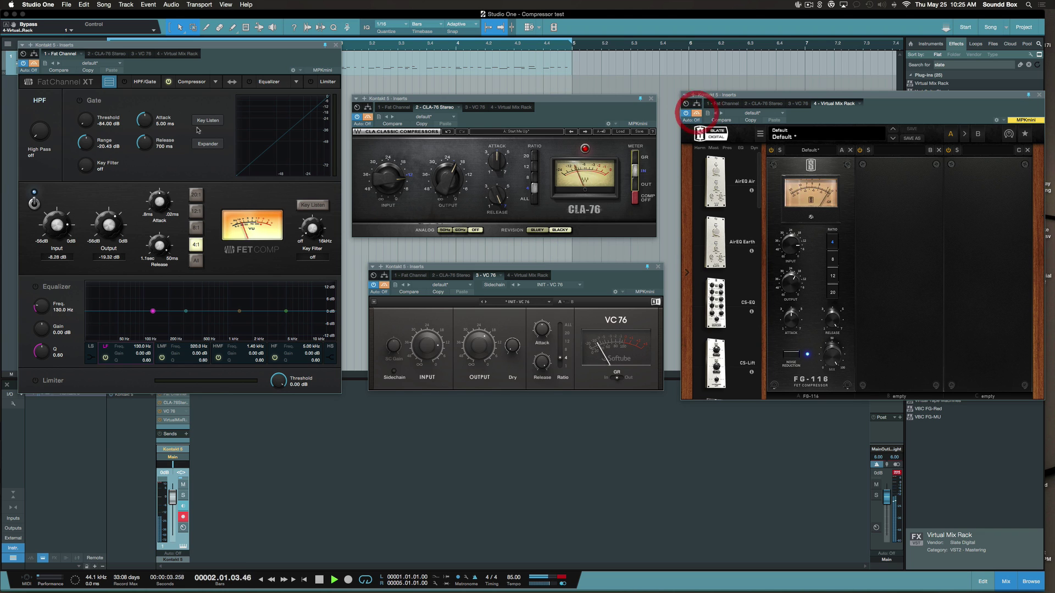
# Audition Fat Channel, the CLA-76, Virtual Mix Rack and the VC 76 one at a time, bypassing each again.
pyautogui.click(35, 64)
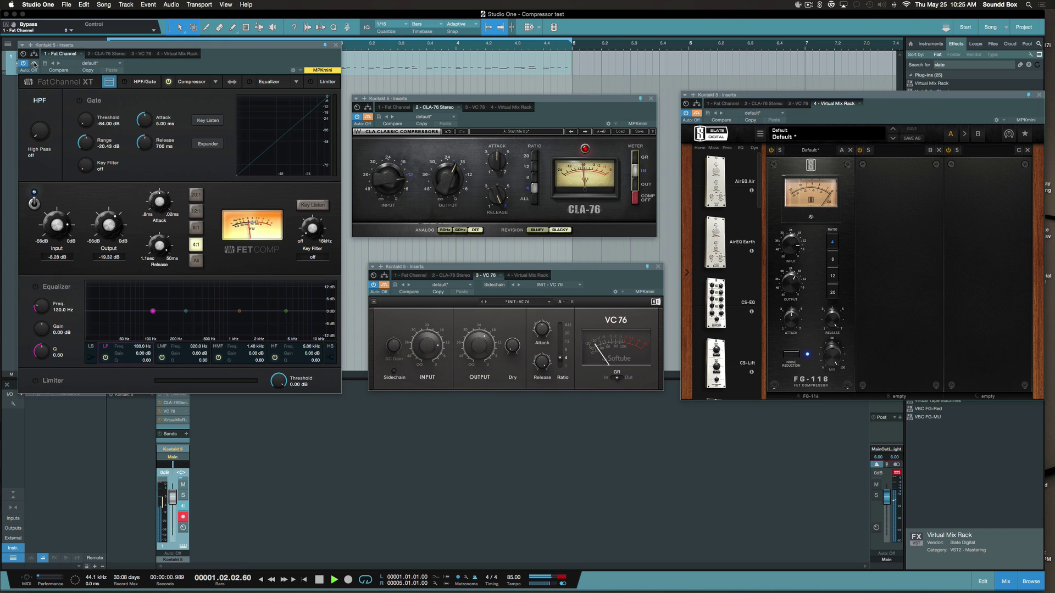
pyautogui.click(34, 64)
pyautogui.click(367, 118)
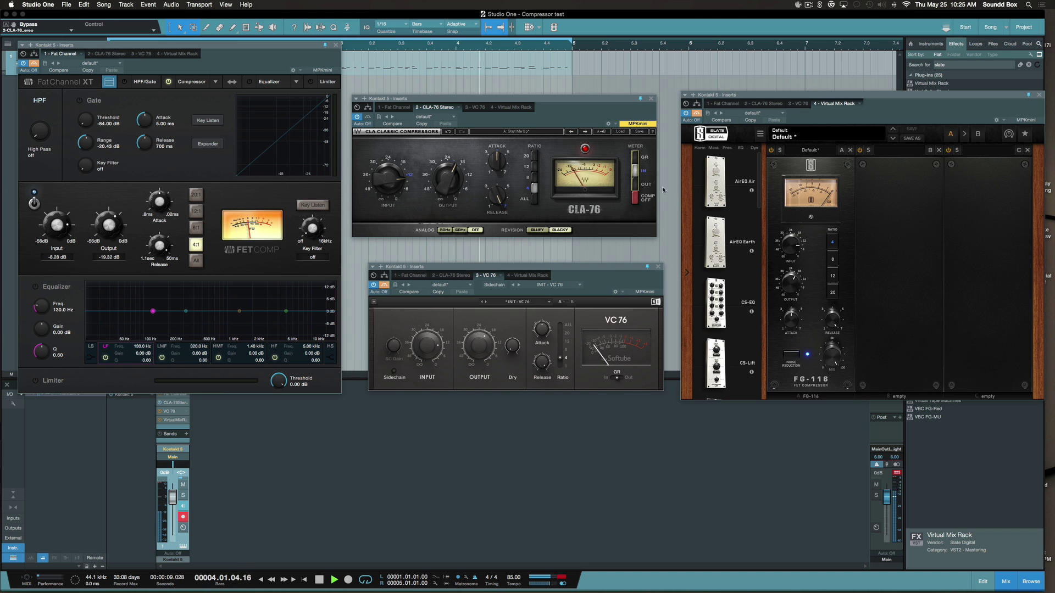
pyautogui.click(368, 117)
pyautogui.click(697, 113)
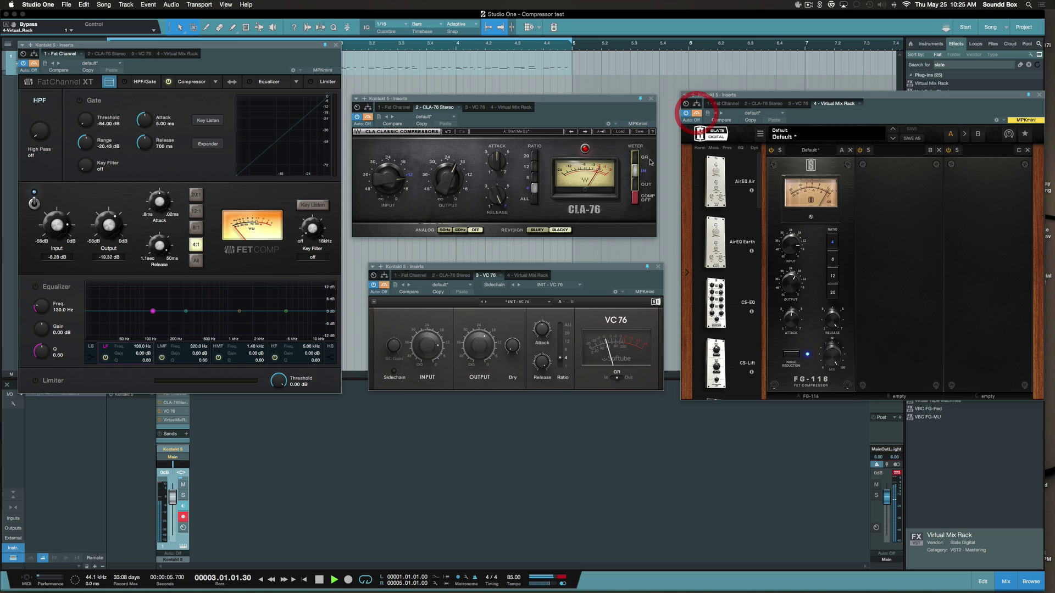
pyautogui.click(384, 284)
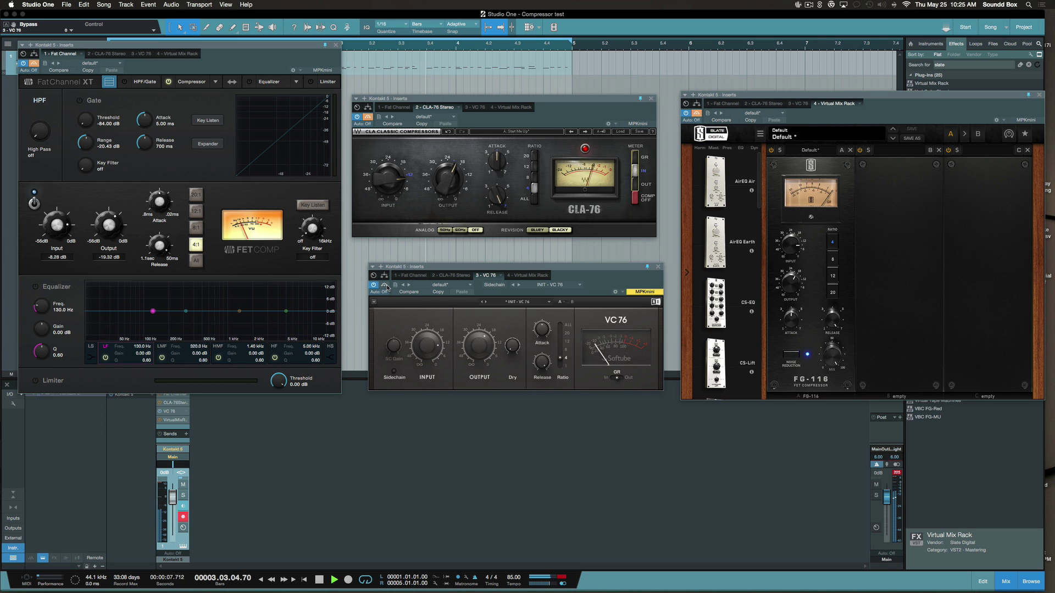
pyautogui.click(384, 286)
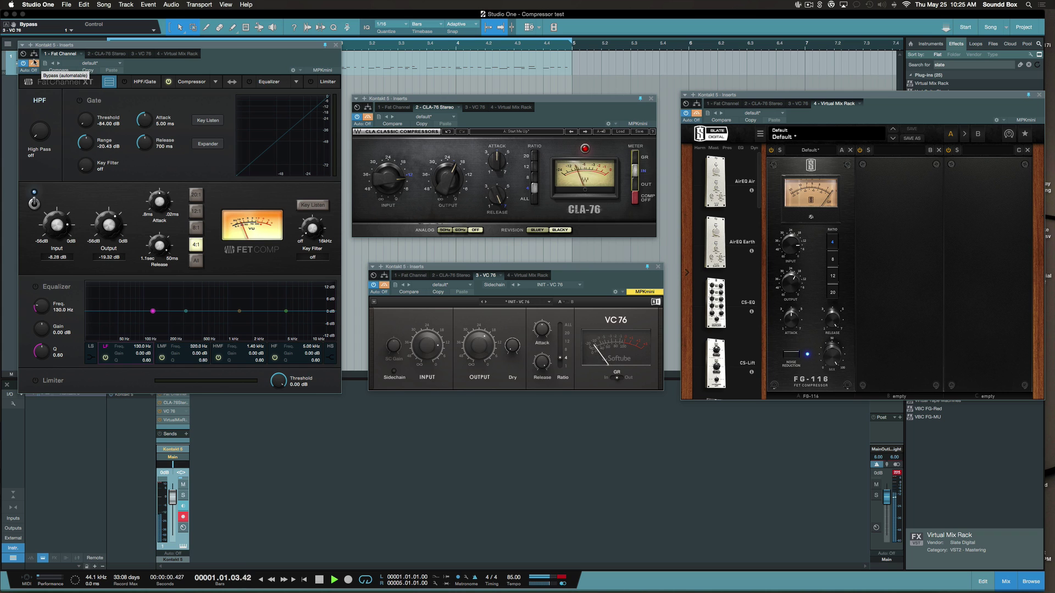
# With Fat Channel active, engage the All ratio and set the input to 0.00 dB, and bypass it again.
pyautogui.click(34, 63)
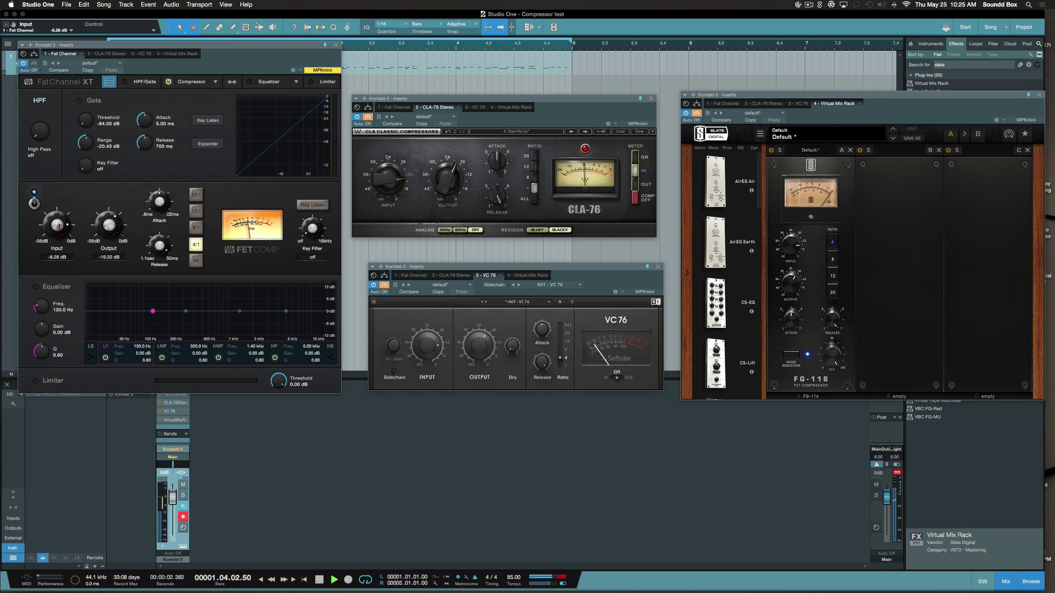
pyautogui.click(196, 263)
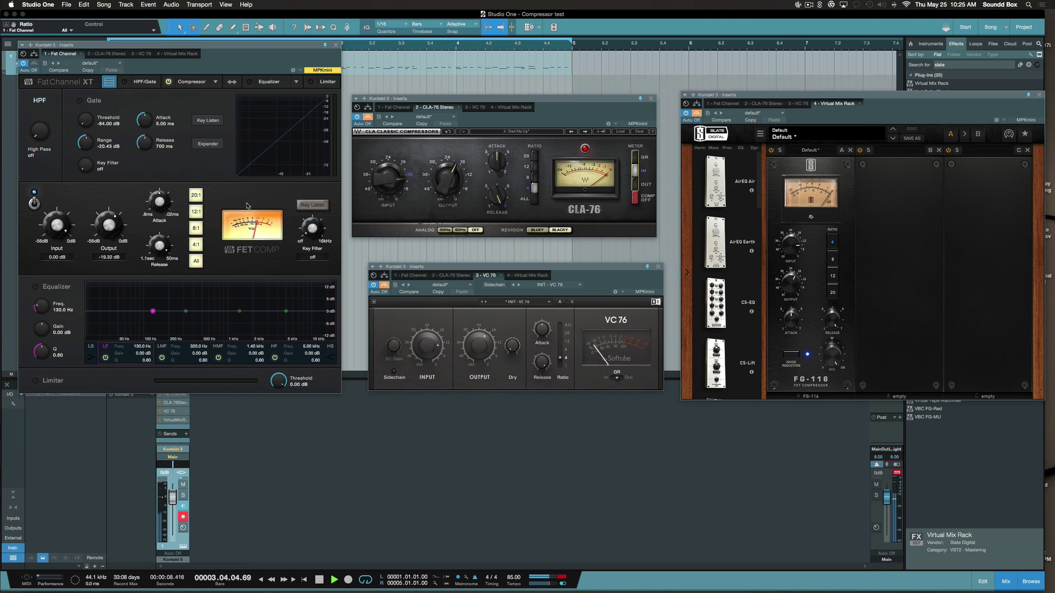
pyautogui.click(34, 64)
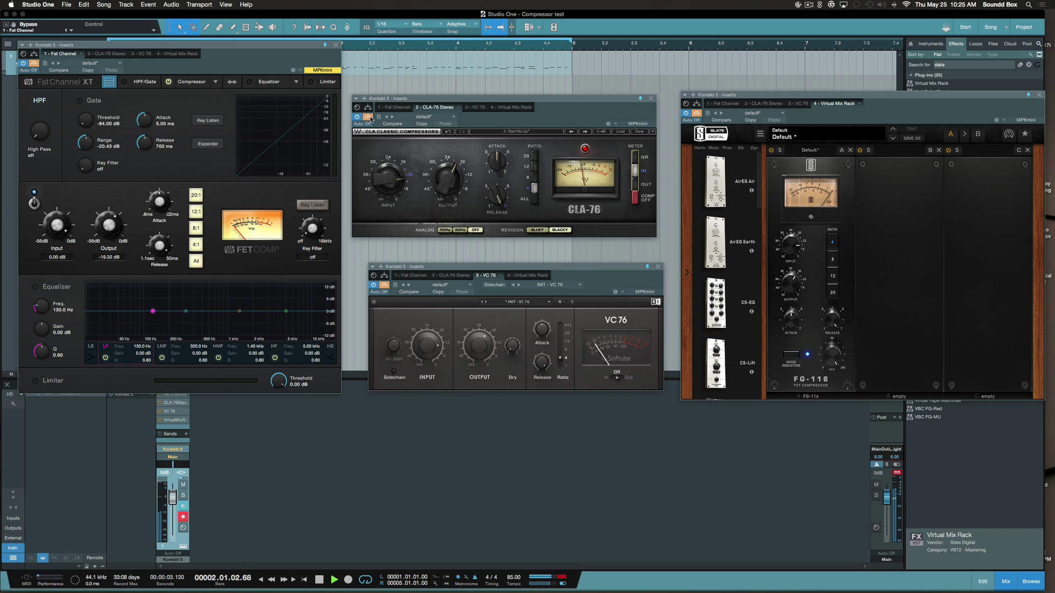
# With the CLA-76 active, raise its input and set its ratio to All, and bypass it again.
pyautogui.click(368, 117)
pyautogui.moveTo(384, 188); pyautogui.dragTo(391, 171)
pyautogui.click(535, 203)
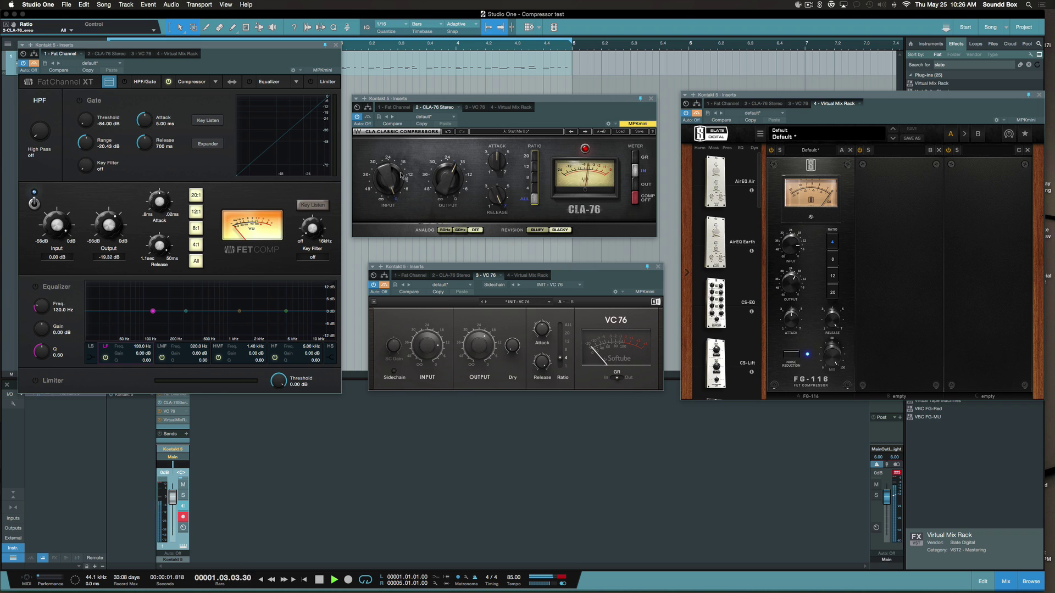
pyautogui.click(368, 117)
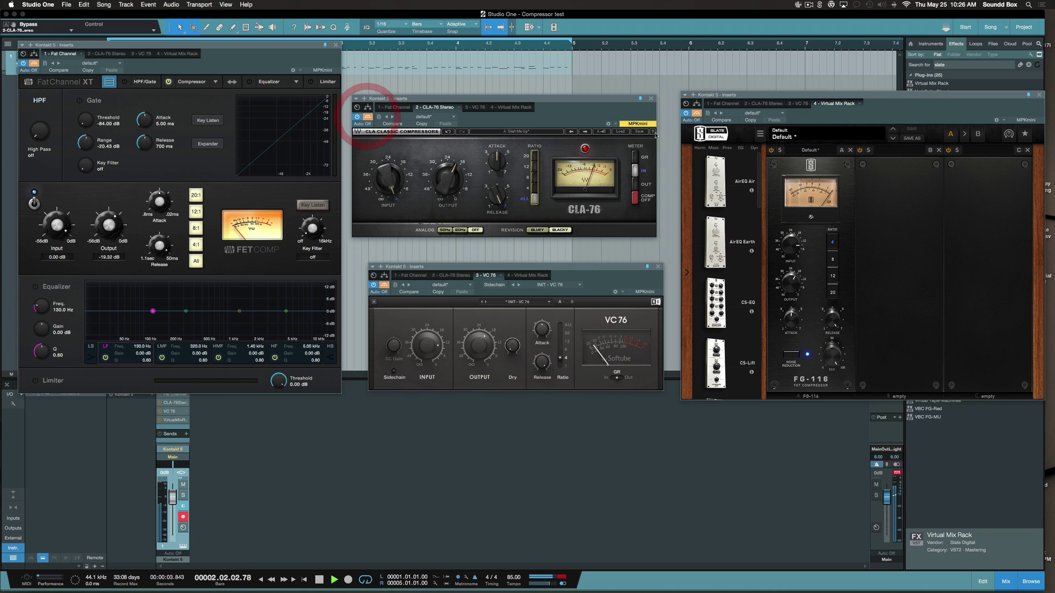
# With the VC 76 active, set its input to 0.0, ratio to ALL and output to about 19.3, and bypass it again.
pyautogui.click(384, 285)
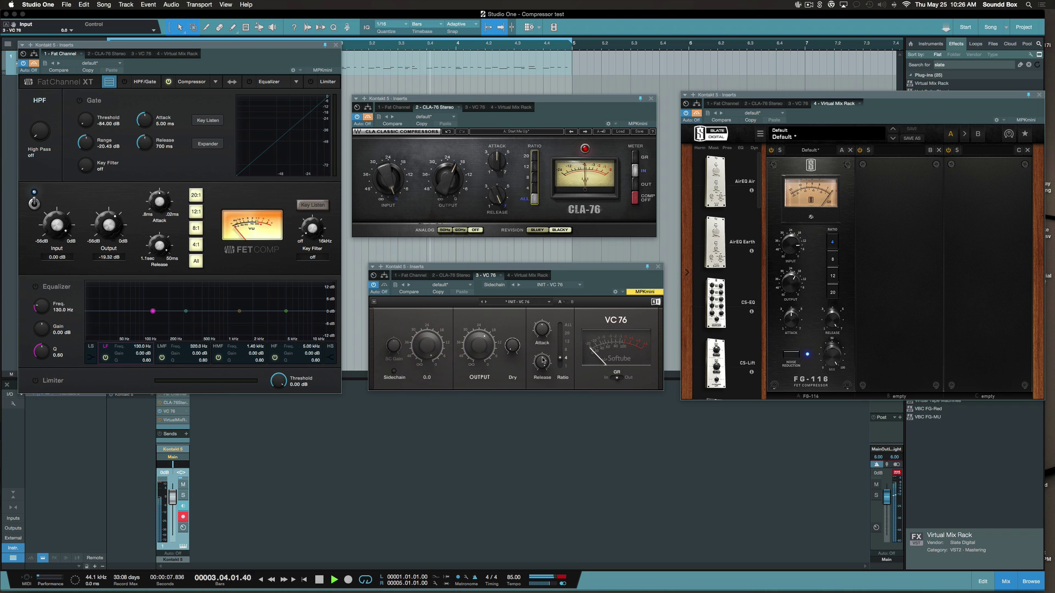
pyautogui.click(559, 326)
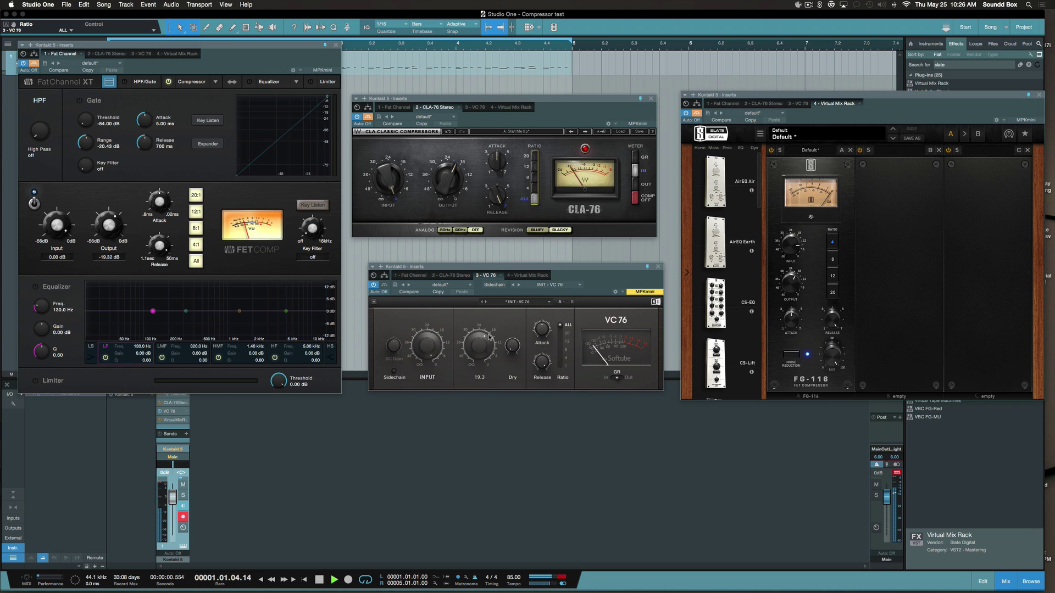
pyautogui.click(373, 285)
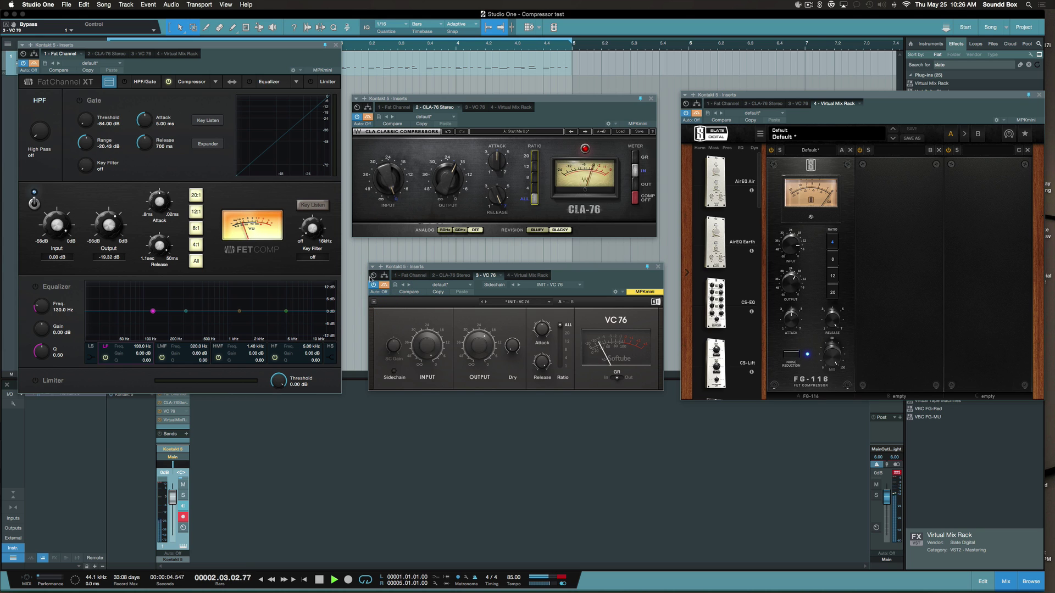
# Audition Fat Channel and the CLA-76 in turn with their All ratio engaged, bypassing each again.
pyautogui.click(35, 64)
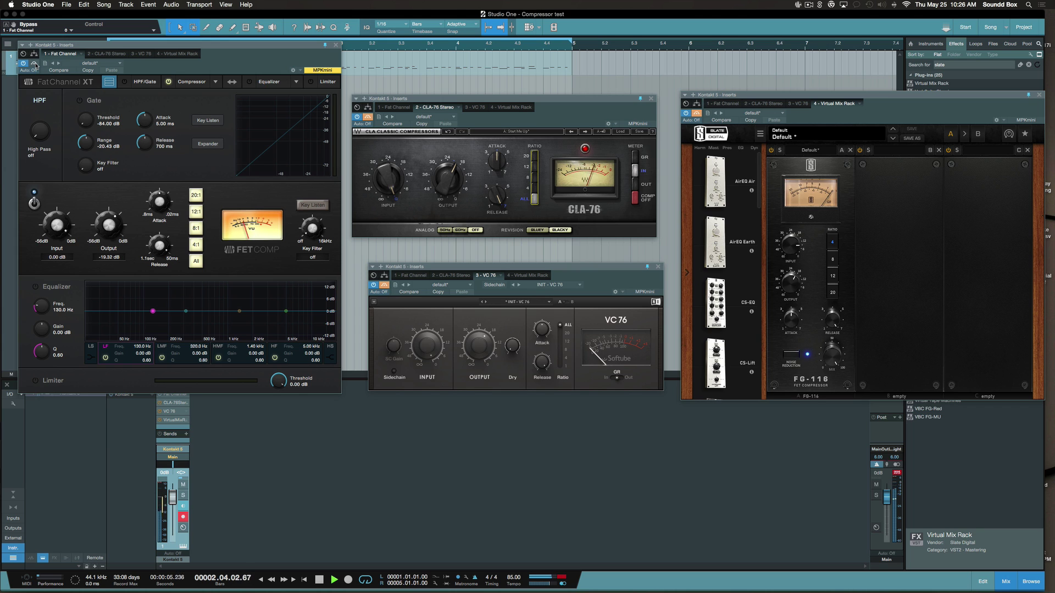
pyautogui.click(34, 63)
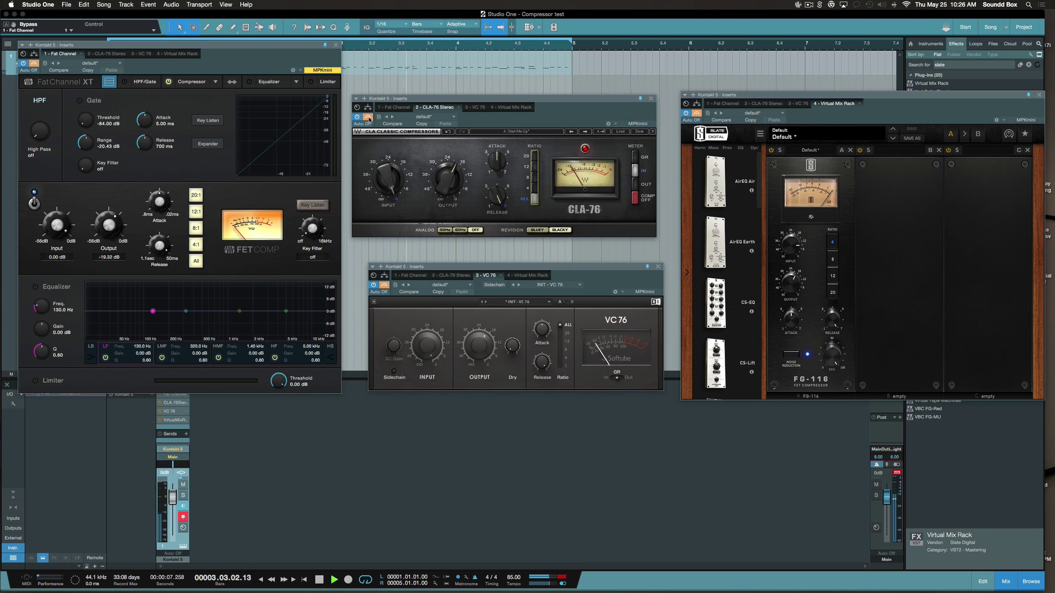
pyautogui.click(367, 117)
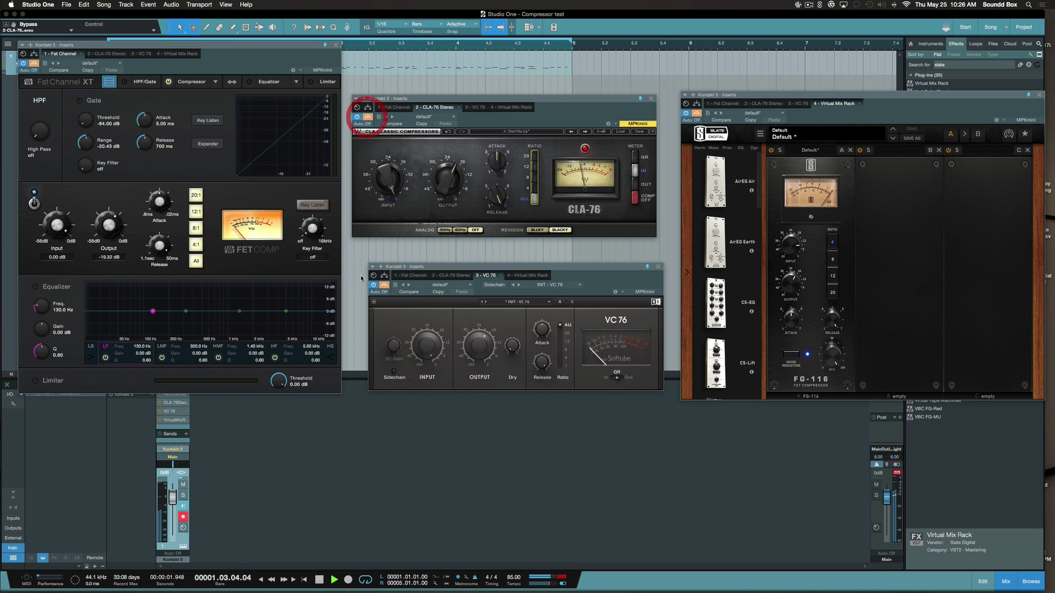
# Activate the VC 76, vary its attack and leave it at about 6.0, and bypass it again.
pyautogui.click(384, 285)
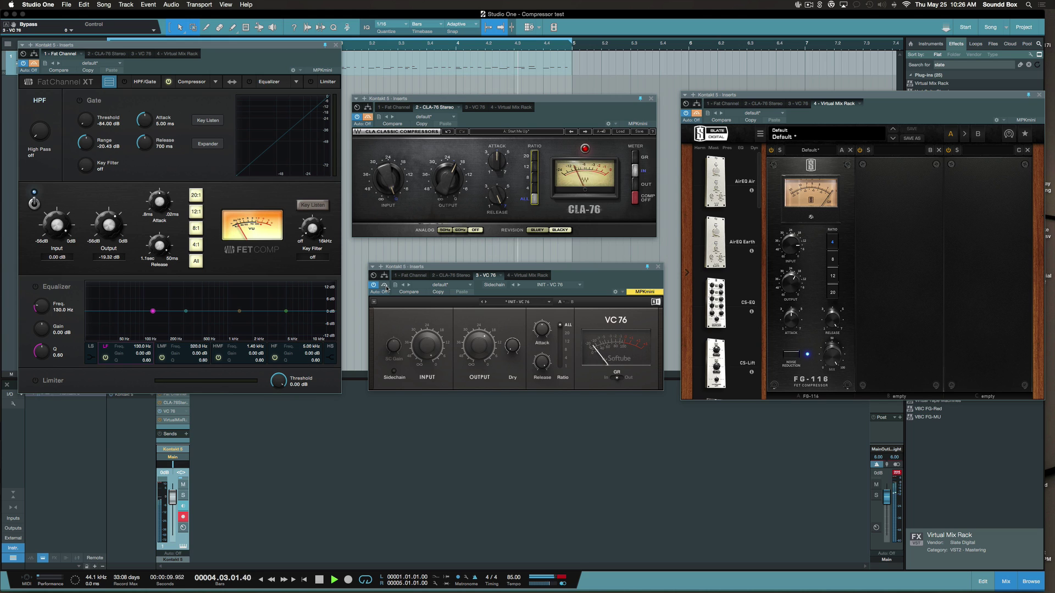
pyautogui.click(542, 333)
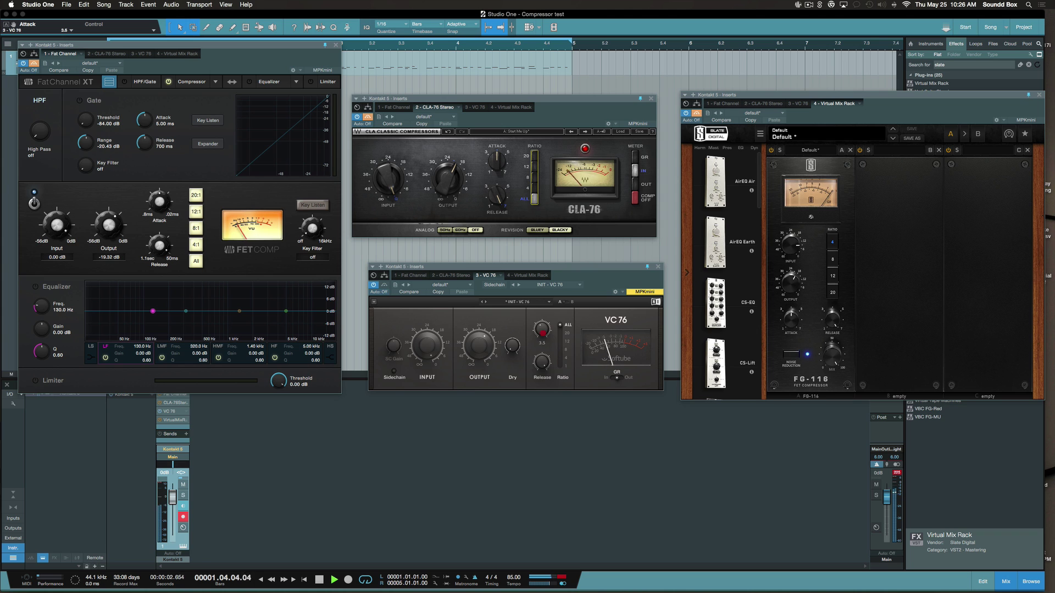
pyautogui.click(542, 330)
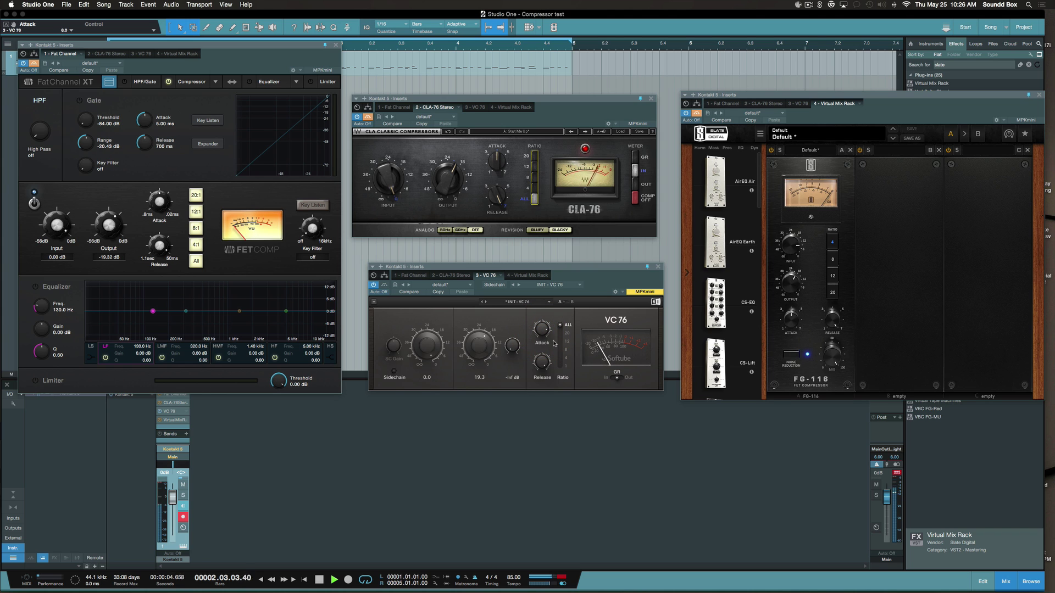
pyautogui.click(387, 286)
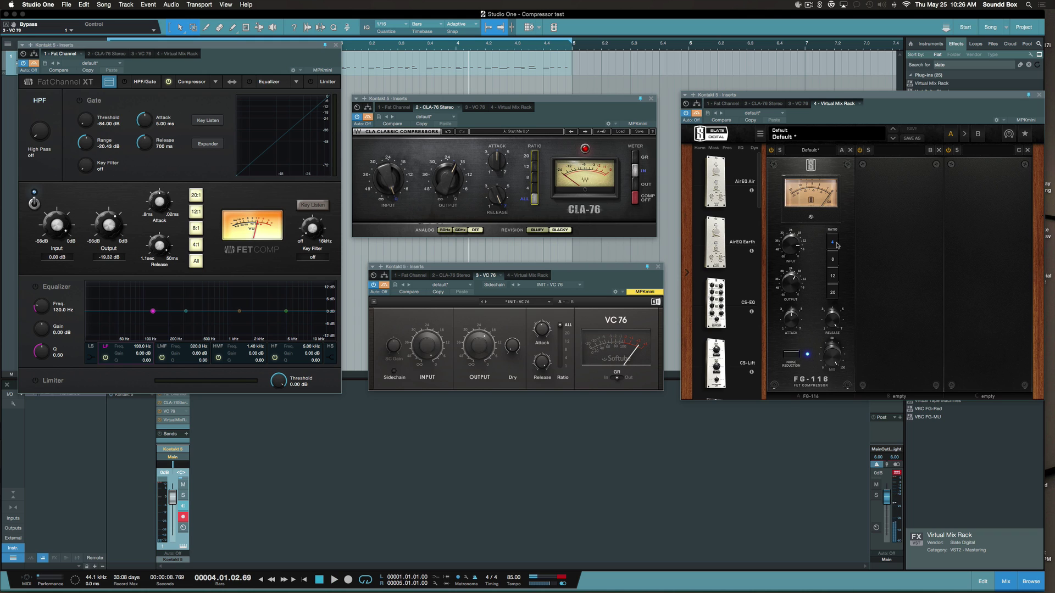
# Switch the FG-116's ratio in Virtual Mix Rack through 12 and 8, and settle on 20.
pyautogui.click(832, 277)
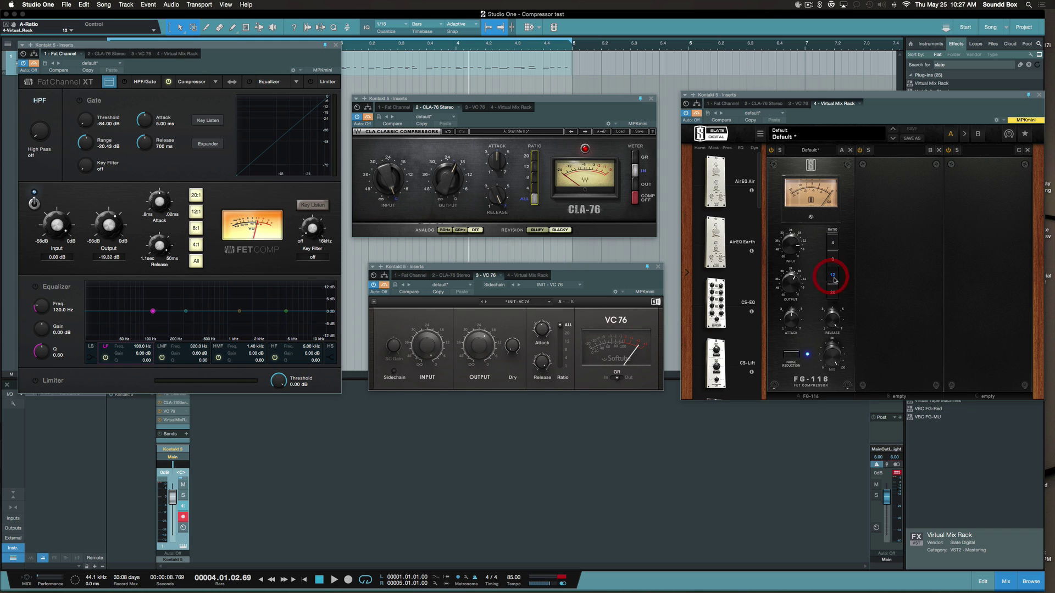
pyautogui.click(834, 277)
pyautogui.click(834, 277)
pyautogui.click(833, 277)
pyautogui.click(834, 284)
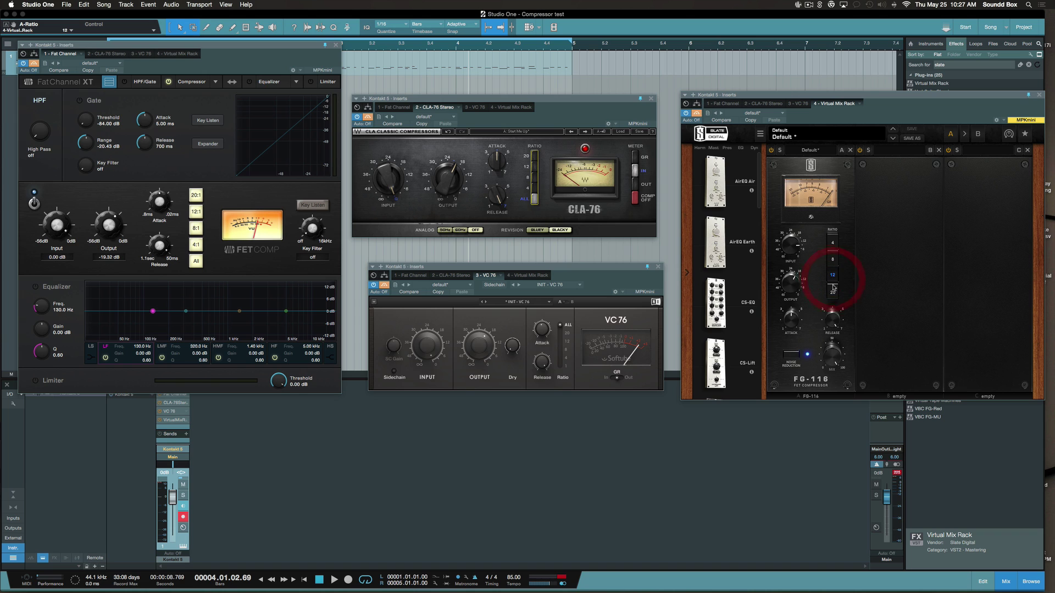
pyautogui.click(832, 260)
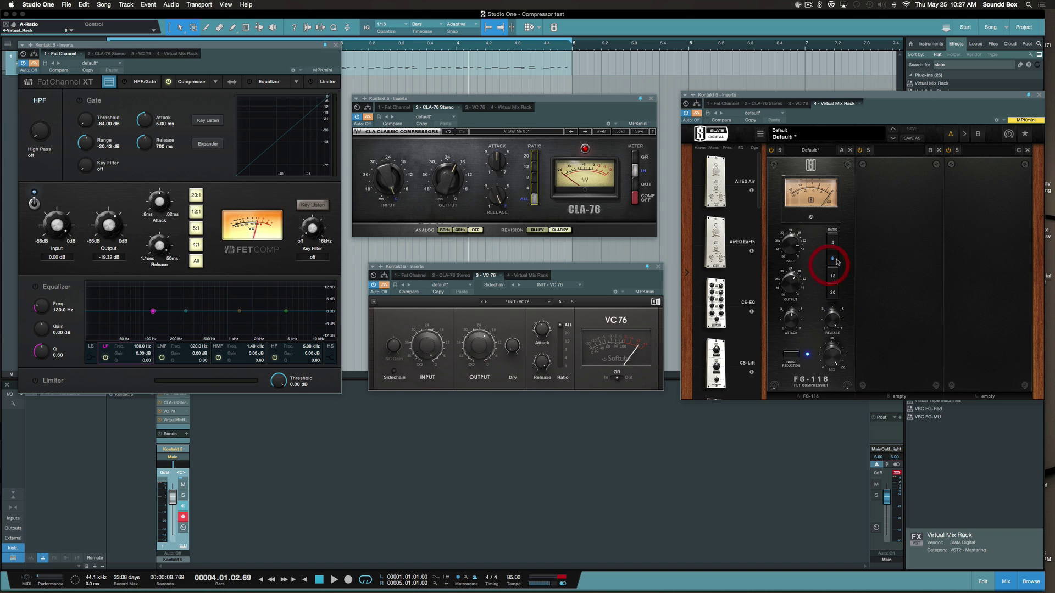
pyautogui.click(837, 278)
pyautogui.click(831, 291)
# Activate Virtual Mix Rack and compare the FG-116 with its noise reduction off and on.
pyautogui.click(697, 114)
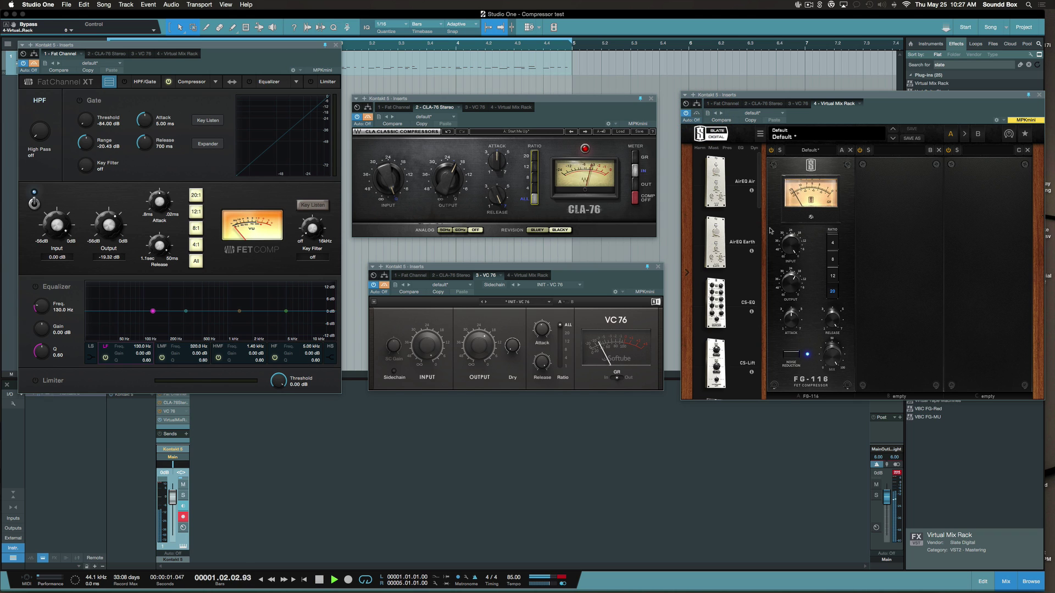
pyautogui.click(799, 357)
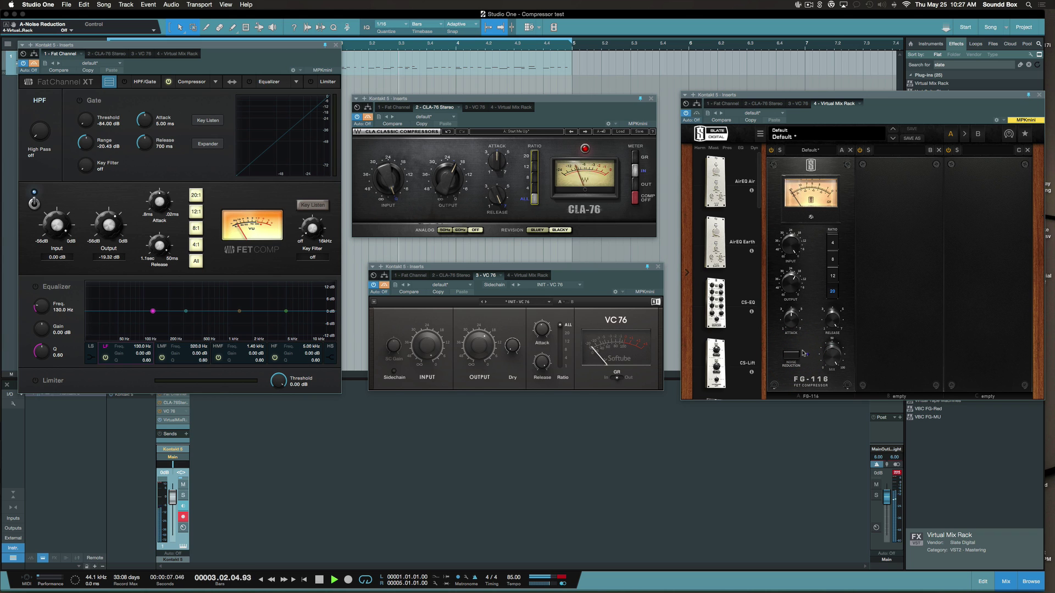
pyautogui.click(792, 355)
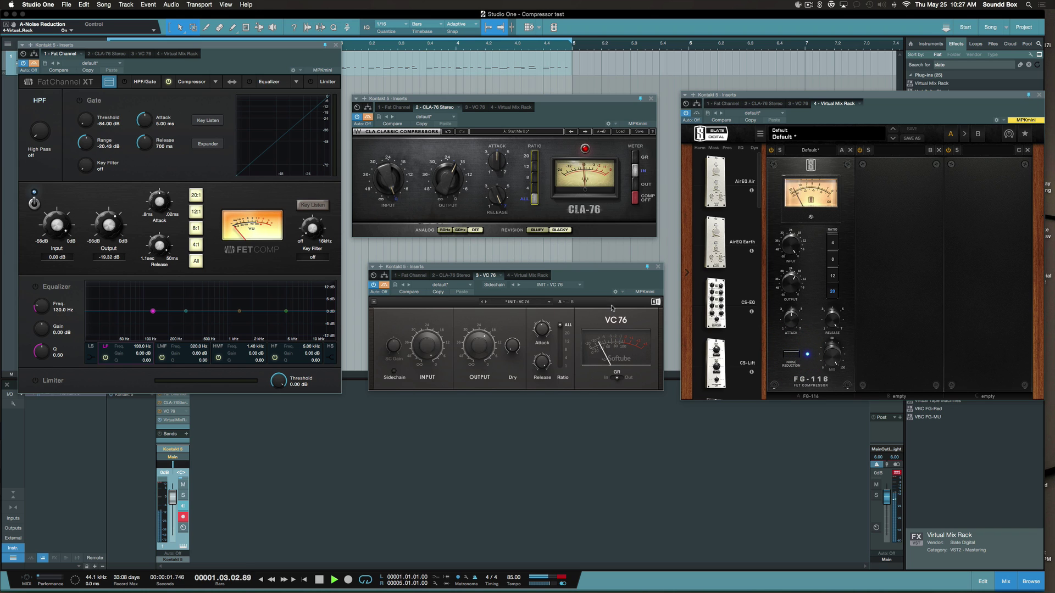
# Set the ratio to 20:1 on the VC 76, the CLA-76 and Fat Channel, and bypass Virtual Mix Rack.
pyautogui.click(567, 334)
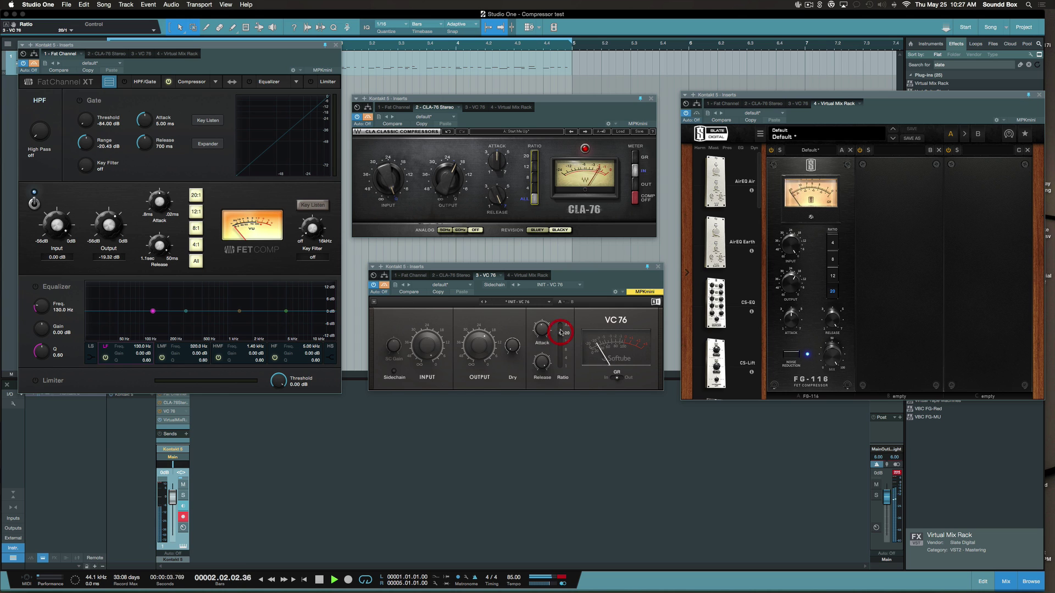
pyautogui.click(532, 155)
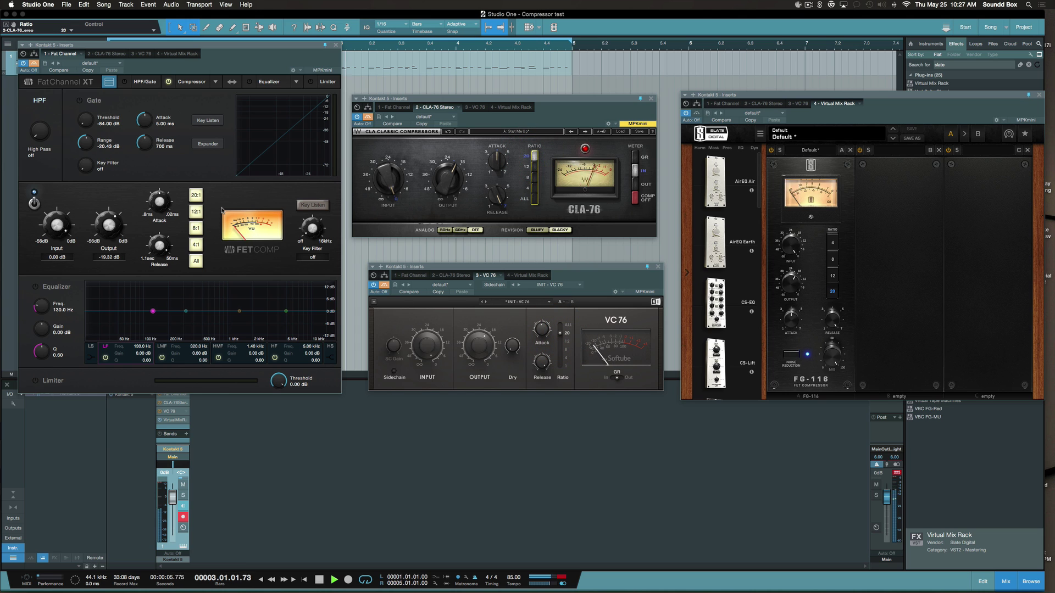
pyautogui.click(196, 196)
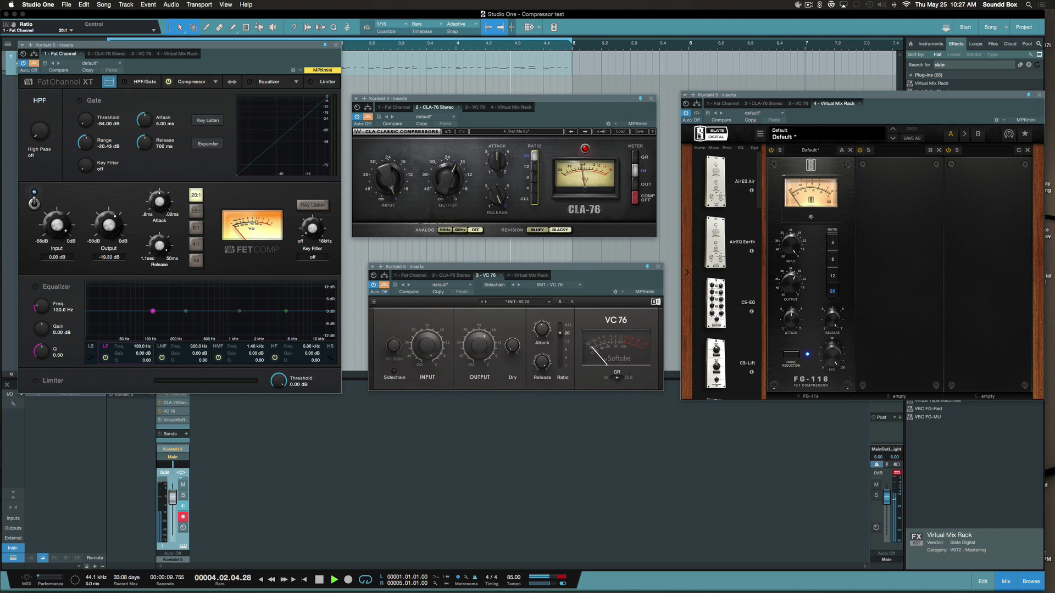
pyautogui.click(691, 108)
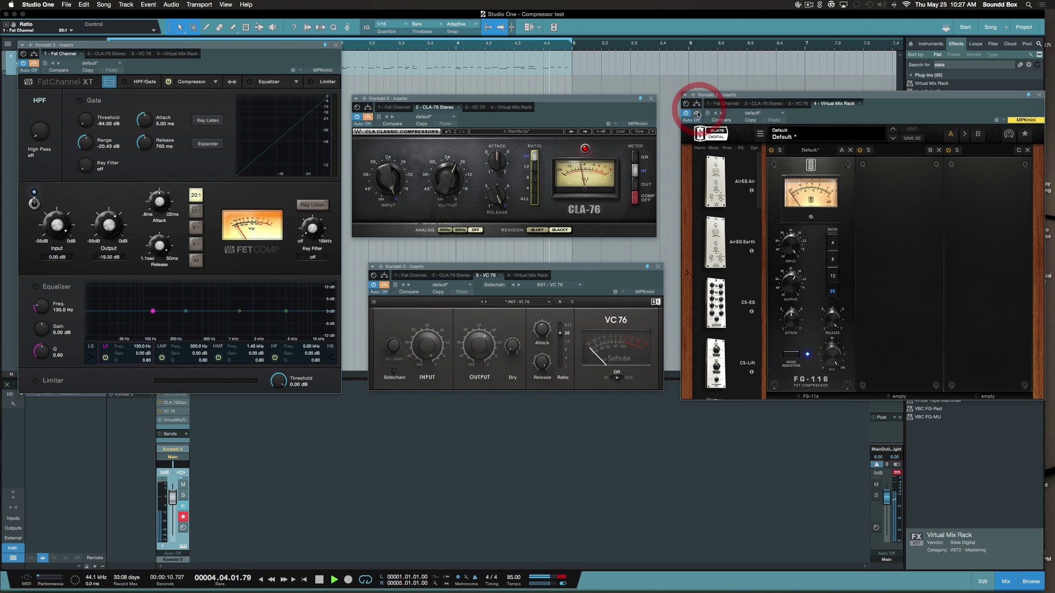
# Audition the VC 76 and the CLA-76 in turn, switching the CLA-76's meter to OUT, and bypass each again.
pyautogui.click(383, 286)
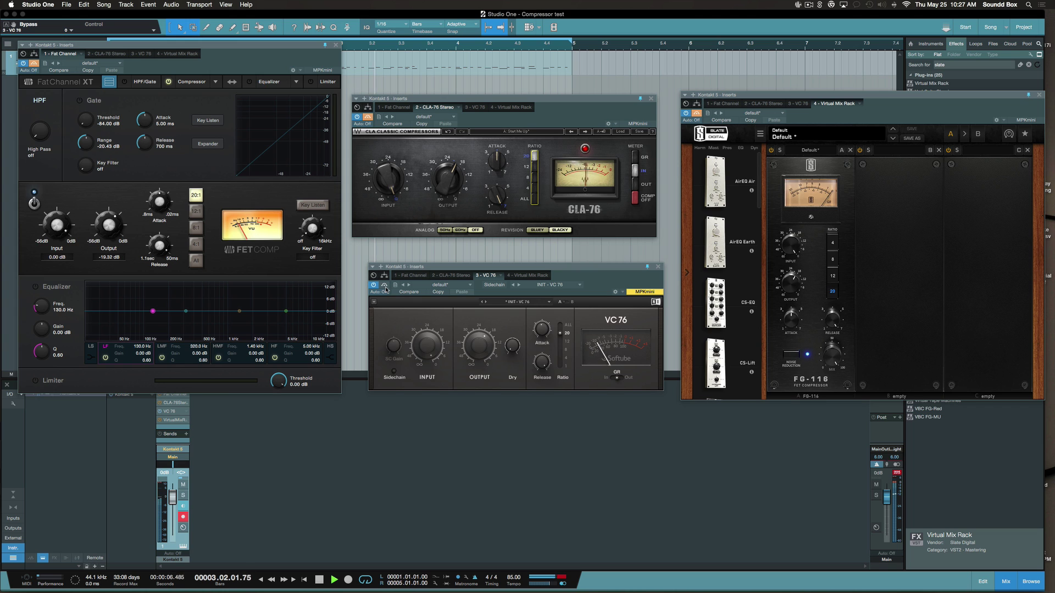
pyautogui.click(384, 287)
pyautogui.click(368, 117)
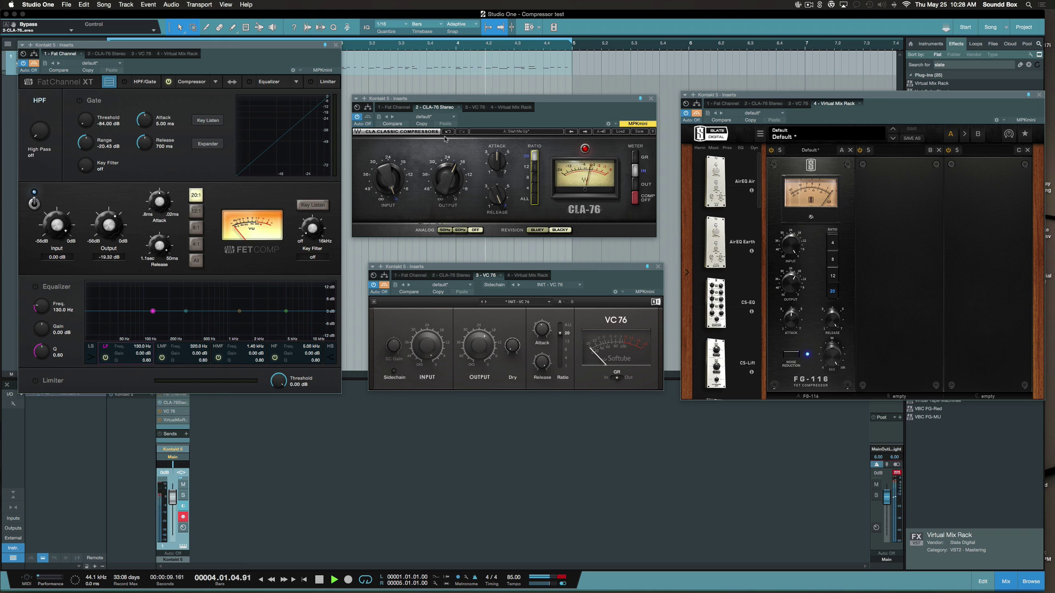
pyautogui.click(634, 185)
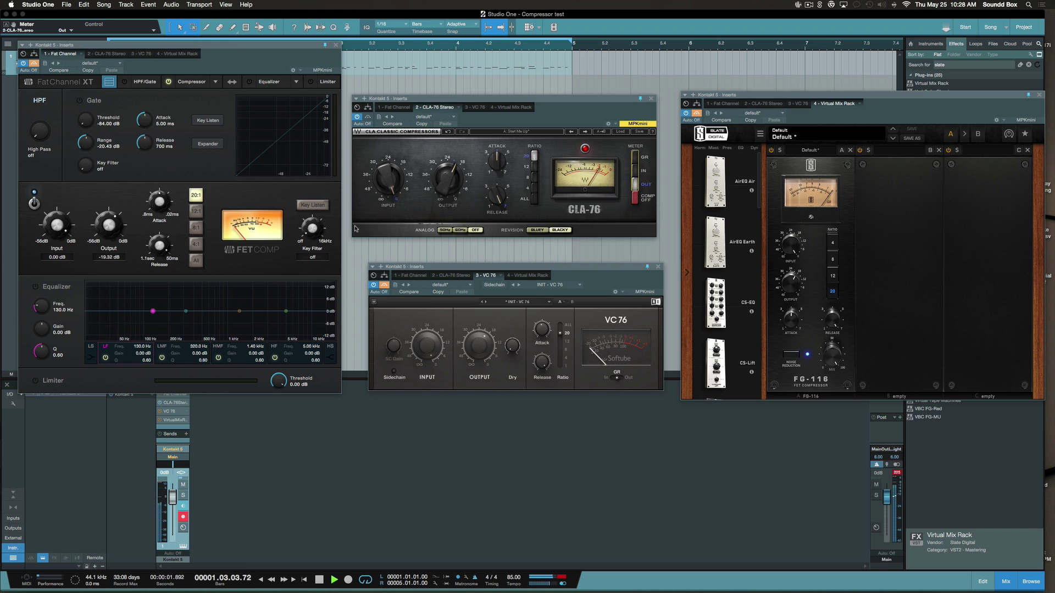
pyautogui.click(367, 117)
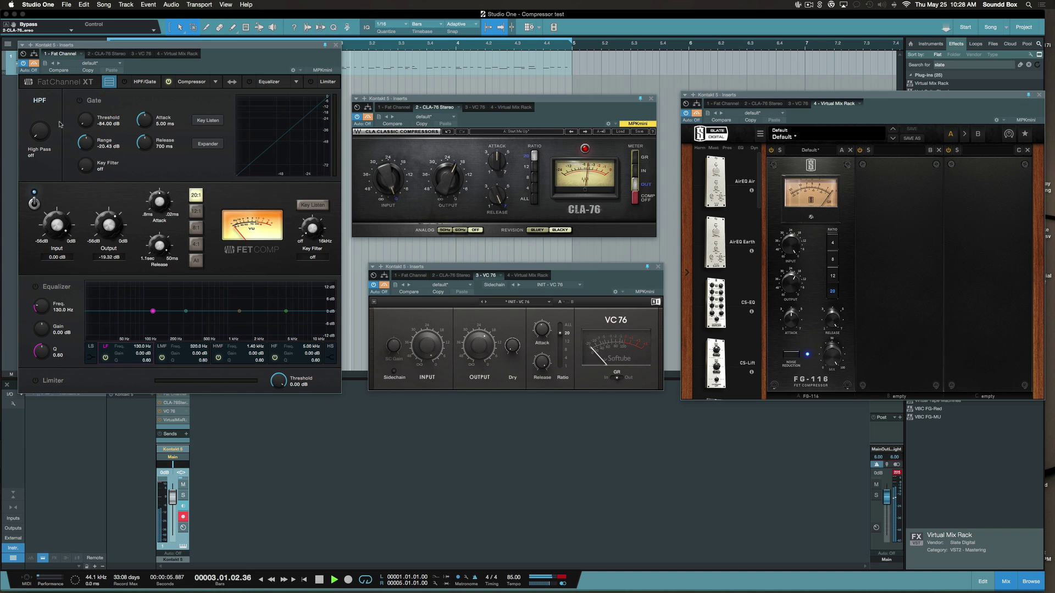
# Audition Fat Channel at the 20:1 ratio, stop playback, and bypass it again.
pyautogui.click(34, 68)
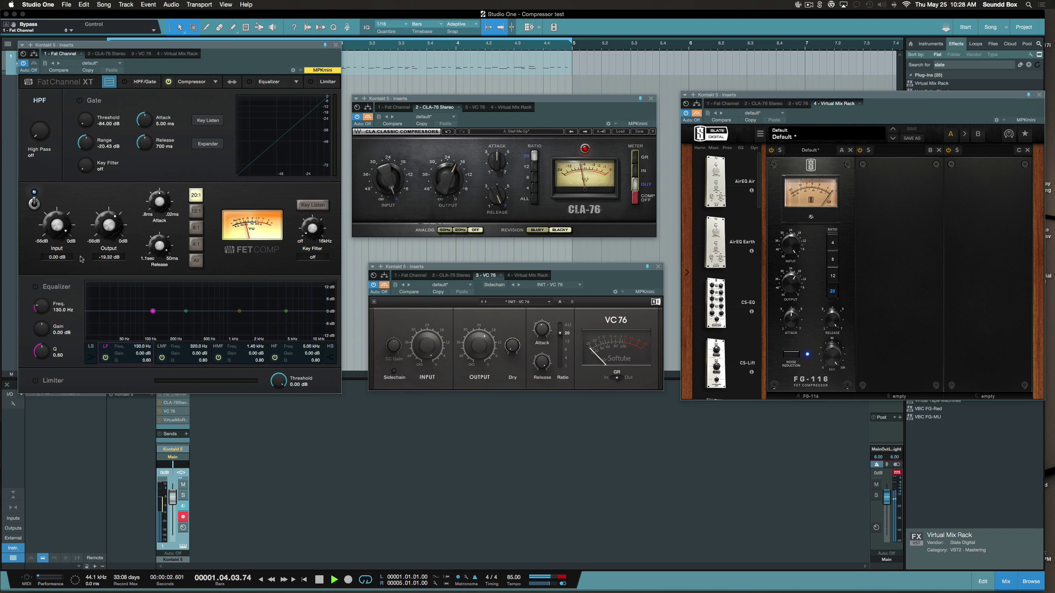
pyautogui.press('space')
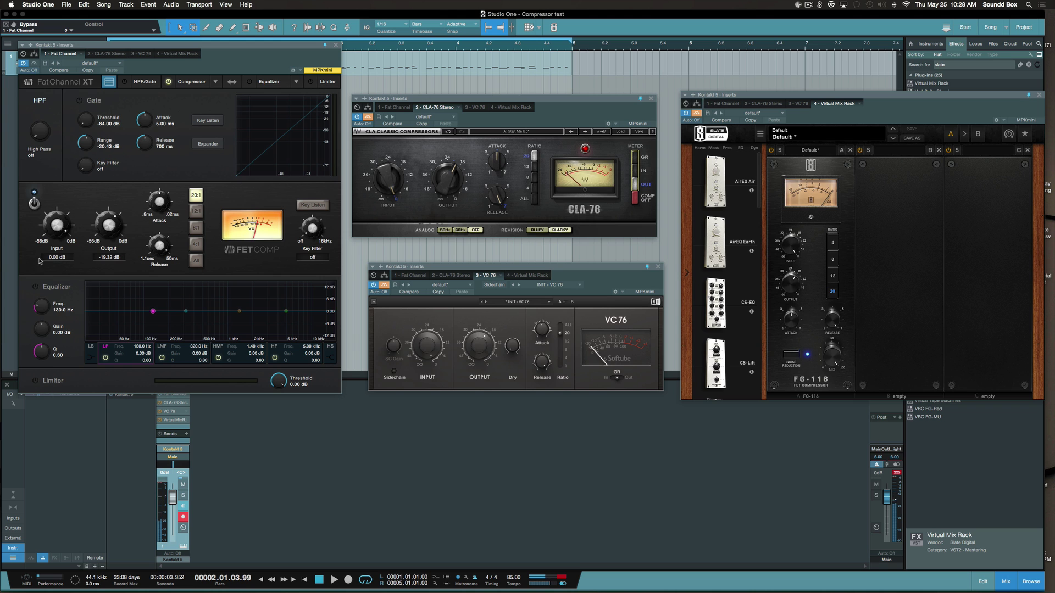
pyautogui.click(34, 63)
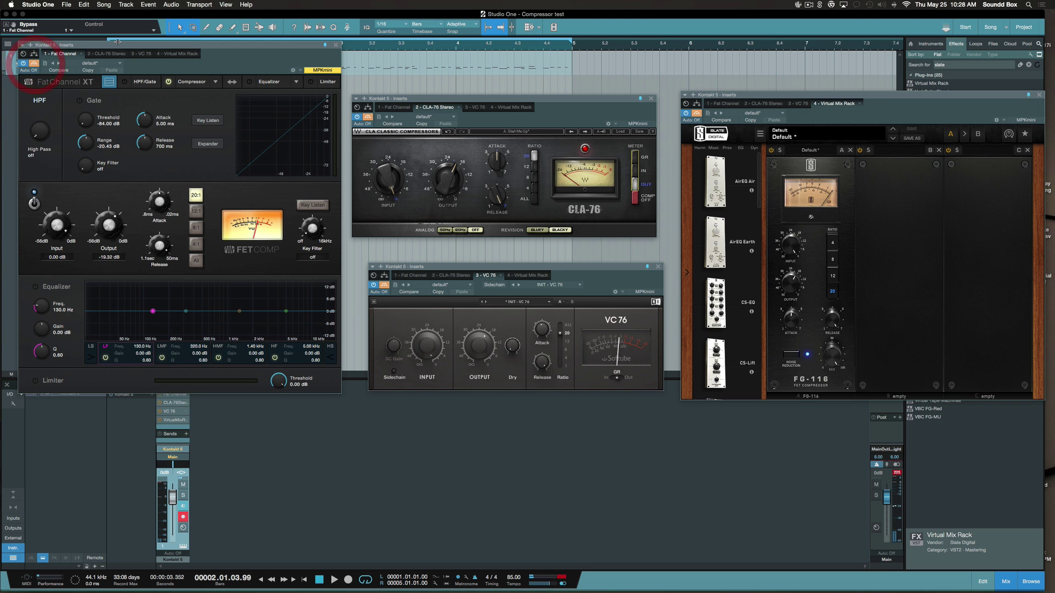
# Move the Fat Channel window down below the timeline ruler, beside the CLA-76 window.
pyautogui.moveTo(118, 49); pyautogui.dragTo(163, 100)
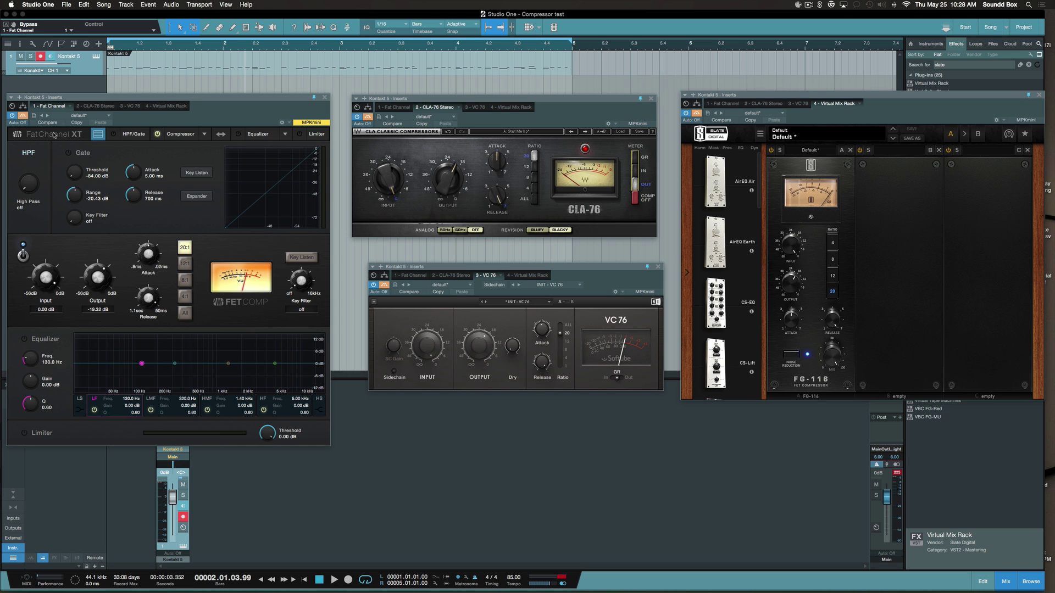
pyautogui.moveTo(90, 98); pyautogui.dragTo(93, 78)
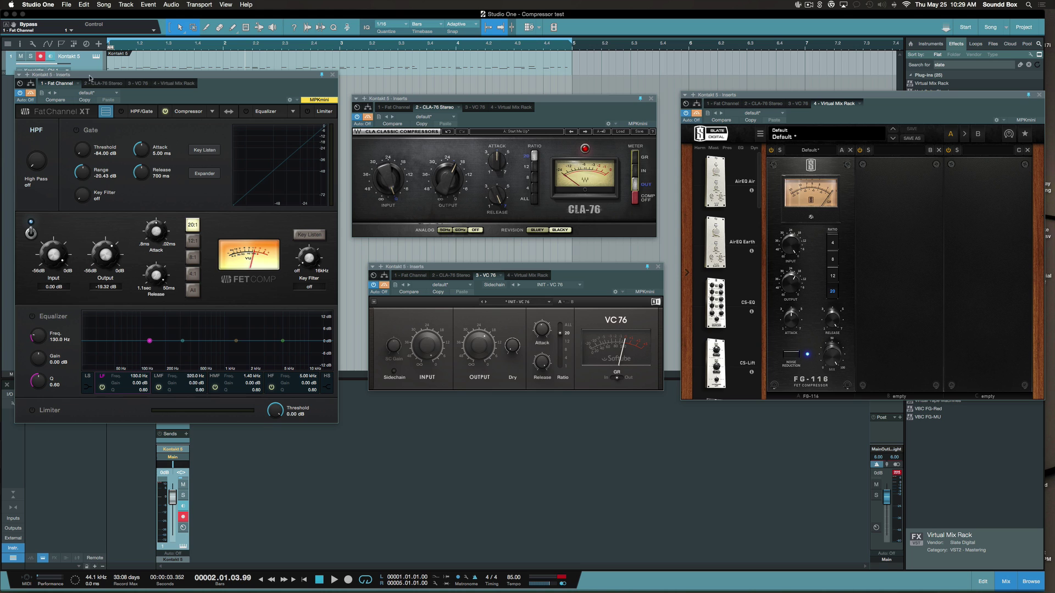
pyautogui.moveTo(96, 78)
pyautogui.mouseDown()
pyautogui.moveTo(127, 83)
pyautogui.moveTo(103, 73)
pyautogui.mouseUp()
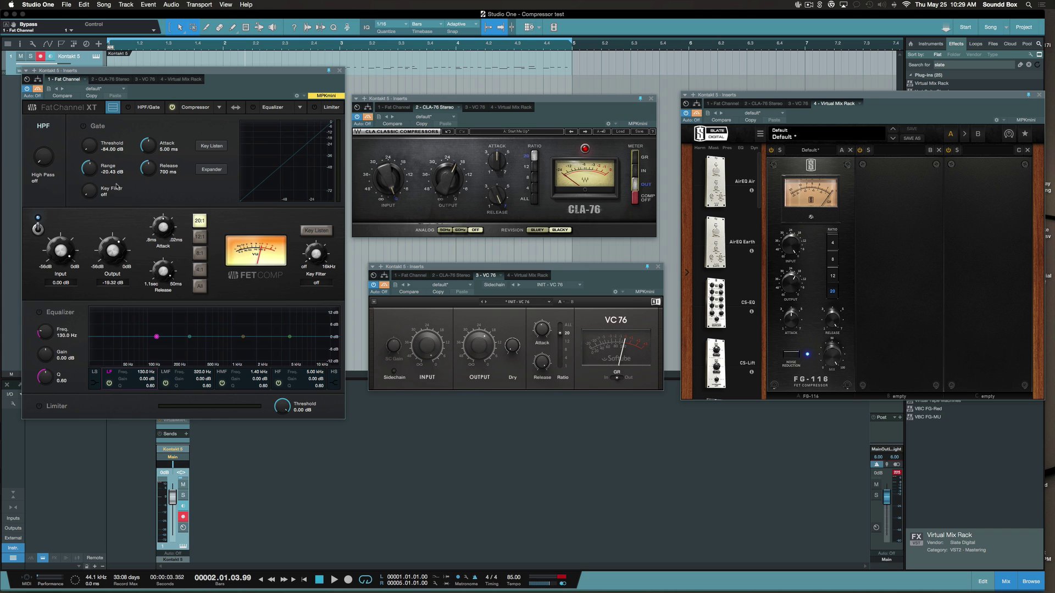
pyautogui.moveTo(143, 72); pyautogui.dragTo(142, 88)
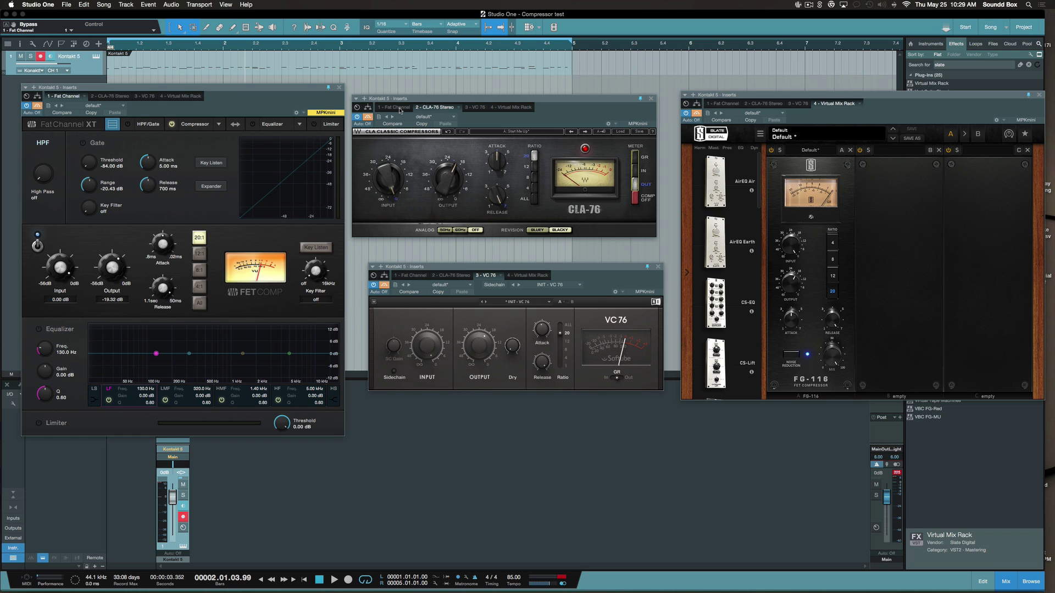
pyautogui.moveTo(311, 87); pyautogui.dragTo(314, 74)
# Move the CLA-76 window up and the VC 76 window down to leave a gap between them.
pyautogui.moveTo(461, 99); pyautogui.dragTo(476, 94)
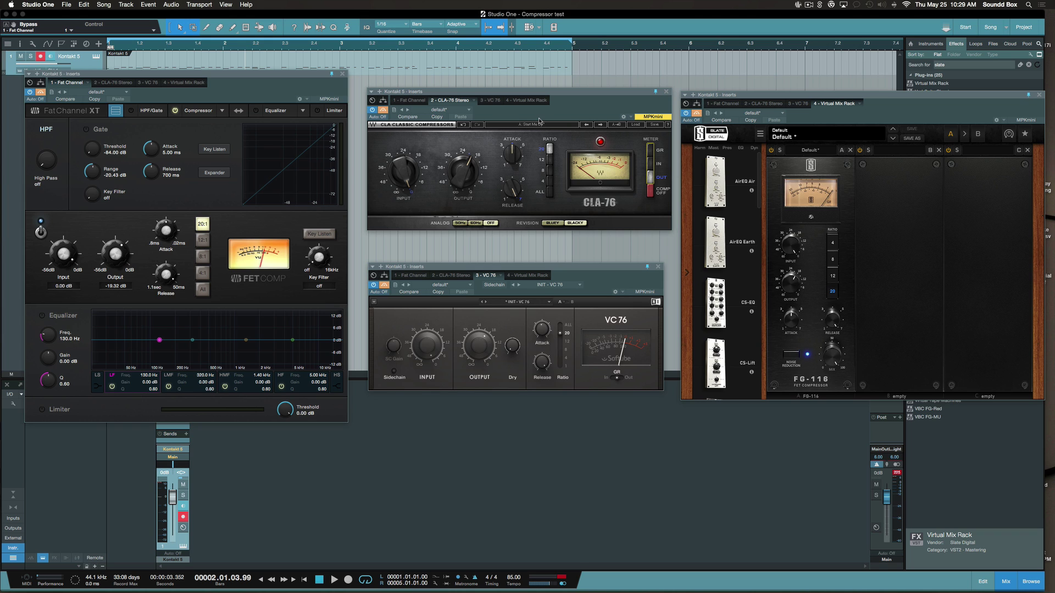
pyautogui.moveTo(537, 91); pyautogui.dragTo(539, 71)
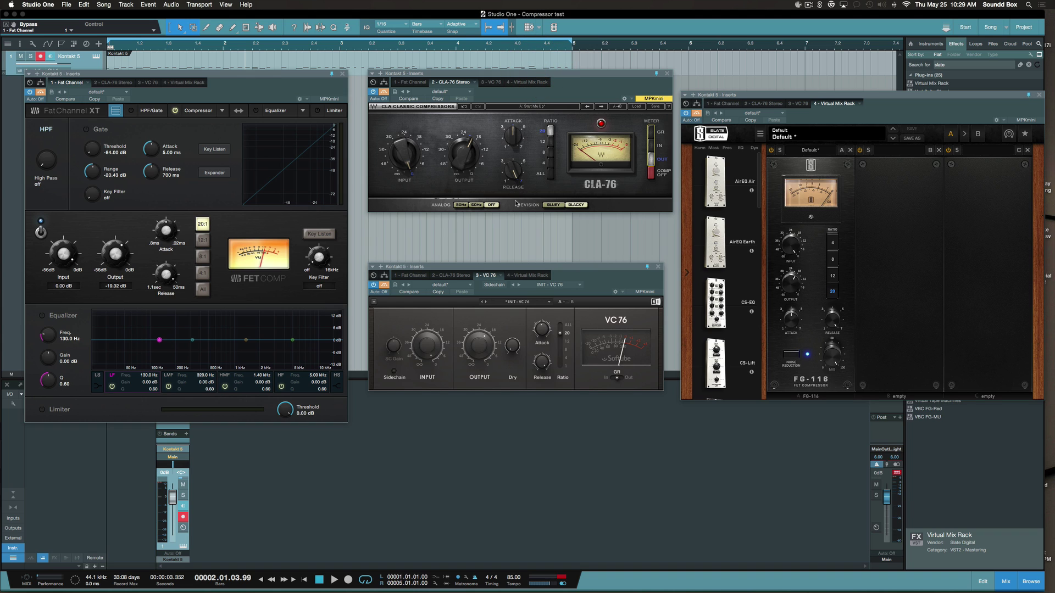
pyautogui.moveTo(529, 268); pyautogui.dragTo(539, 323)
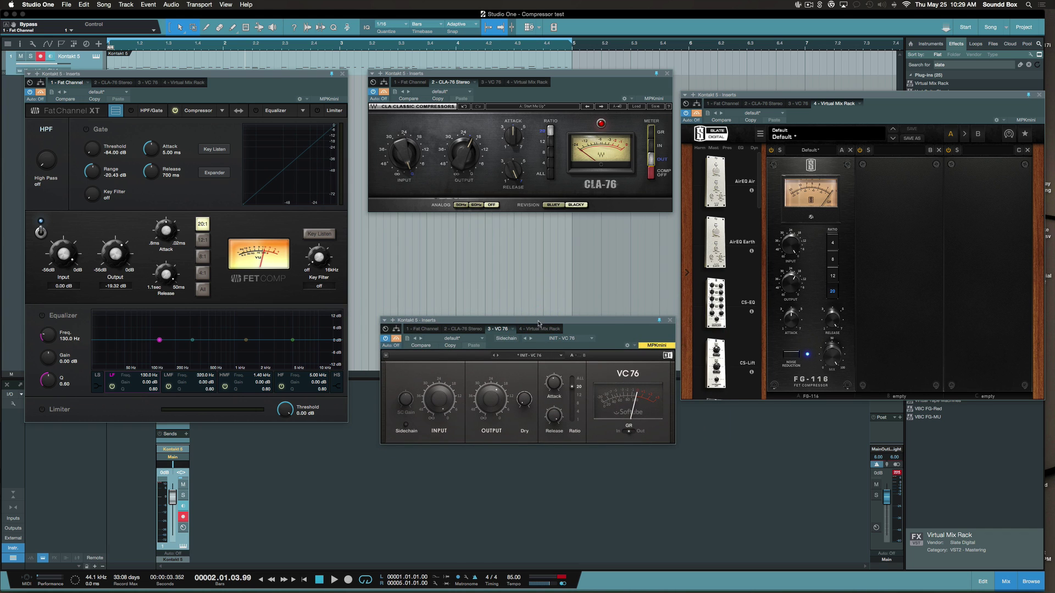
pyautogui.moveTo(552, 361); pyautogui.dragTo(537, 332)
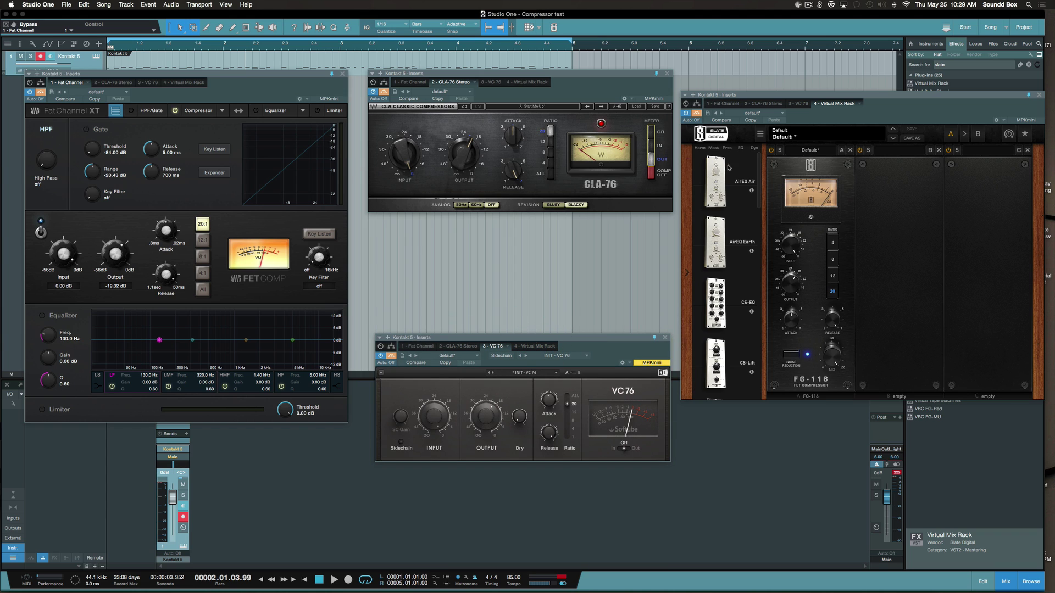
# Move the Virtual Mix Rack window up to just below the toolbar, and shift the CLA-76 window slightly down.
pyautogui.moveTo(778, 95); pyautogui.dragTo(801, 56)
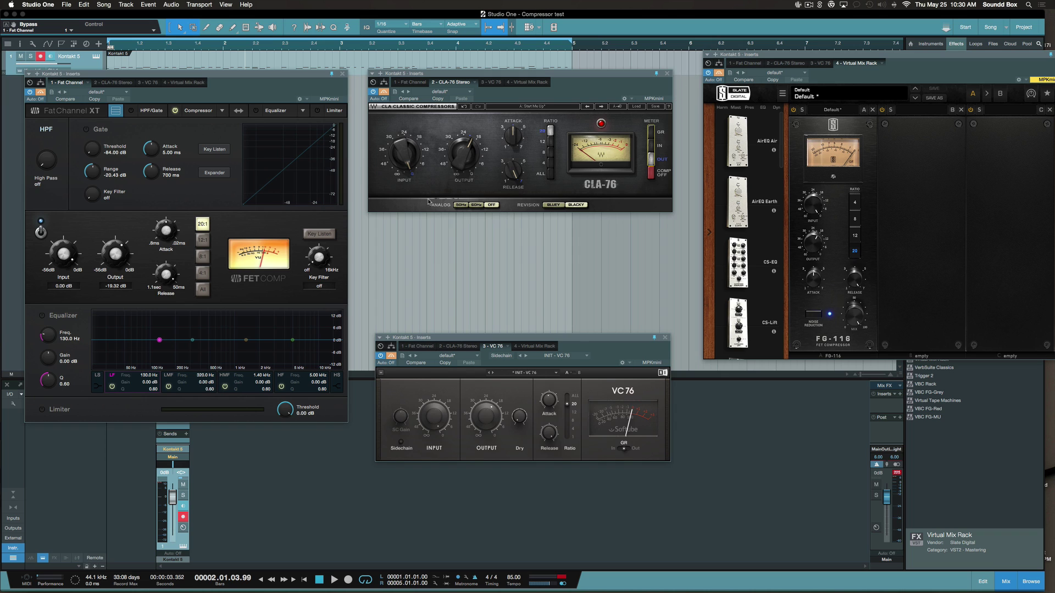
pyautogui.moveTo(955, 51); pyautogui.dragTo(928, 50)
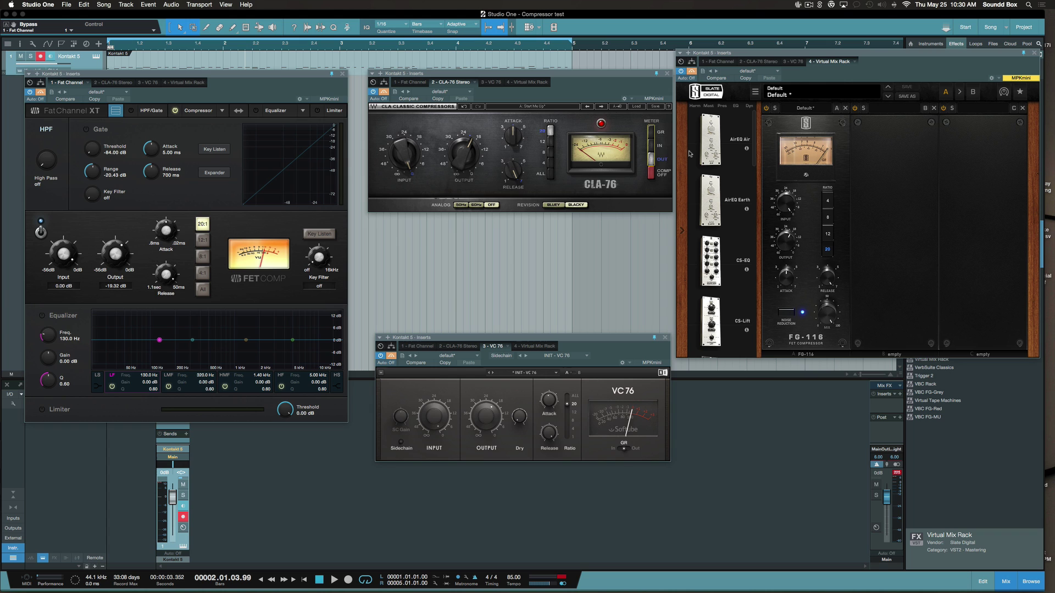
pyautogui.moveTo(557, 74); pyautogui.dragTo(547, 87)
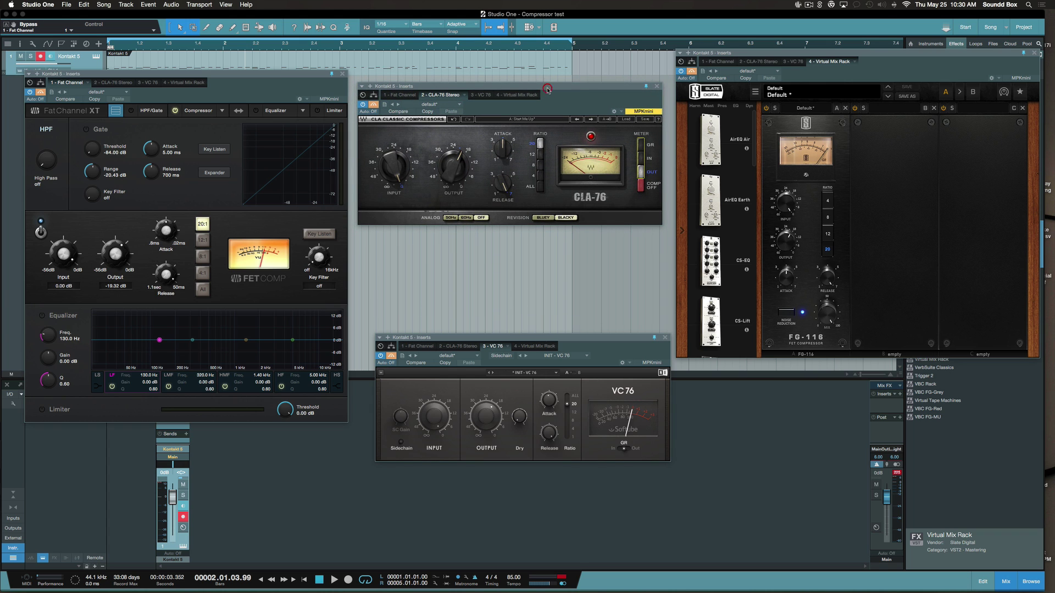
# Move the VC 76 window up closer beneath the CLA-76 window, and switch Fat Channel's compressor model to Tube.
pyautogui.moveTo(540, 337); pyautogui.dragTo(519, 297)
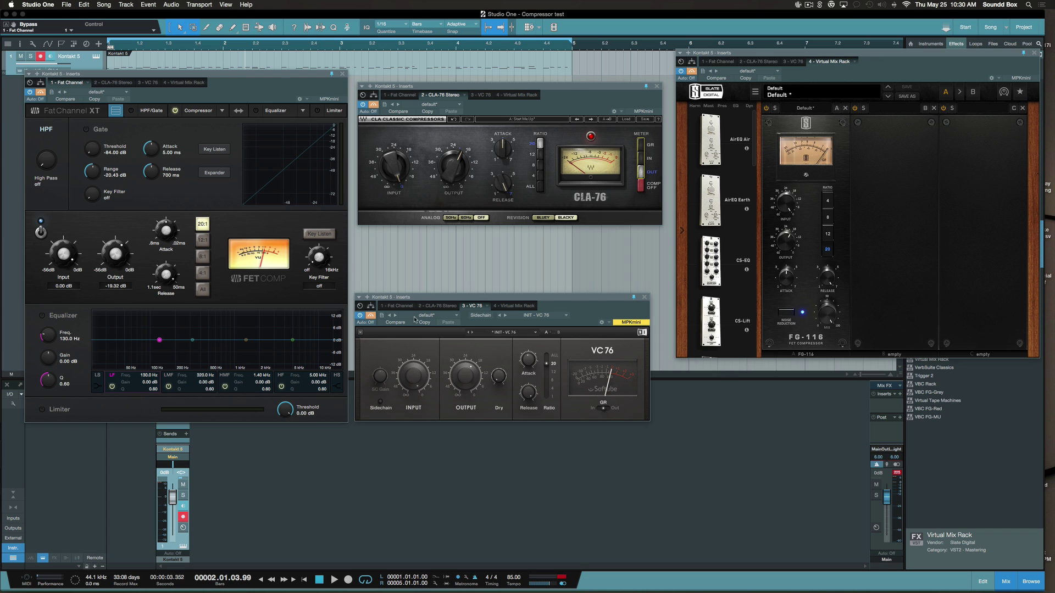
pyautogui.click(222, 112)
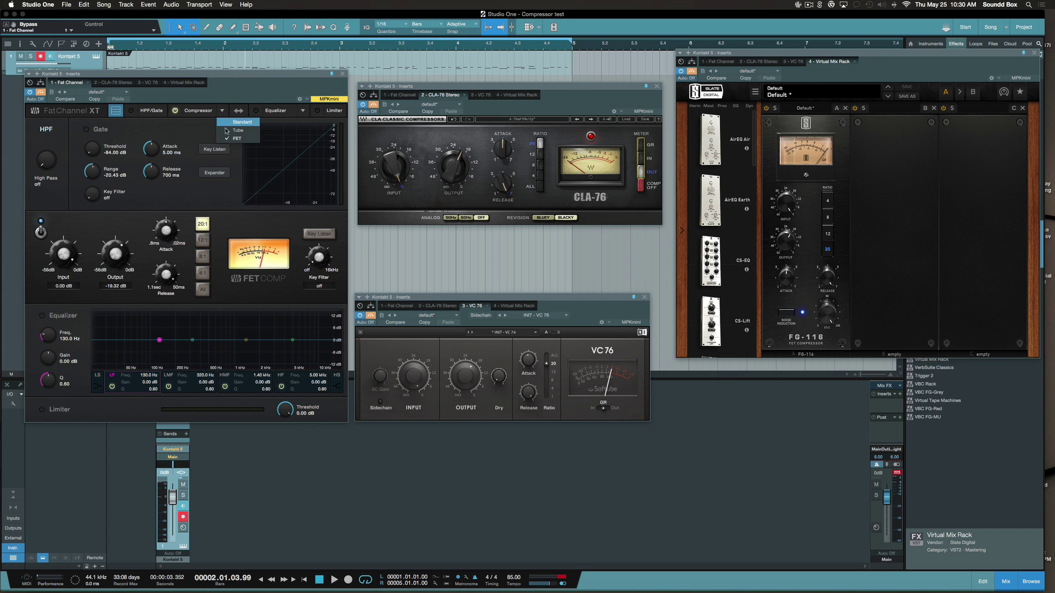
pyautogui.click(241, 131)
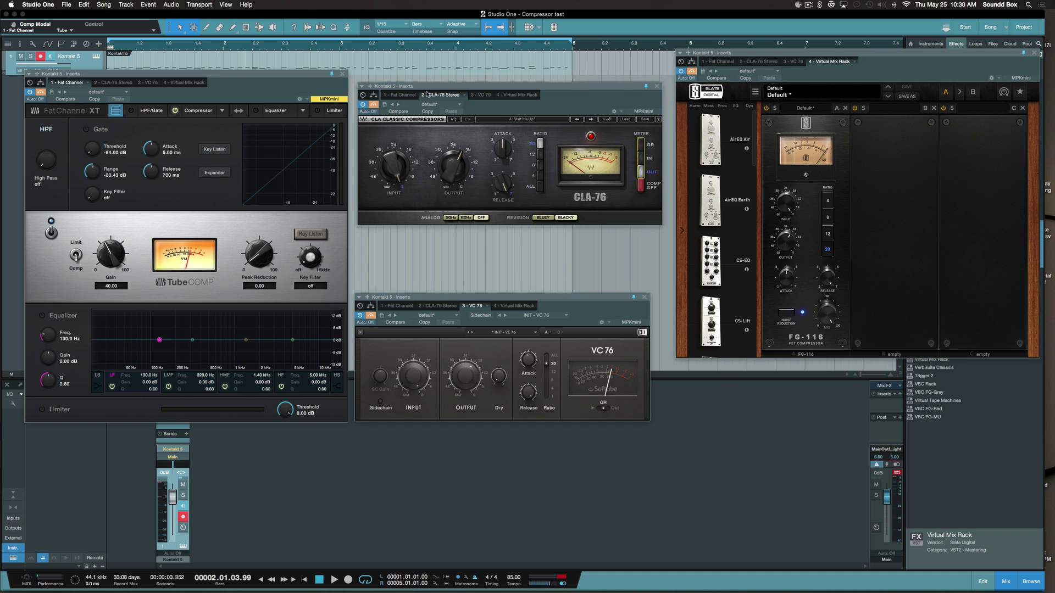
# Move the CLA-76 window up level with the Fat Channel window, and shift the VC 76 window slightly up below it.
pyautogui.moveTo(454, 94)
pyautogui.mouseDown()
pyautogui.moveTo(456, 110)
pyautogui.moveTo(458, 82)
pyautogui.mouseUp()
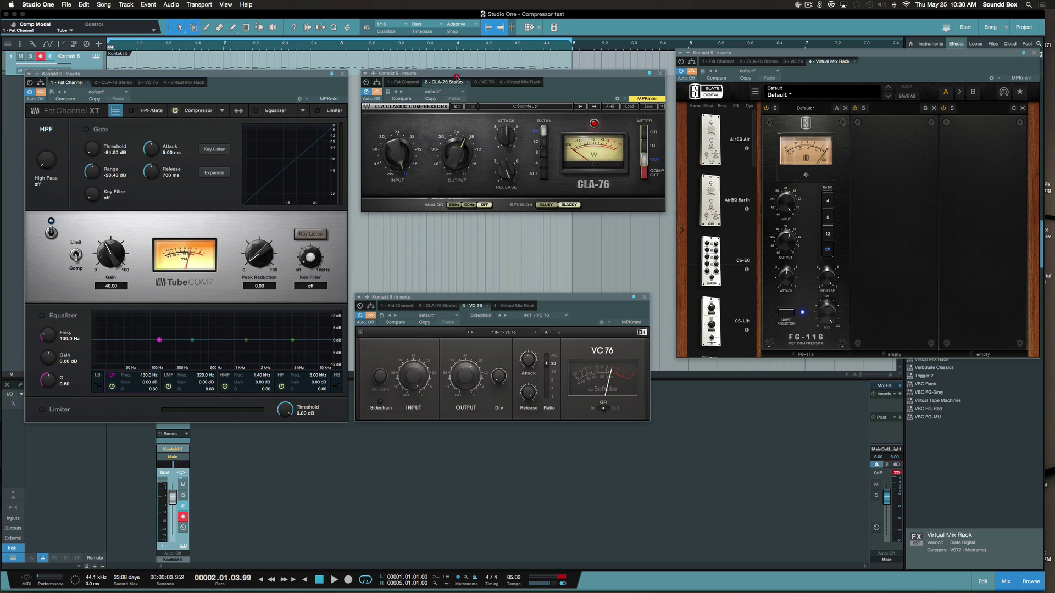
pyautogui.moveTo(457, 297); pyautogui.dragTo(466, 276)
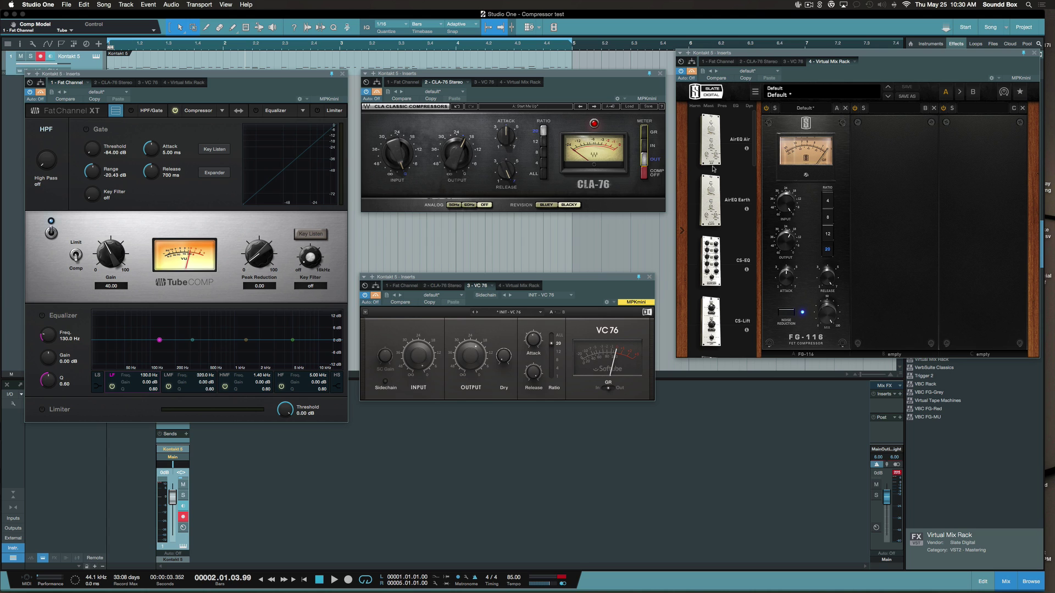
# Look down through the available processor modules in the Virtual Mix Rack's module list, past the FG-116 variants.
pyautogui.scroll(-4, 730, 183)
pyautogui.scroll(-8, 730, 183)
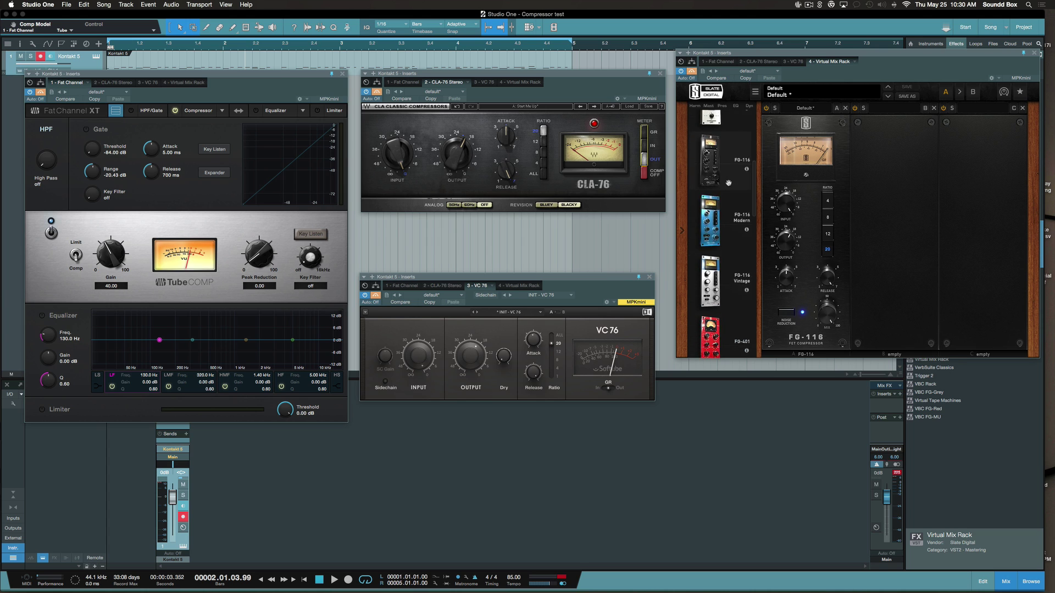
pyautogui.scroll(-1, 728, 183)
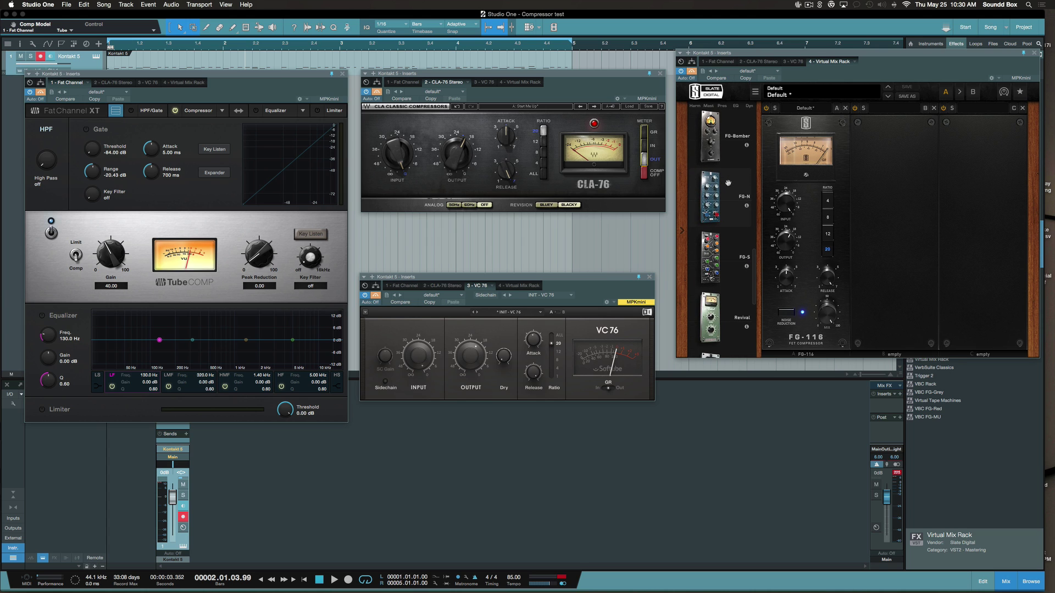